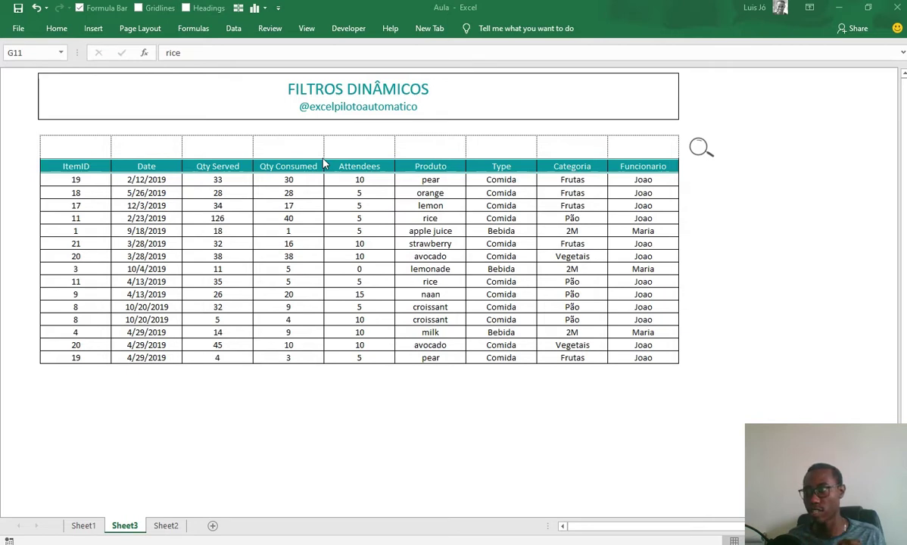
left_click(300, 144)
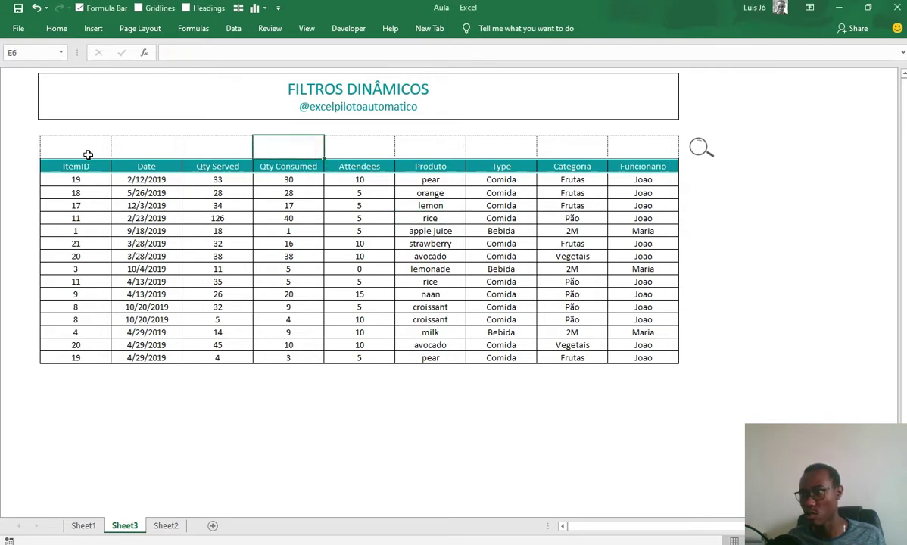
left_click_drag(61, 152, 595, 149)
left_click(780, 128)
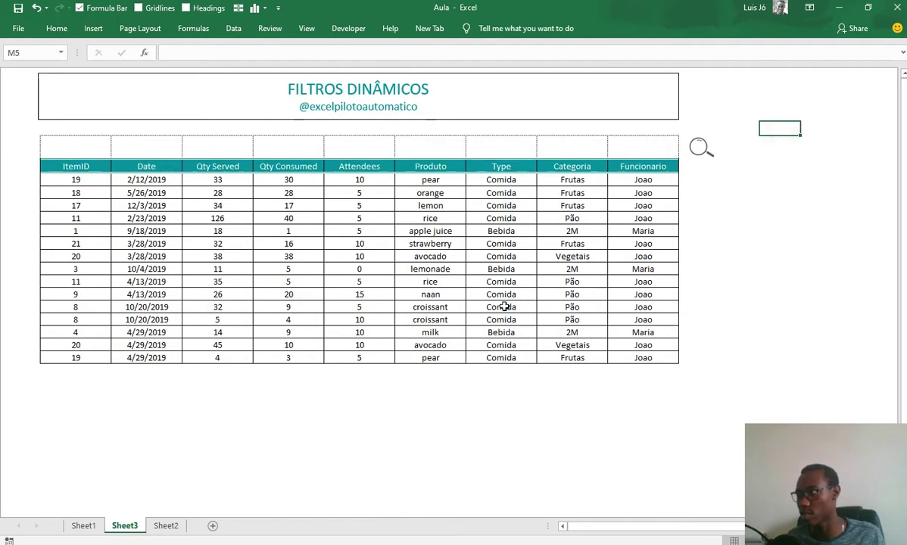
- Filter the table to one employee by entering the name as the Funcionario criterion and running the search
left_click(634, 146)
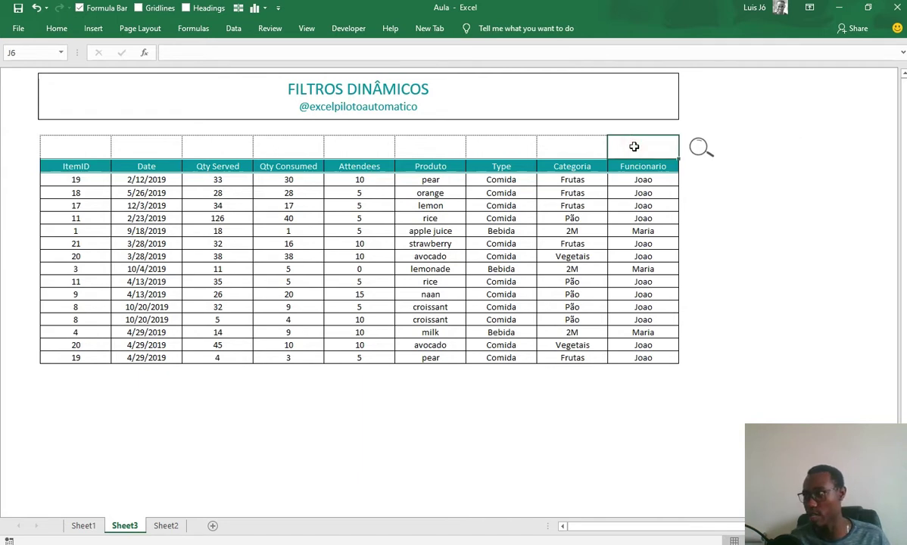
type("Maria")
key("Return")
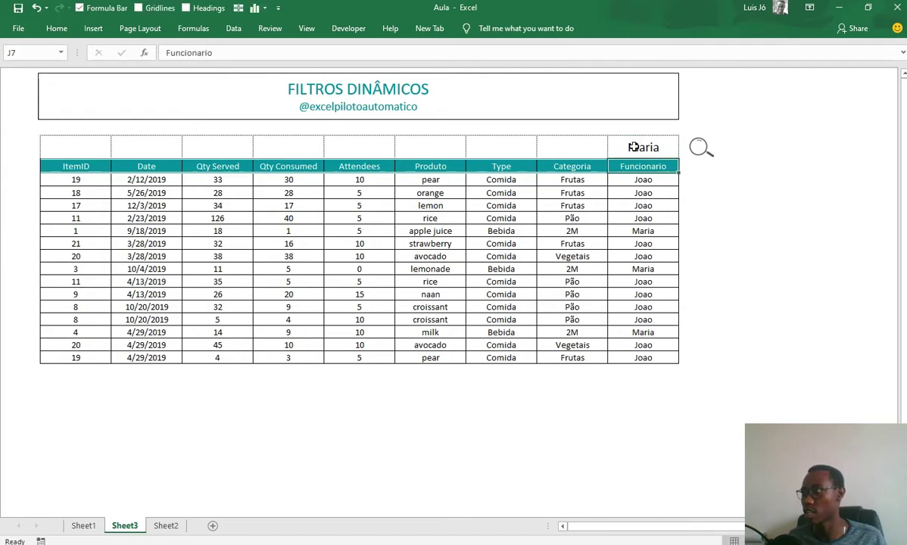
left_click(706, 155)
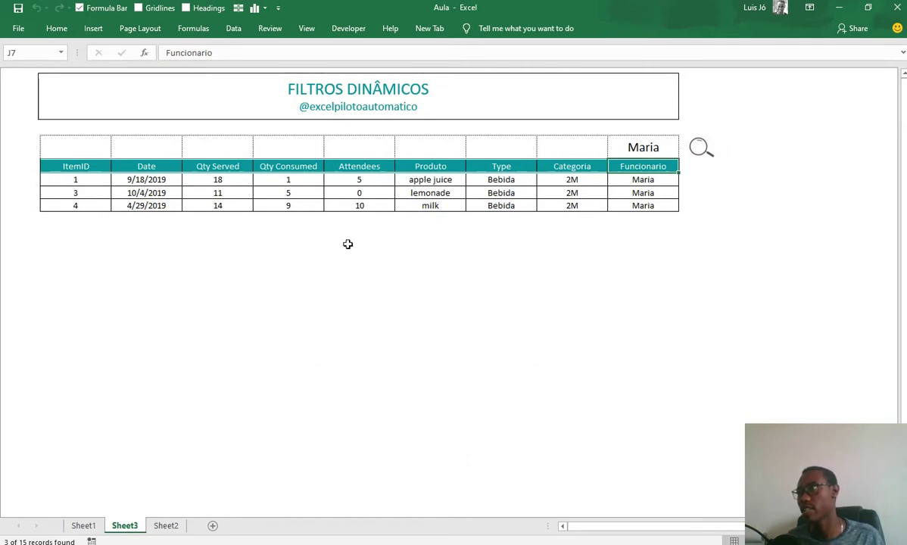
- Add the criterion >11 for Qty Served and run the search again
left_click(224, 149)
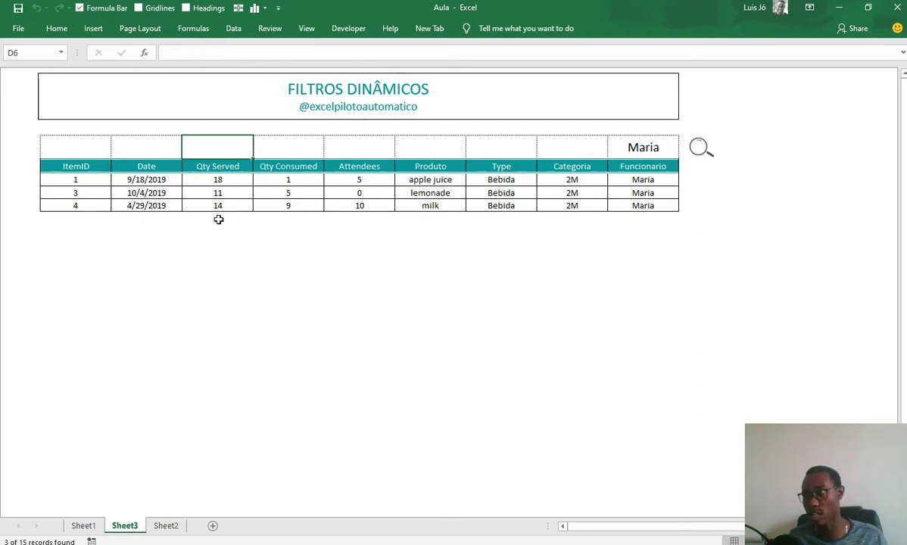
type(">11")
key("Return")
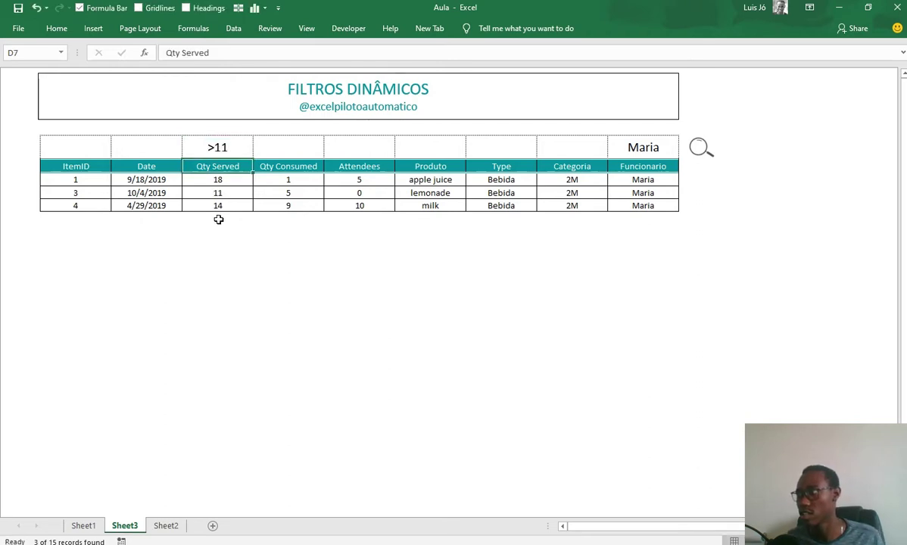
left_click(706, 151)
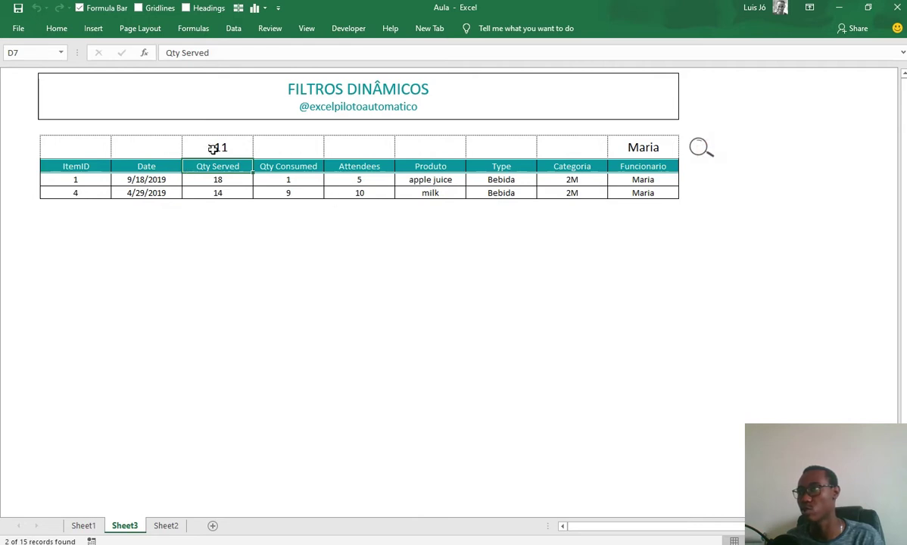
- Clear the Qty Served and Funcionario criteria, rerunning the search to restore the full table
left_click(212, 148)
key("Delete")
left_click(698, 158)
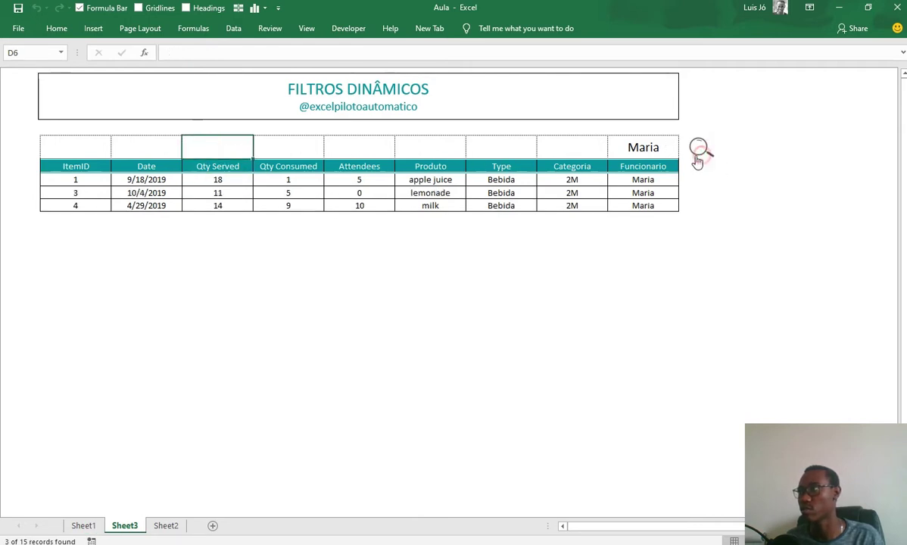
left_click(650, 147)
key("Delete")
left_click(698, 148)
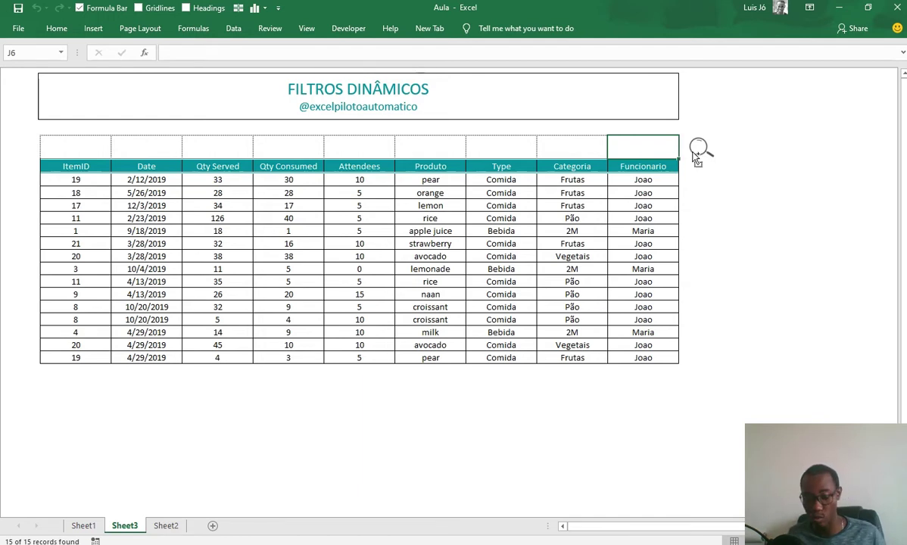
- Expand the ribbon and look at the available Sort & Filter options
key("ctrl+shift+F1")
key("ctrl+shift+F1")
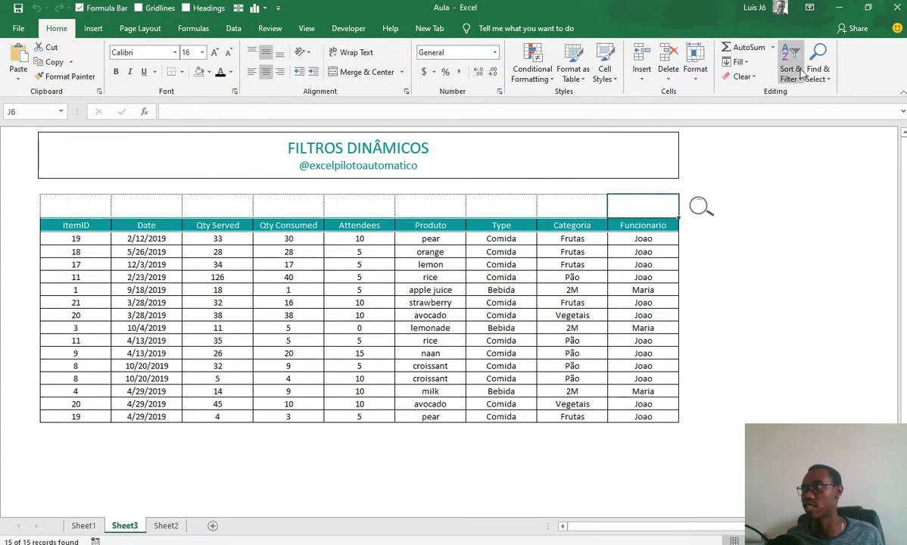
left_click(791, 66)
left_click(728, 224)
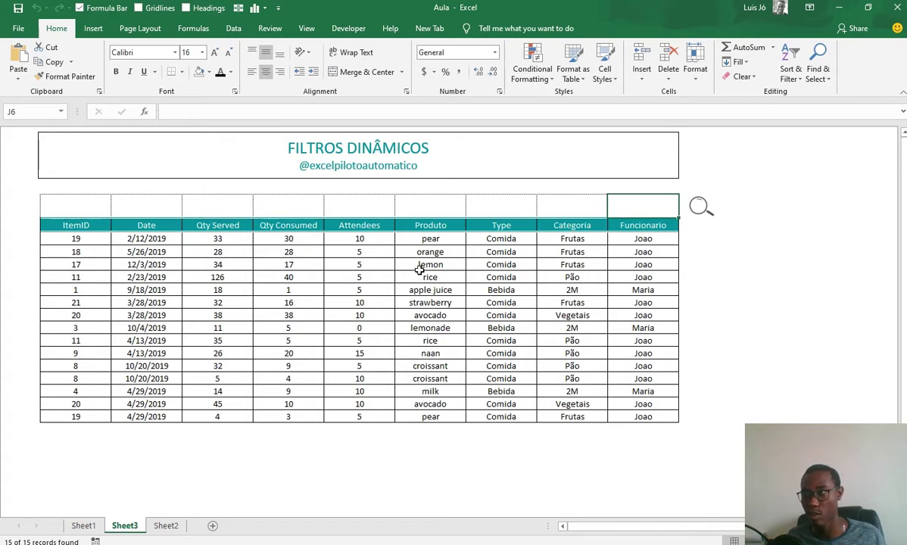
- Switch to the Aulaa workbook and expand its ribbon
key("alt+Tab")
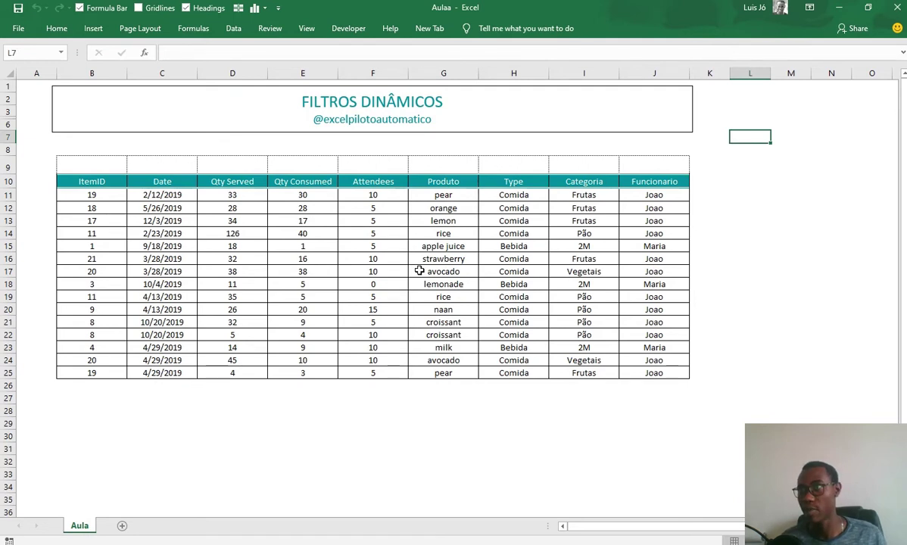
key("ctrl+shift+F1")
key("ctrl+shift+F1")
key("ctrl+F1")
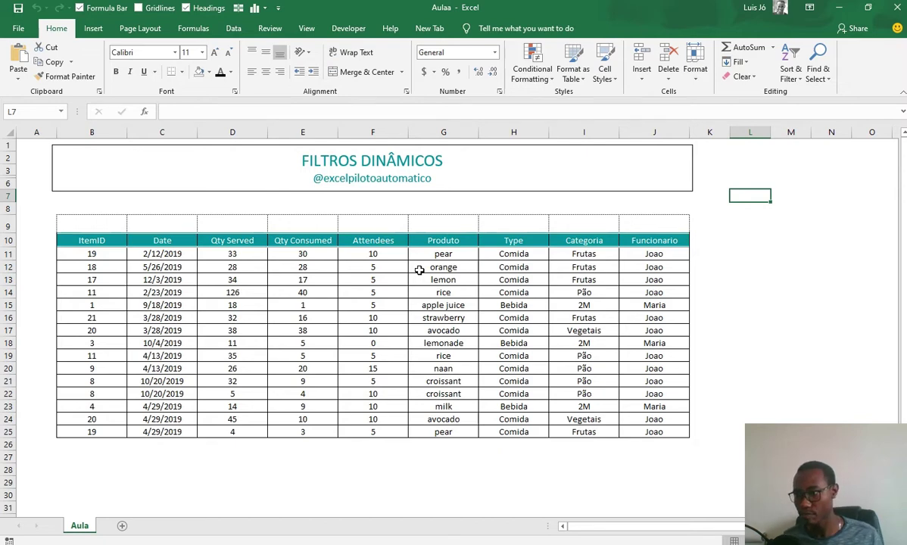
- Add a new worksheet and copy the table from ItemID to Funcionario on the Aula sheet into its cell A1
left_click(122, 526)
left_click(84, 527)
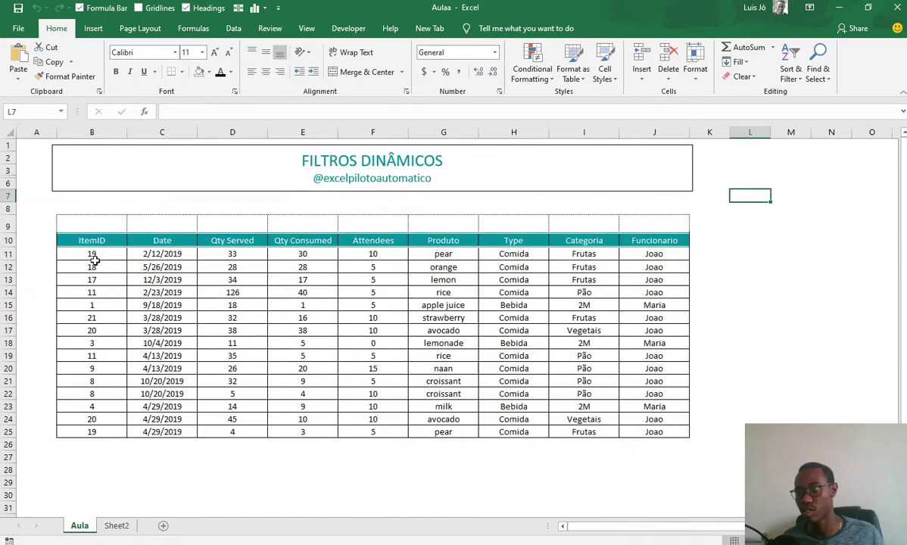
left_click_drag(91, 240, 624, 420)
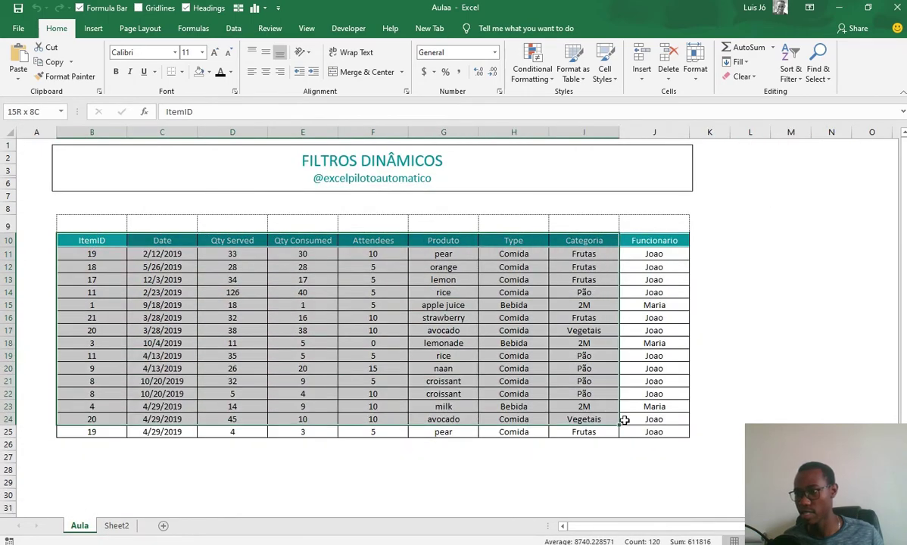
key("ctrl+c")
left_click(117, 527)
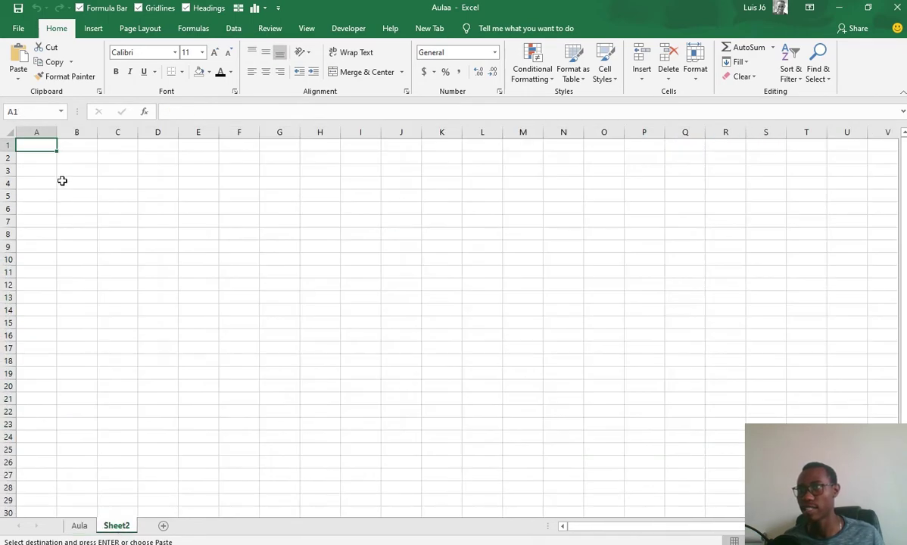
key("ctrl+v")
- Autofit columns A to I of the pasted table and widen them all evenly
left_click(75, 161)
left_click_drag(27, 134, 370, 132)
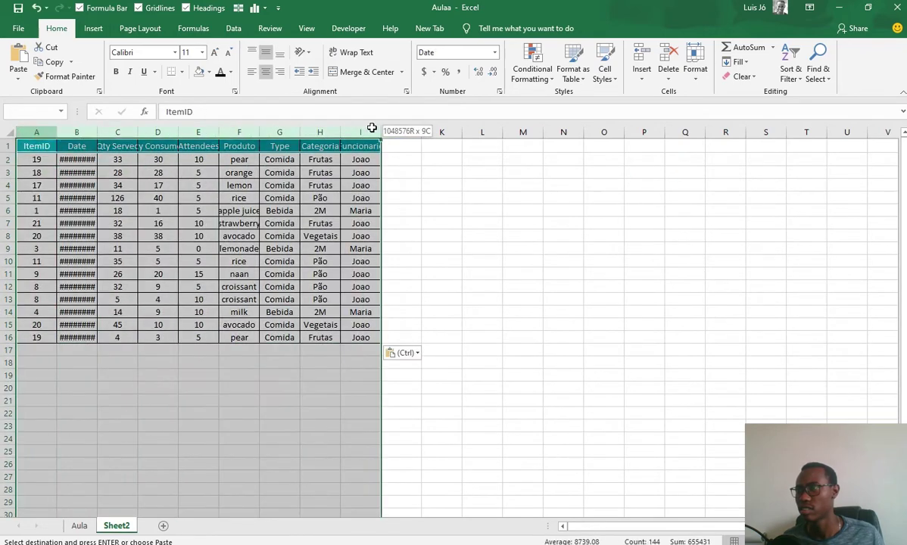
double_click(381, 133)
left_click(385, 168)
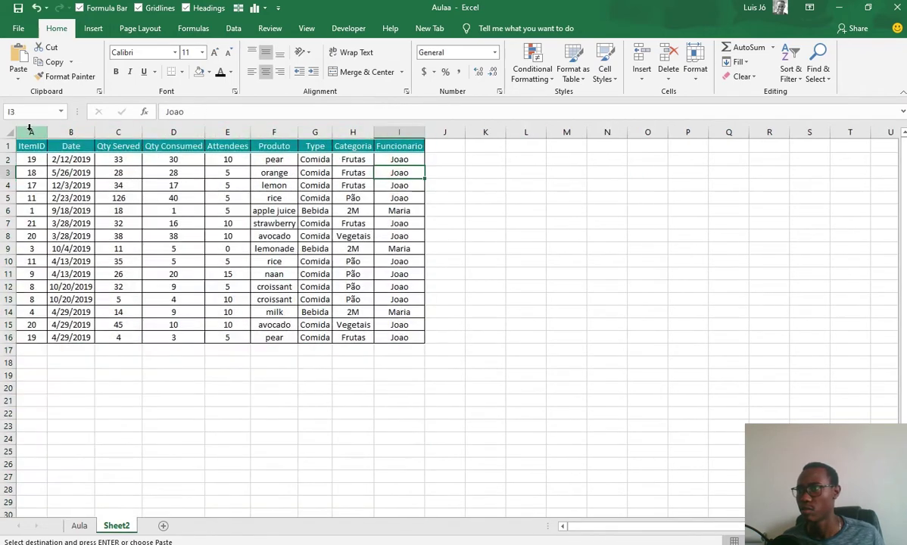
left_click_drag(30, 133, 430, 132)
left_click(427, 160)
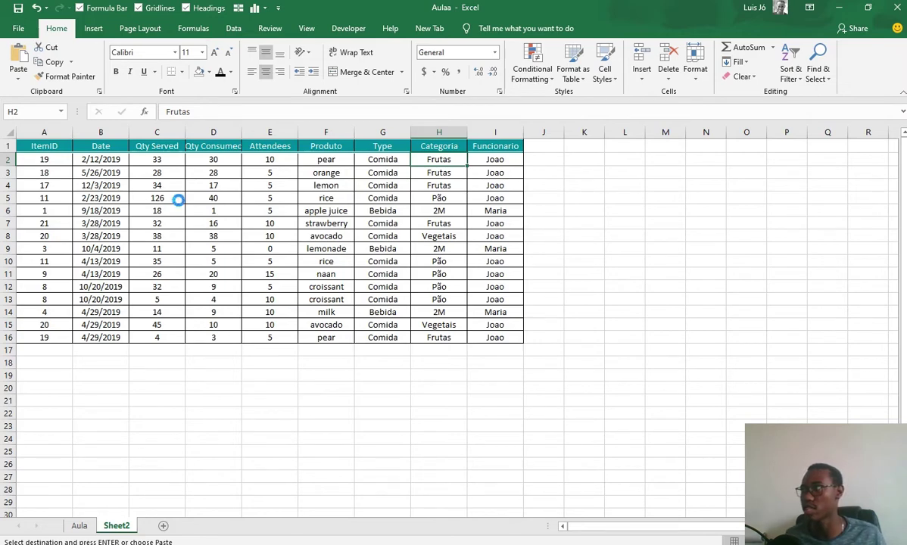
- Turn on the filter for the pasted table's headers, switching it off and on again once
key("ctrl+shift+l")
left_click(790, 74)
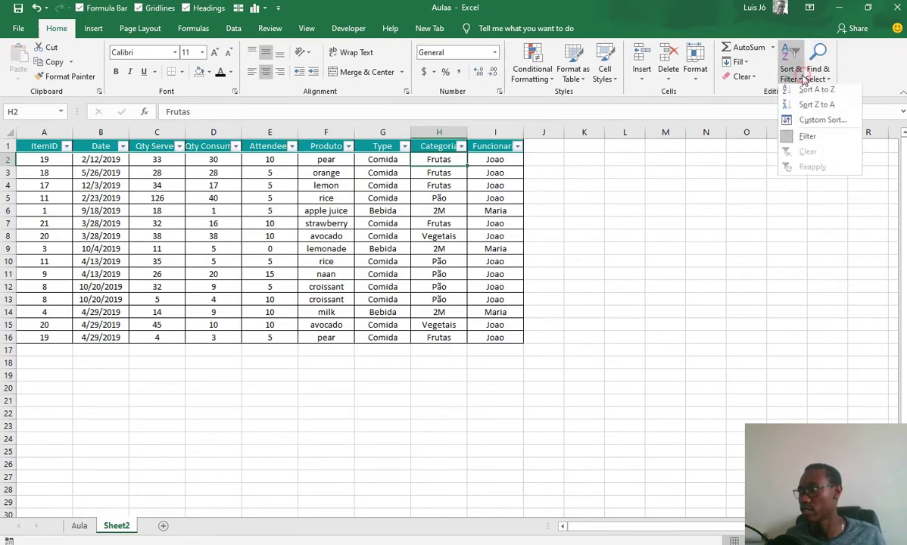
left_click(807, 134)
left_click(792, 79)
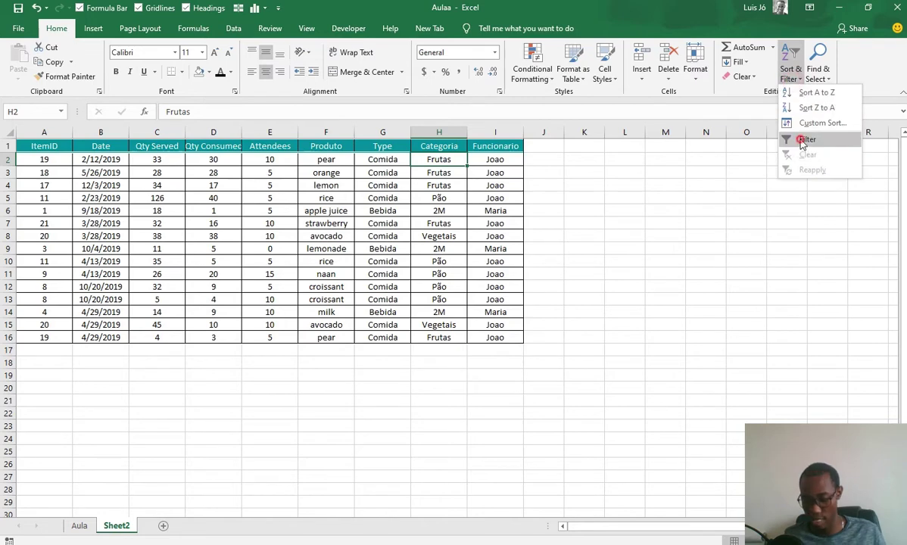
left_click(756, 137)
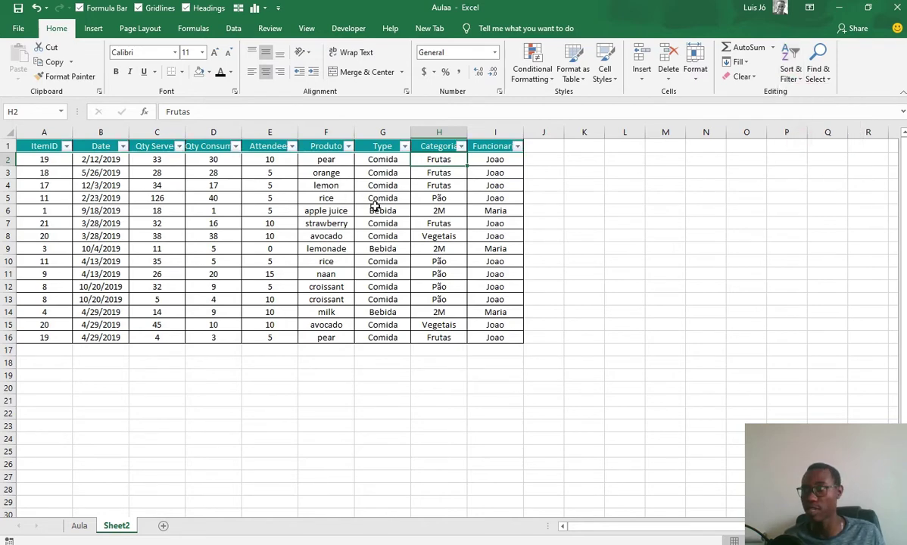
- Toggle the header filters off and on repeatedly, leaving them on
key("ctrl+shift+l")
key("ctrl+shift+l")
key("ctrl+shift+l")
key("ctrl+shift+l")
key("ctrl+shift+l")
key("ctrl+shift+l")
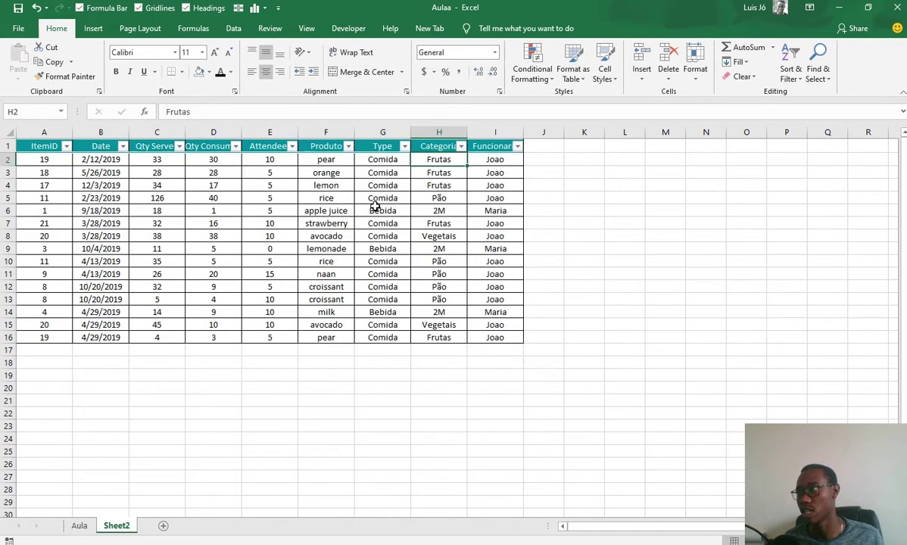
- Filter the Categoria column to show only Frutas, and remove the filters from the table
left_click(460, 146)
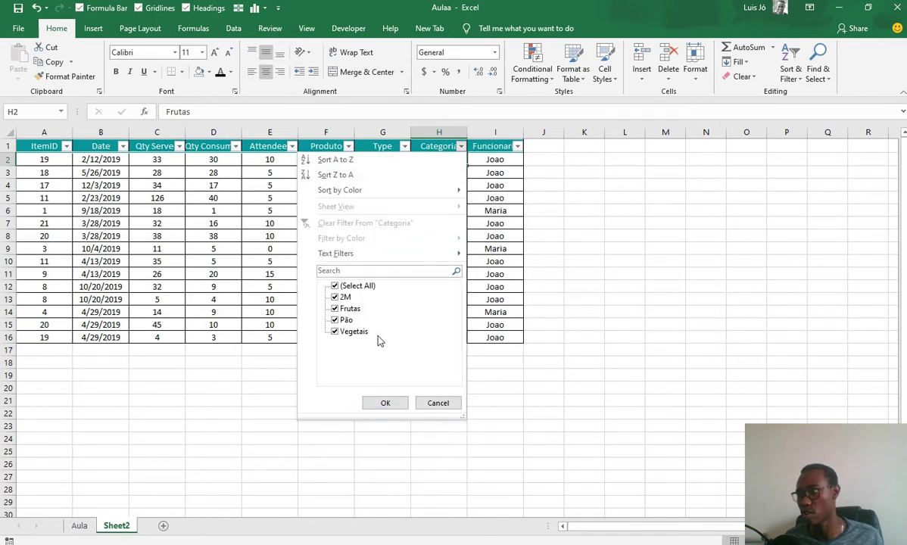
left_click(337, 285)
left_click(345, 308)
left_click(385, 403)
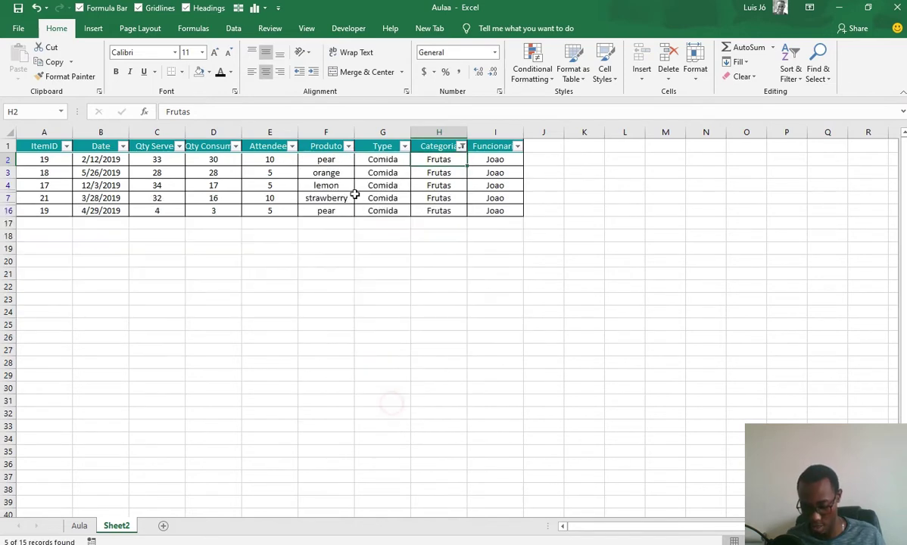
left_click(350, 155)
key("ctrl+shift+l")
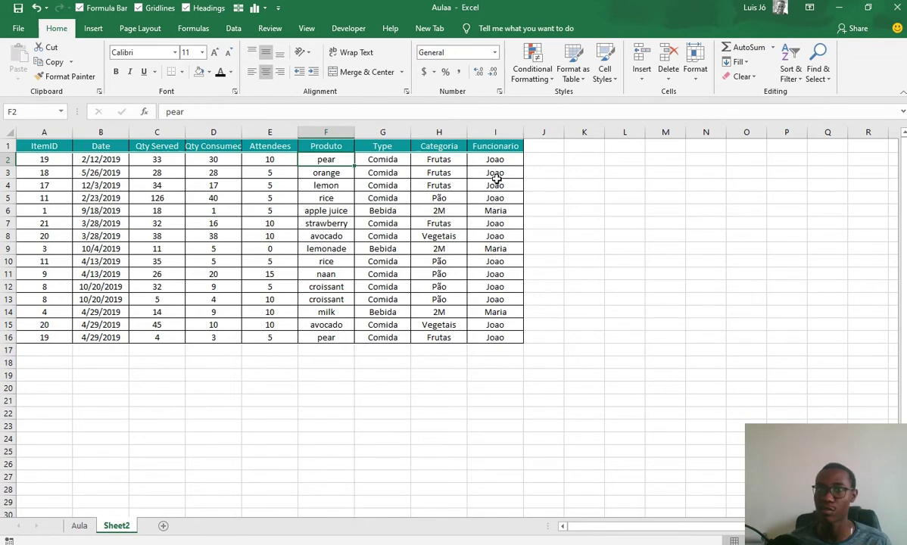
left_click(792, 78)
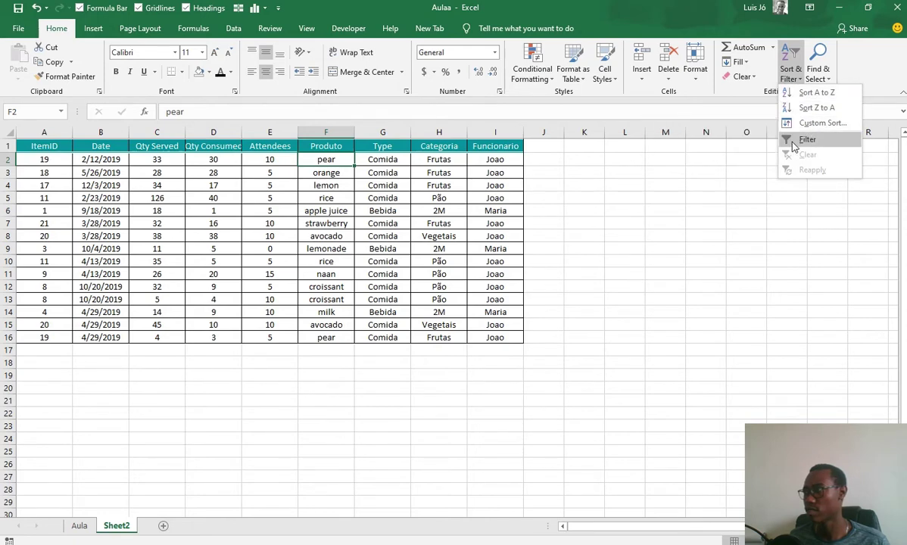
left_click(453, 143)
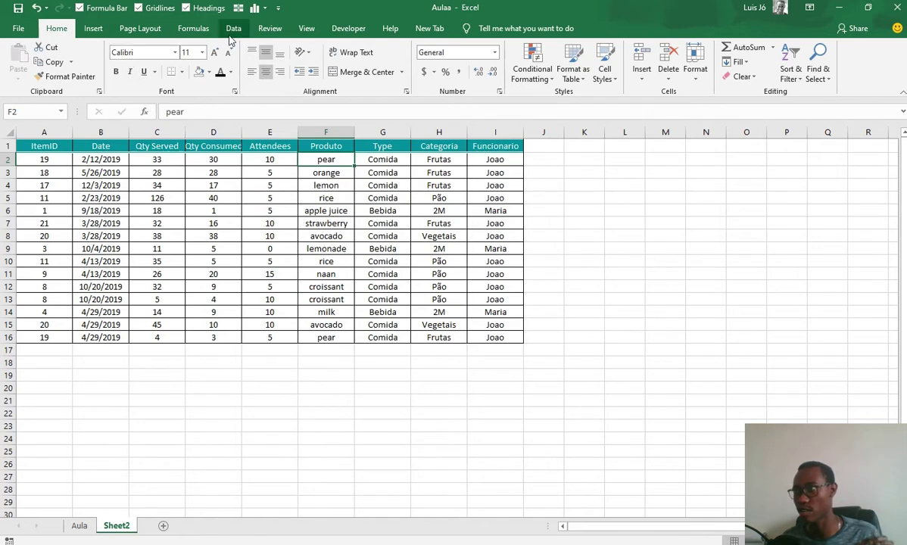
left_click(274, 213)
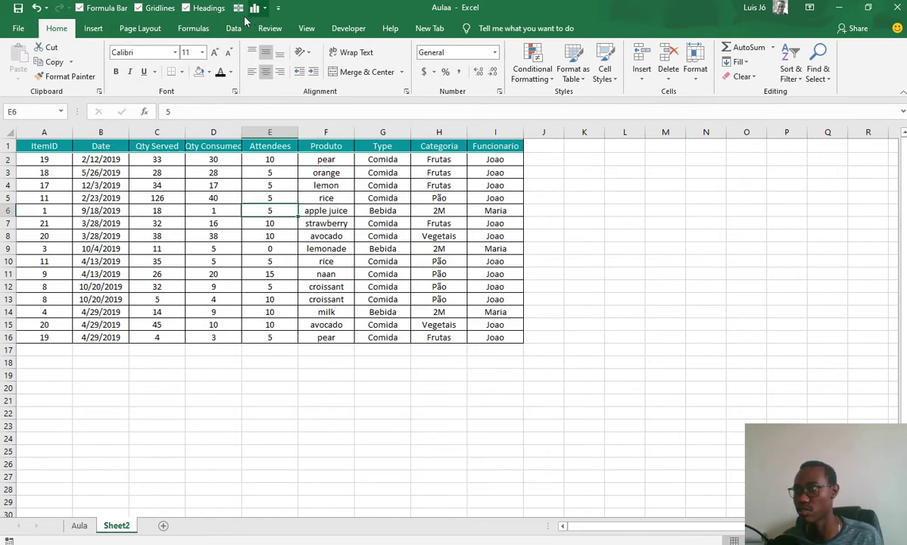
- Hide the gridlines on the new sheet, keeping the row and column headings displayed
left_click(203, 9)
left_click(202, 9)
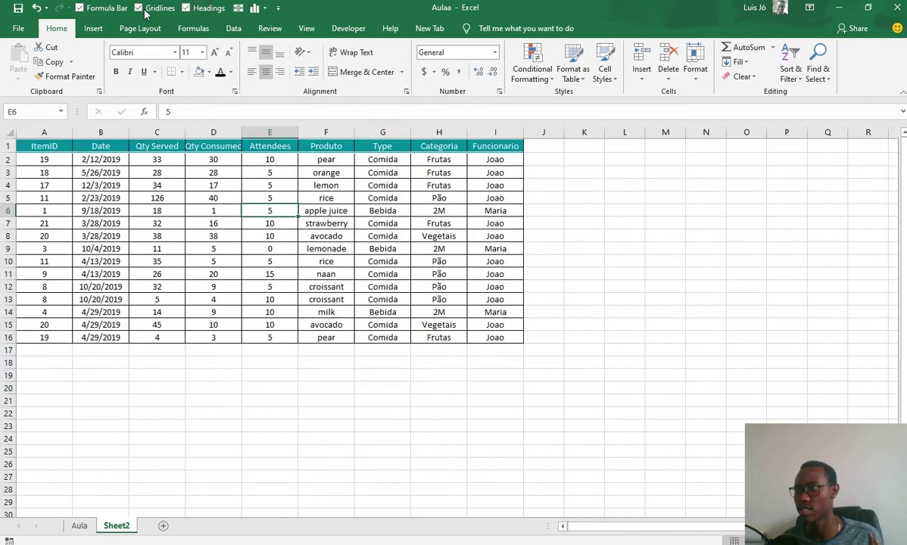
left_click(155, 8)
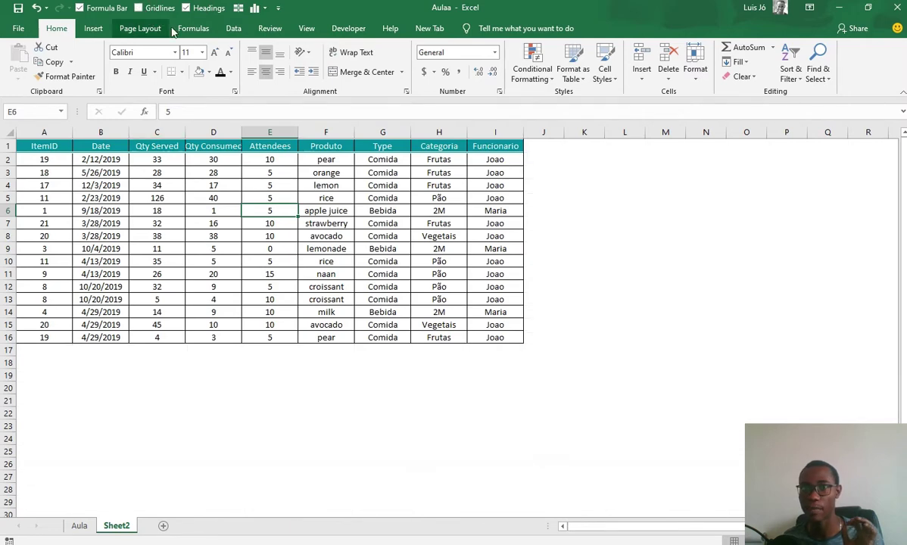
- Look at the Advanced filter command and compare it with the basic Sort & Filter options
left_click(232, 29)
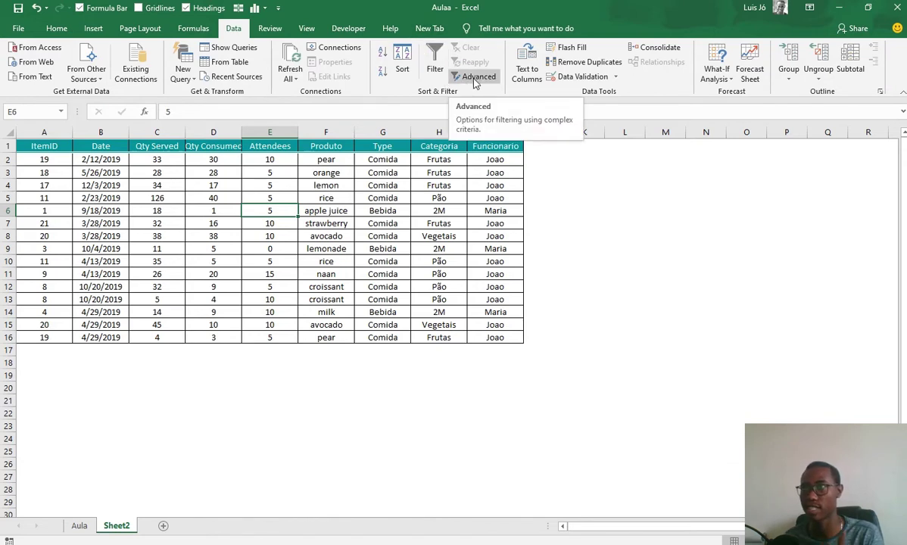
left_click(57, 28)
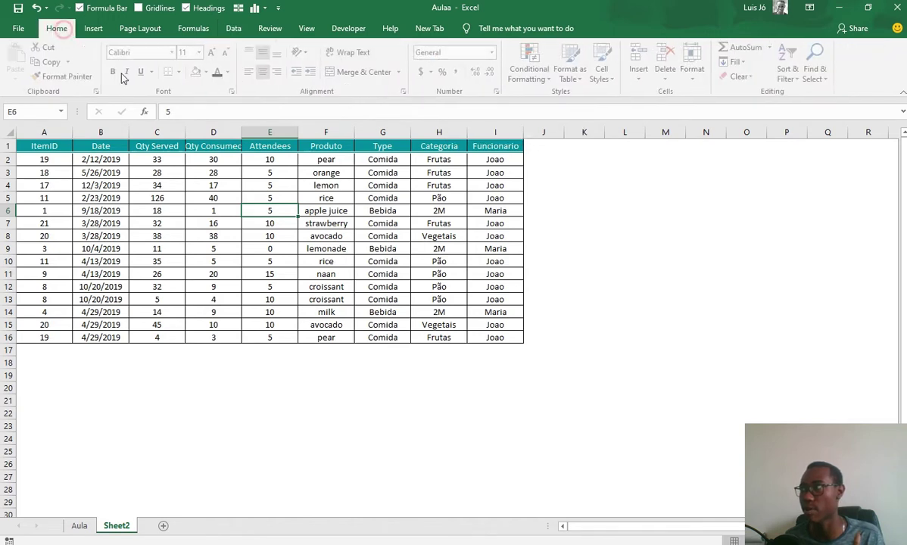
left_click(790, 70)
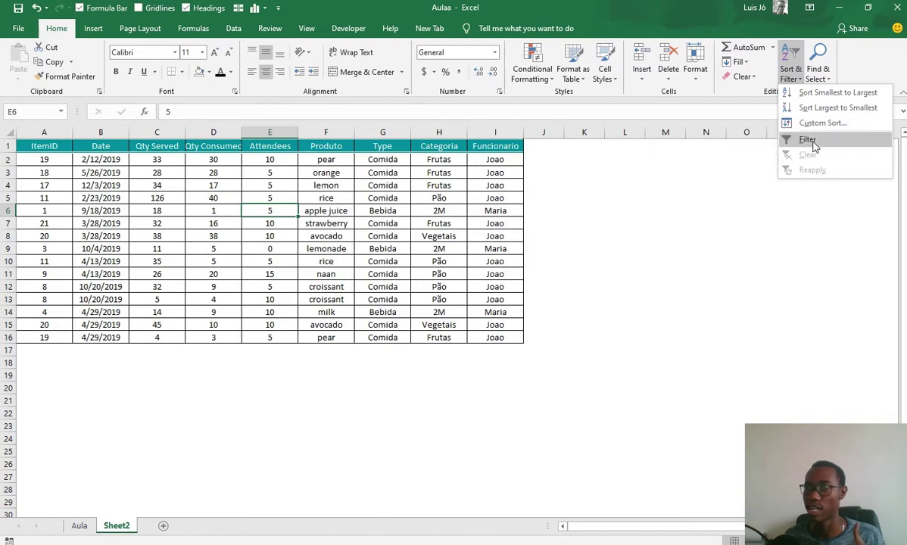
- Examine the Advanced filter command and compare the table on Sheet2 with the criteria row layout on the Aula sheet
left_click(234, 30)
left_click(234, 30)
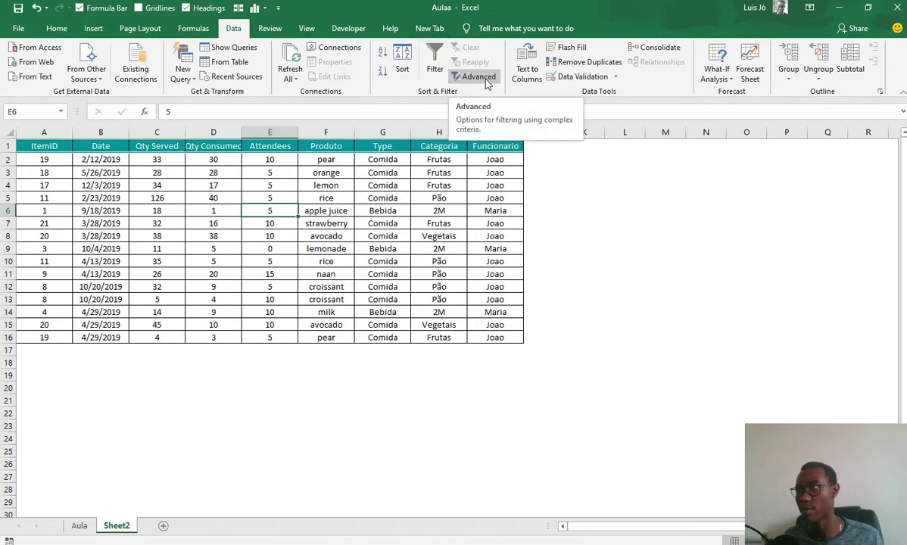
left_click(428, 285)
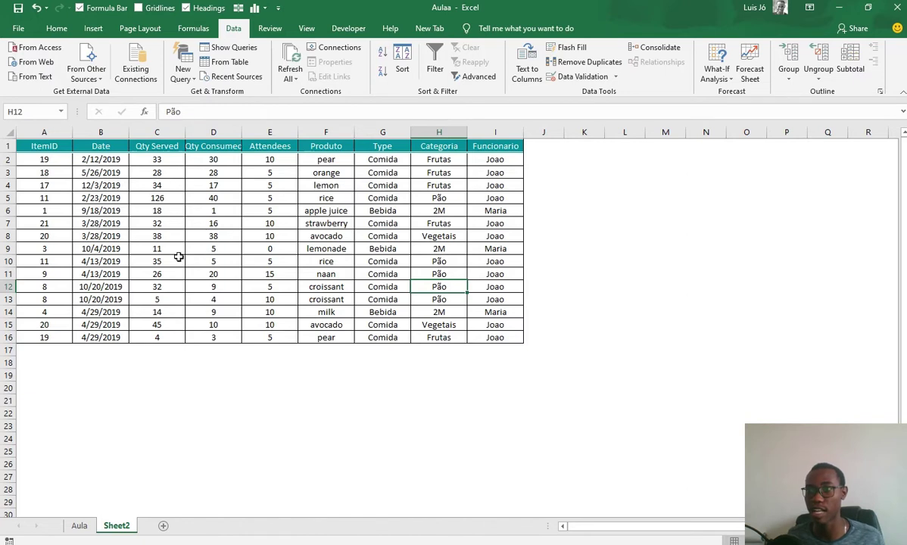
left_click_drag(32, 368, 489, 387)
left_click(482, 387)
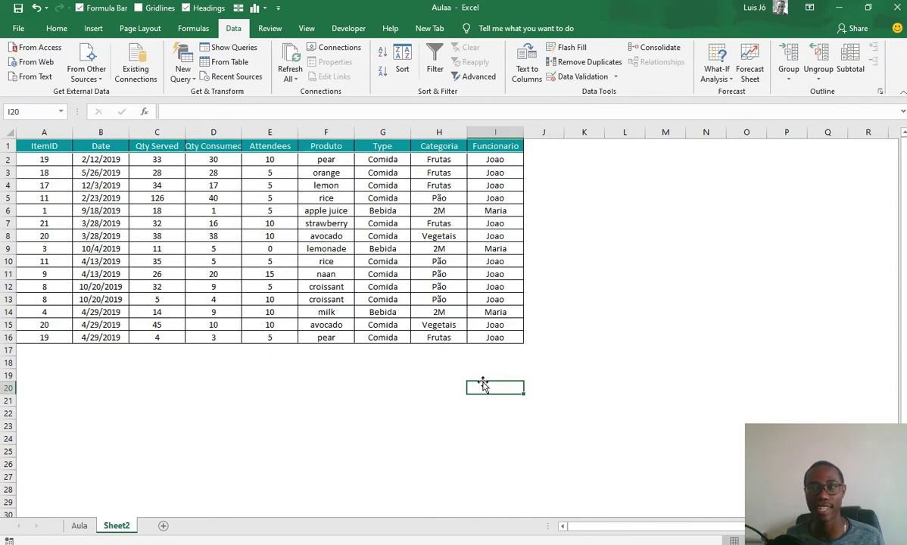
left_click(78, 524)
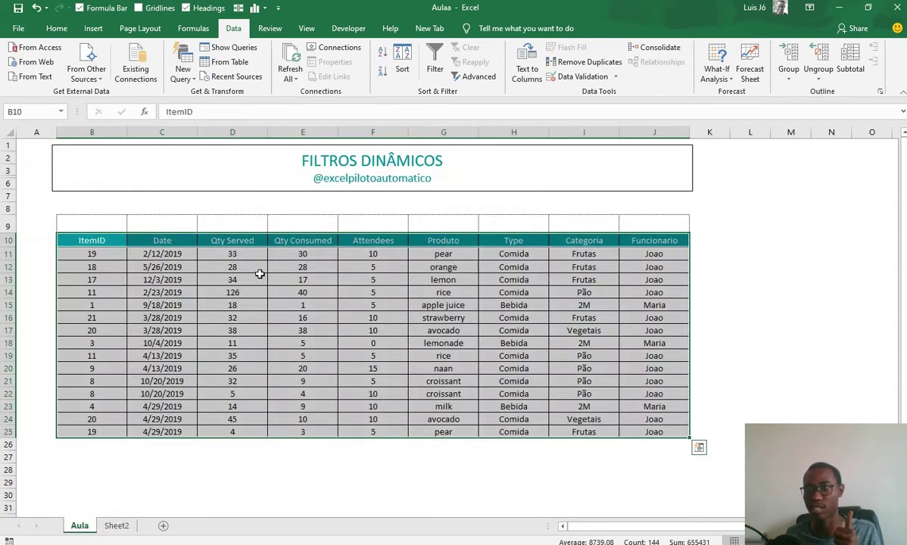
left_click(712, 225)
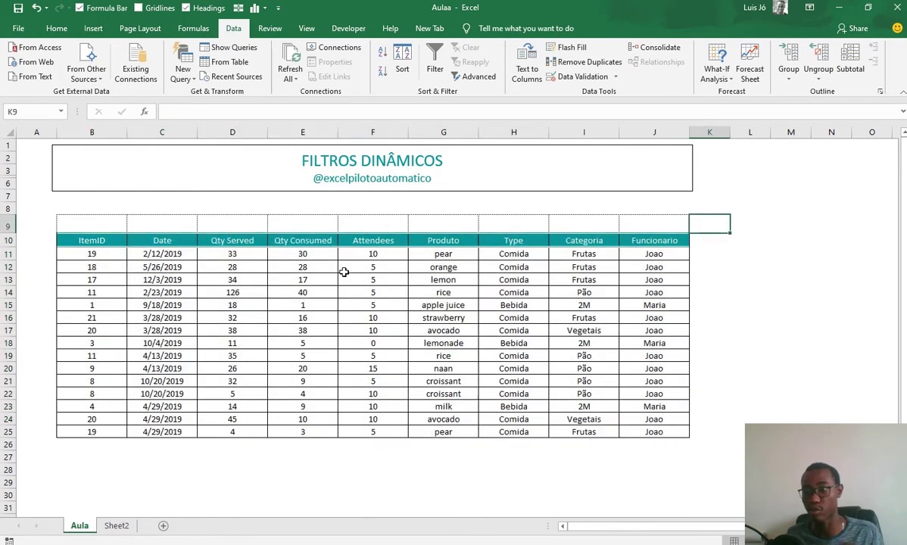
left_click(116, 525)
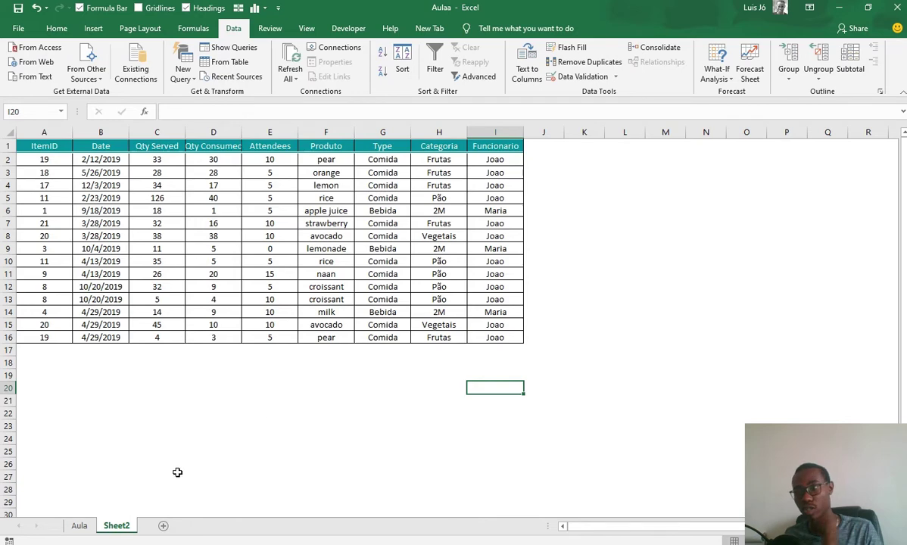
left_click(164, 526)
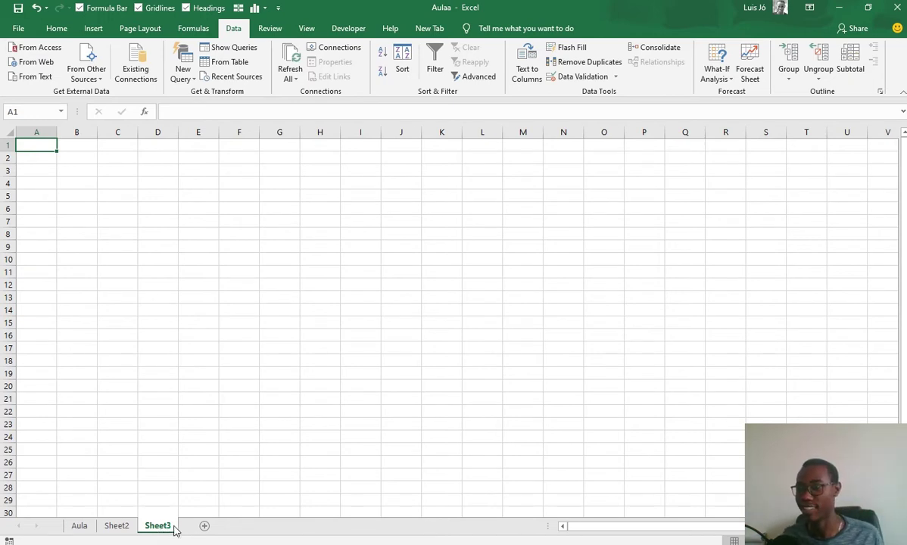
right_click(161, 527)
left_click(193, 396)
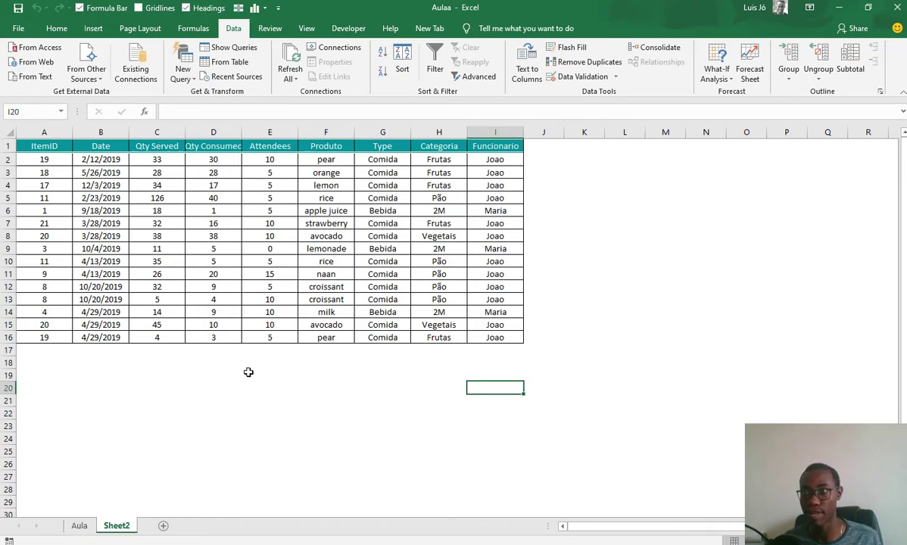
- Examine the data table on Sheet2 and its header cells in row 1, starting from ItemID
left_click_drag(38, 146, 493, 327)
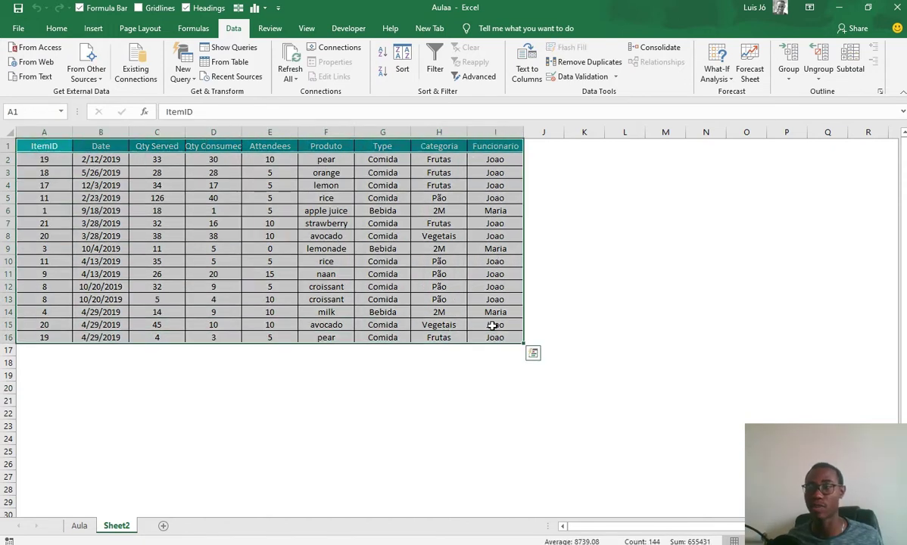
left_click(162, 387)
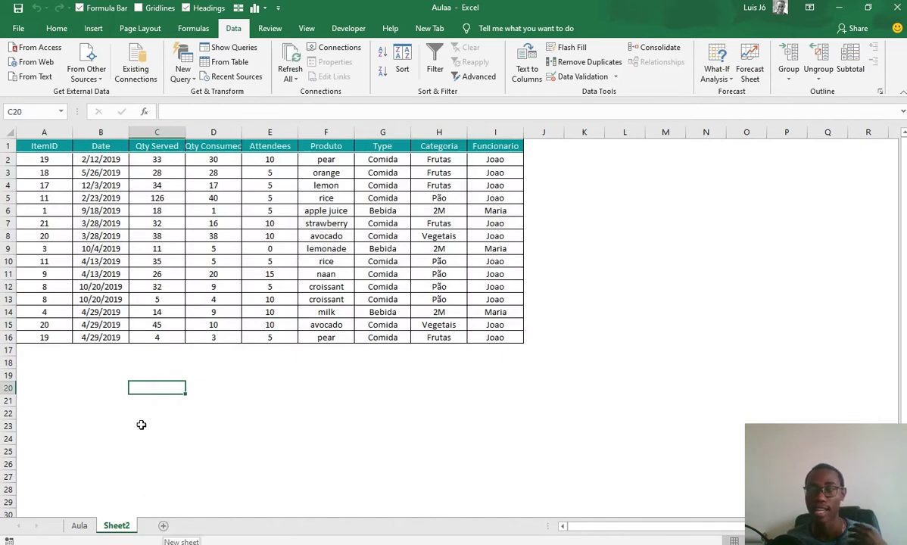
left_click(34, 374)
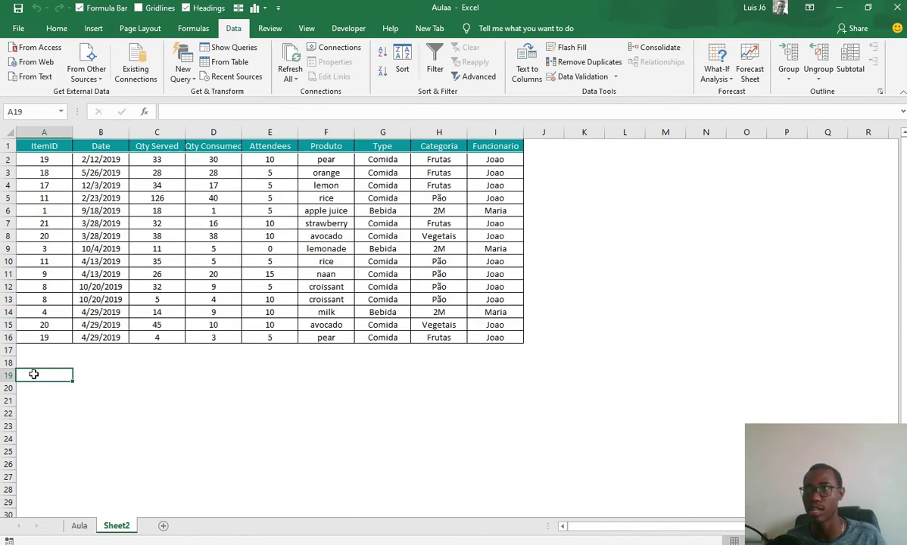
left_click_drag(26, 145, 504, 141)
left_click(45, 132)
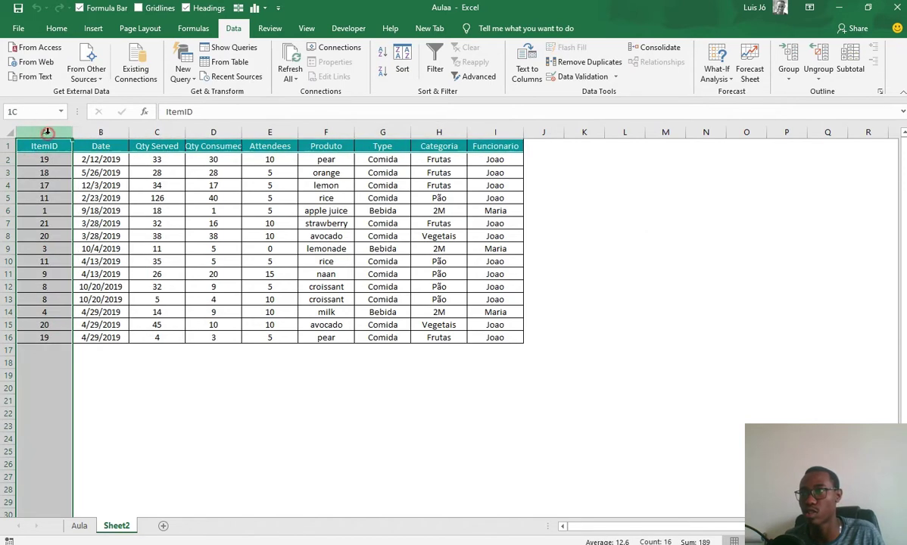
left_click(51, 148)
left_click(103, 142)
left_click(153, 142)
left_click(34, 146)
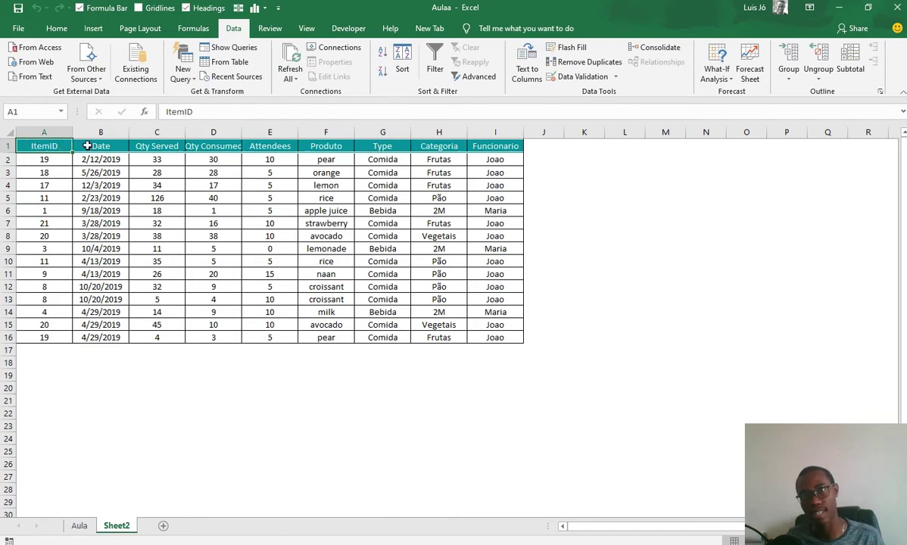
left_click(97, 145)
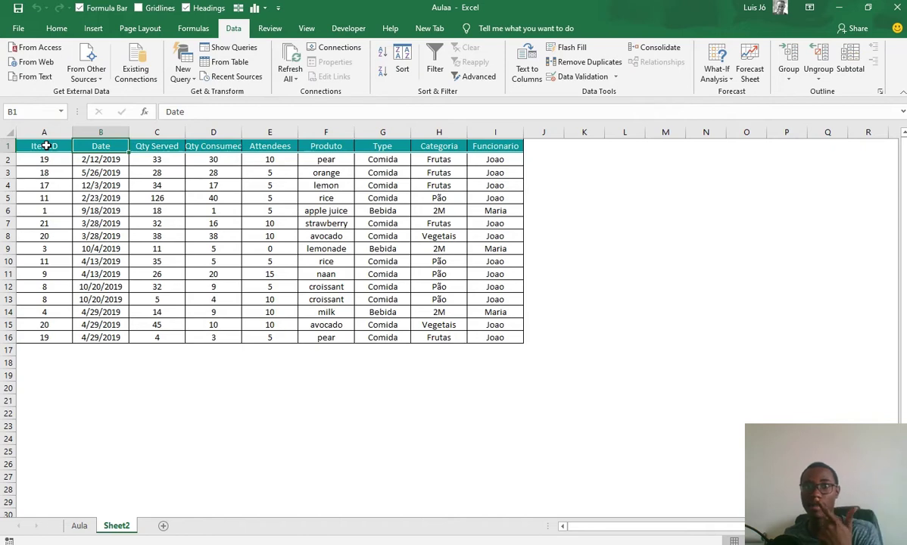
- Copy the table's header row A1:I1 and paste it as values only into row 19, starting at A19
left_click_drag(43, 148, 483, 144)
key("ctrl+c")
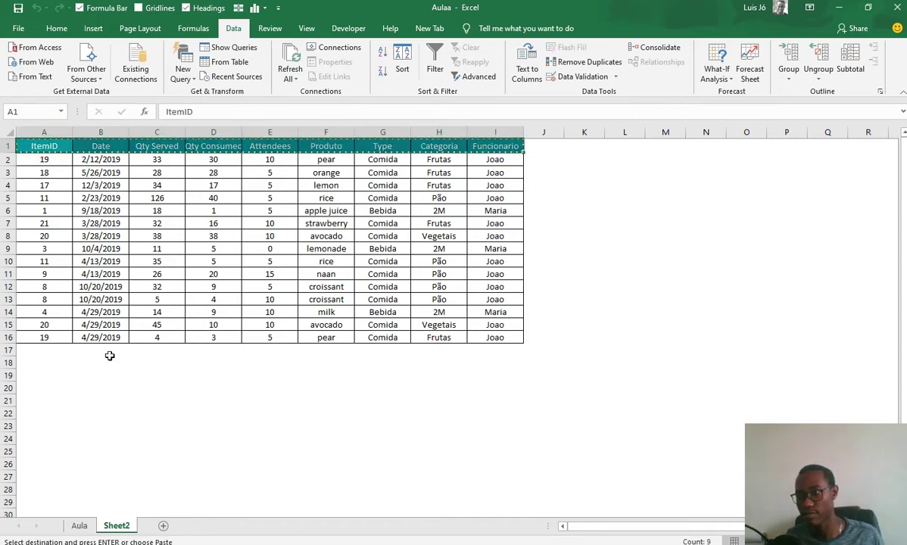
left_click(34, 376)
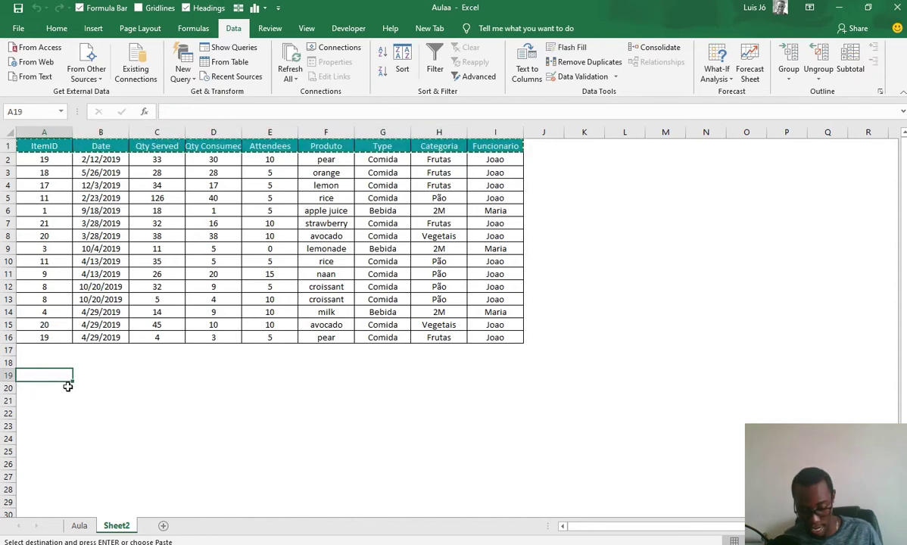
key("ctrl+alt+v")
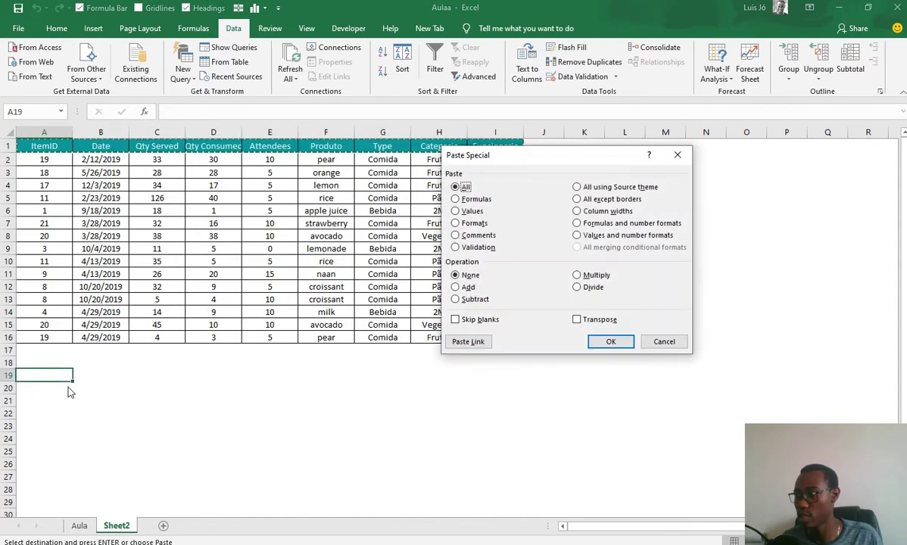
key("v")
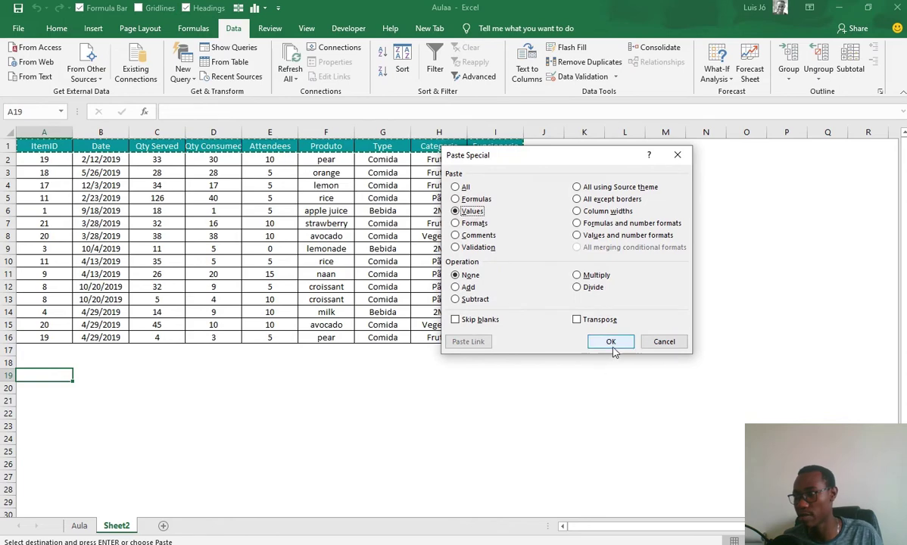
left_click(610, 342)
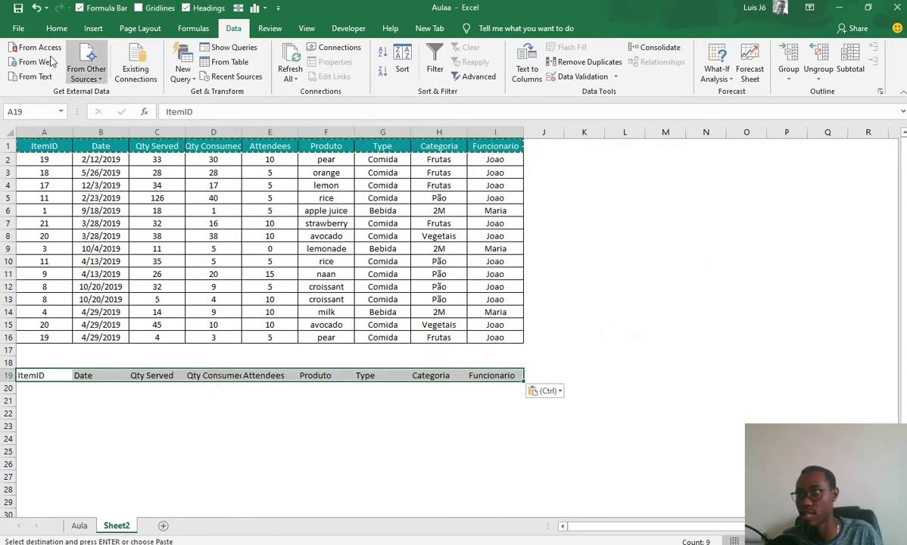
left_click(56, 29)
left_click(18, 78)
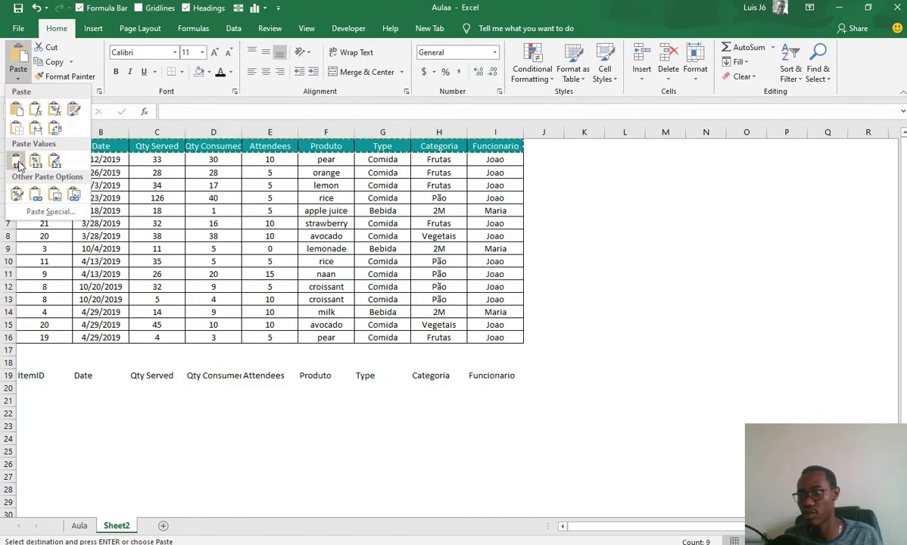
left_click(439, 449)
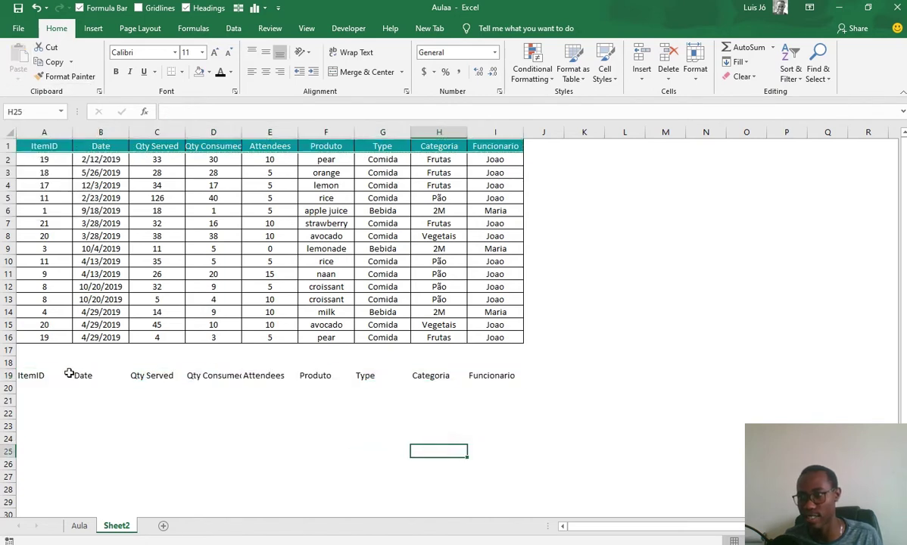
- Compare the pasted headers in row 19 with the original headers in row 1, checking the Date header's text
left_click(40, 375)
left_click(77, 375)
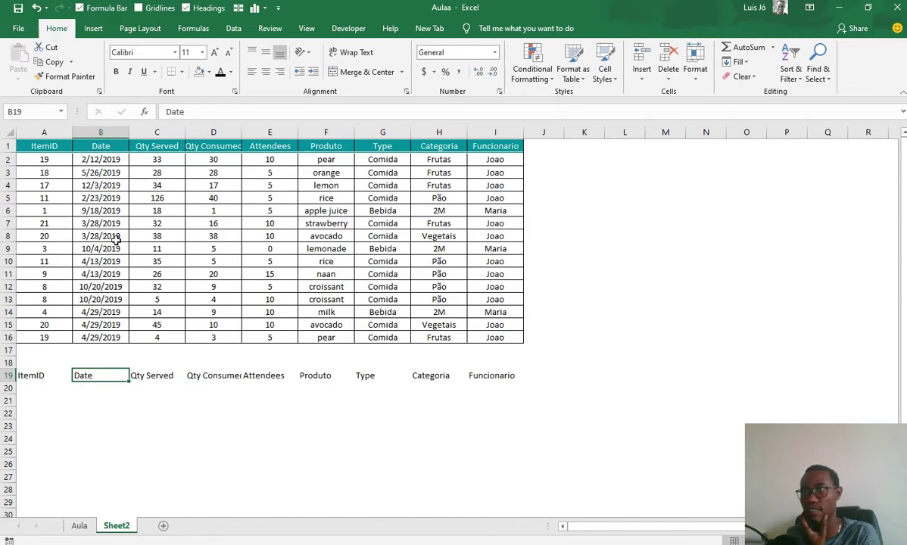
left_click(121, 147)
left_click(204, 113)
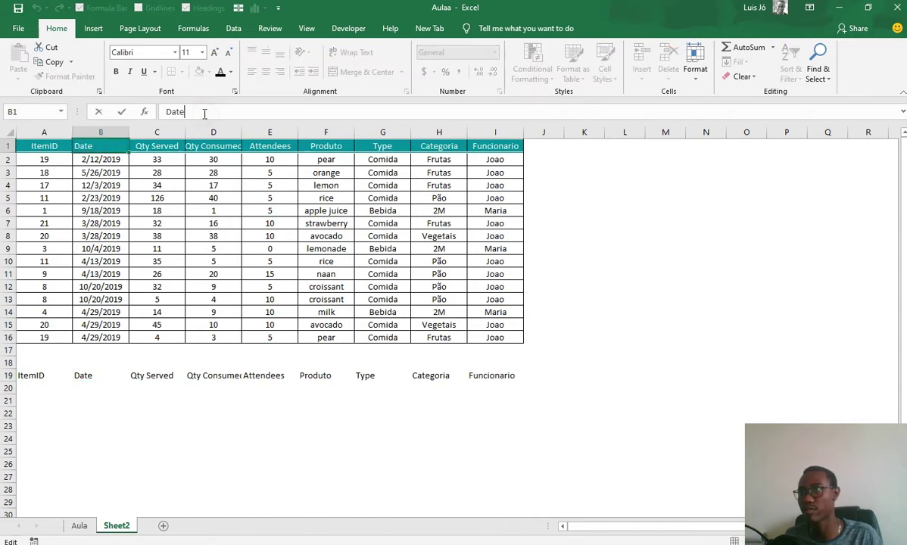
key("Return")
key("Up")
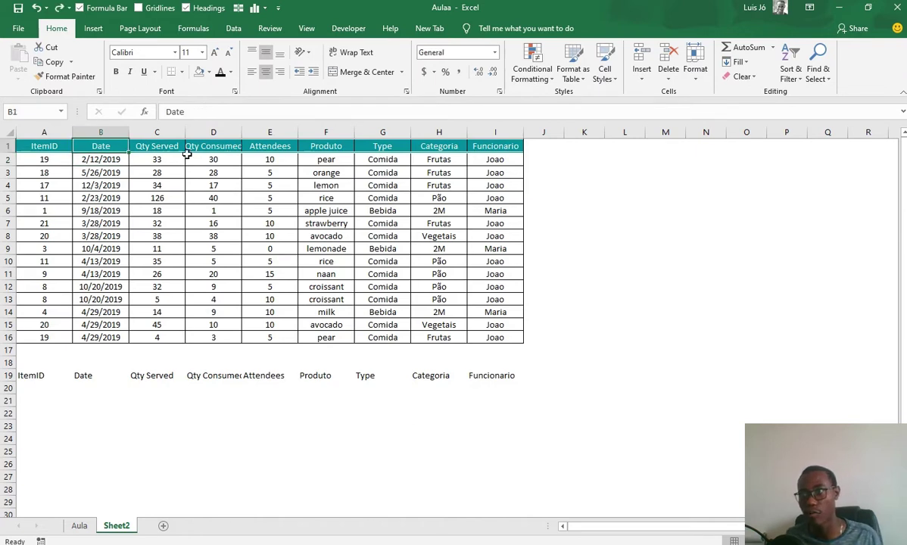
left_click(43, 146)
left_click_drag(94, 144, 425, 146)
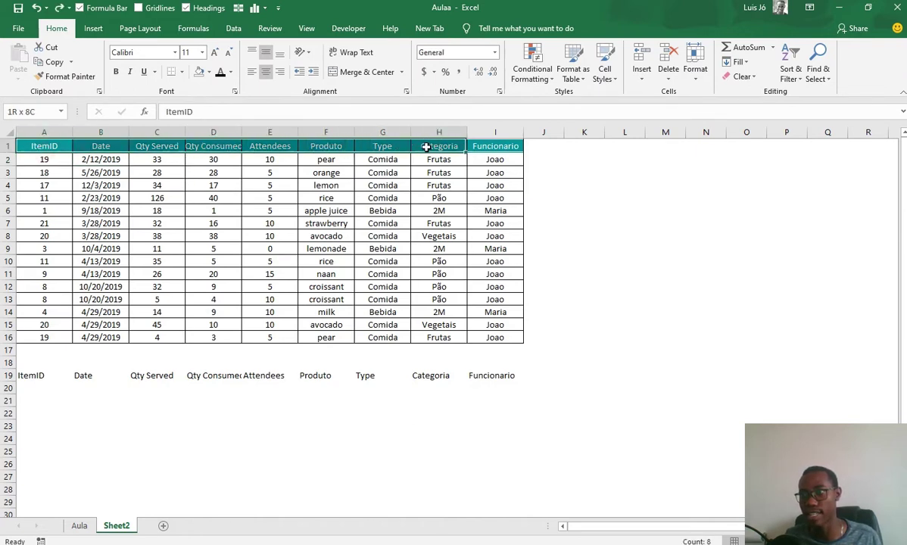
left_click(106, 377)
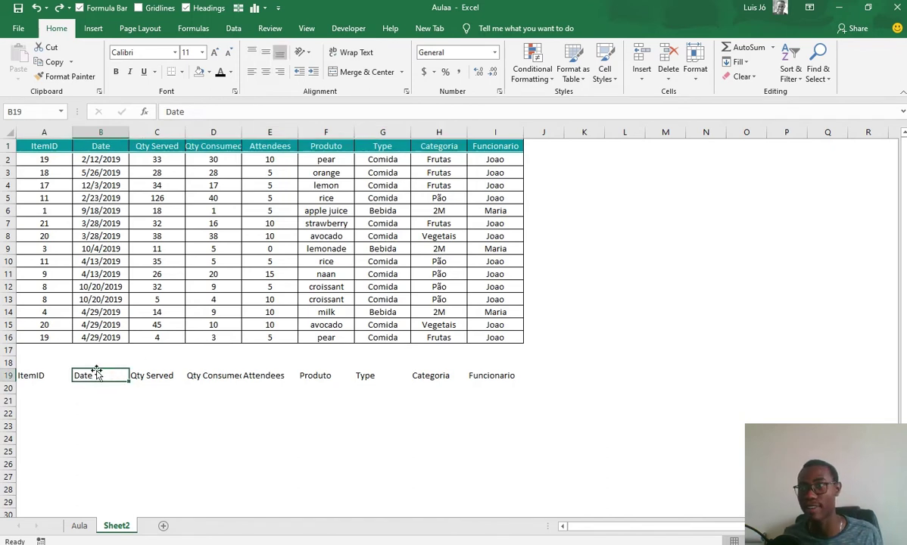
left_click(39, 375)
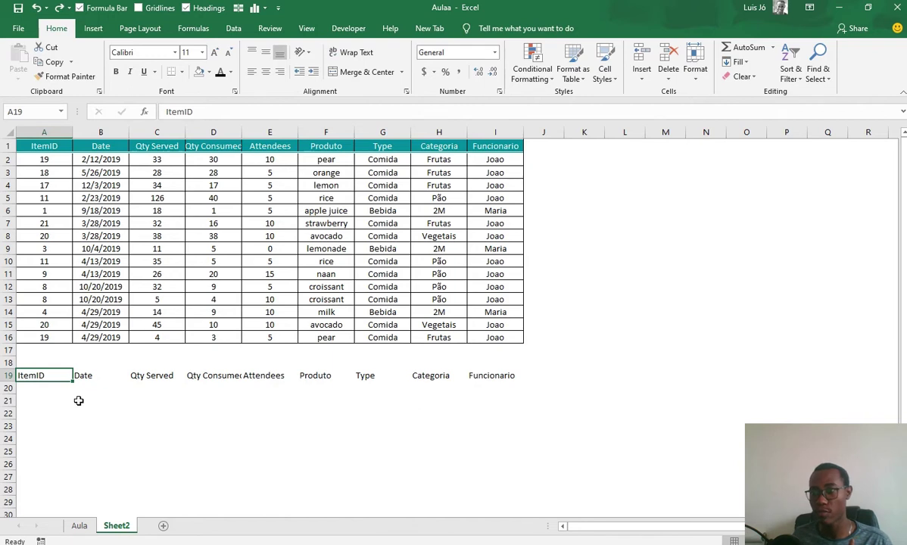
- Apply thin outline and inside borders to the criteria range A19:I20
left_click_drag(36, 375, 492, 388)
right_click(496, 387)
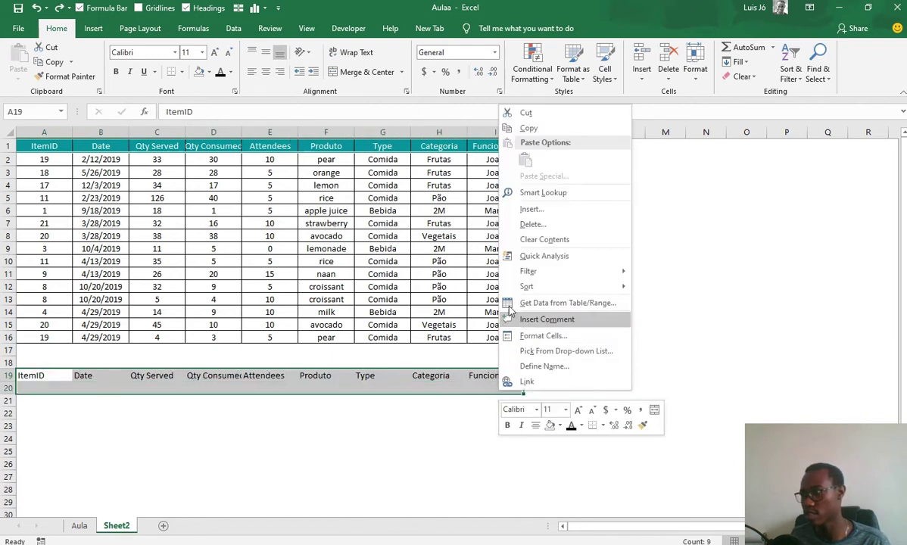
left_click(544, 336)
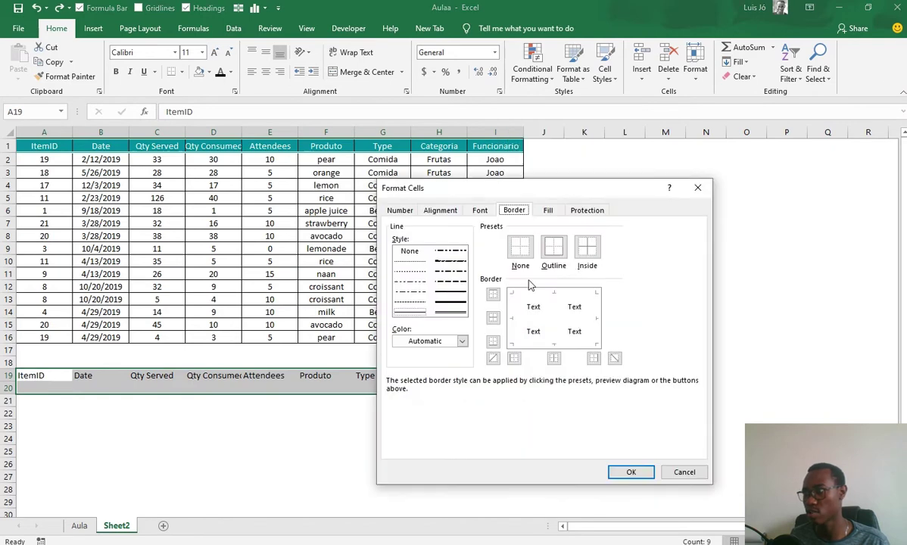
left_click(557, 323)
left_click(522, 319)
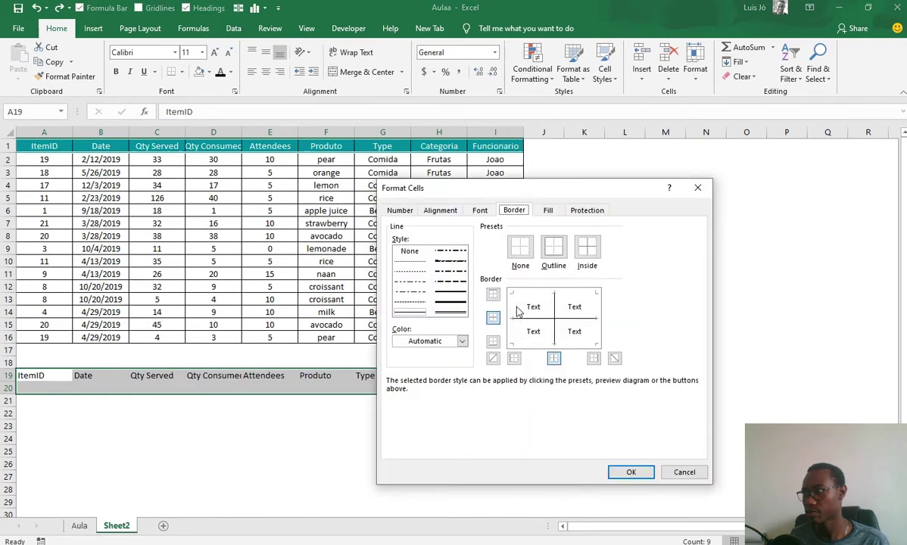
left_click(516, 312)
left_click(536, 294)
left_click(596, 304)
left_click(584, 343)
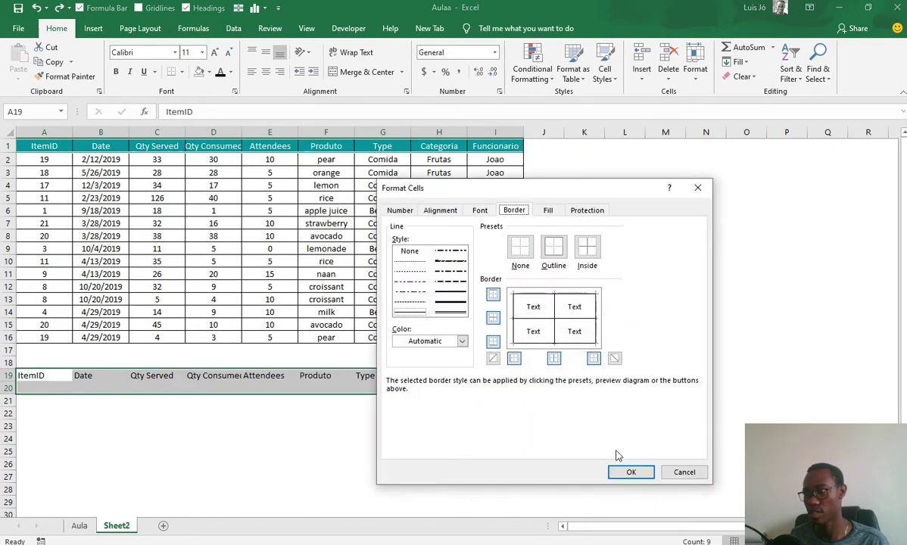
left_click(632, 471)
left_click(658, 259)
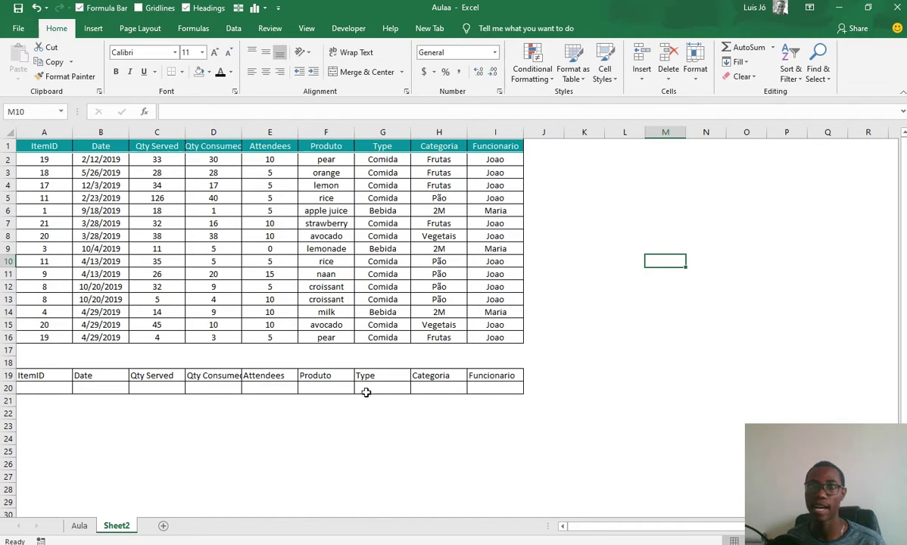
- Autofit the width of column D so the full Qty Consumed header fits
left_click(197, 222)
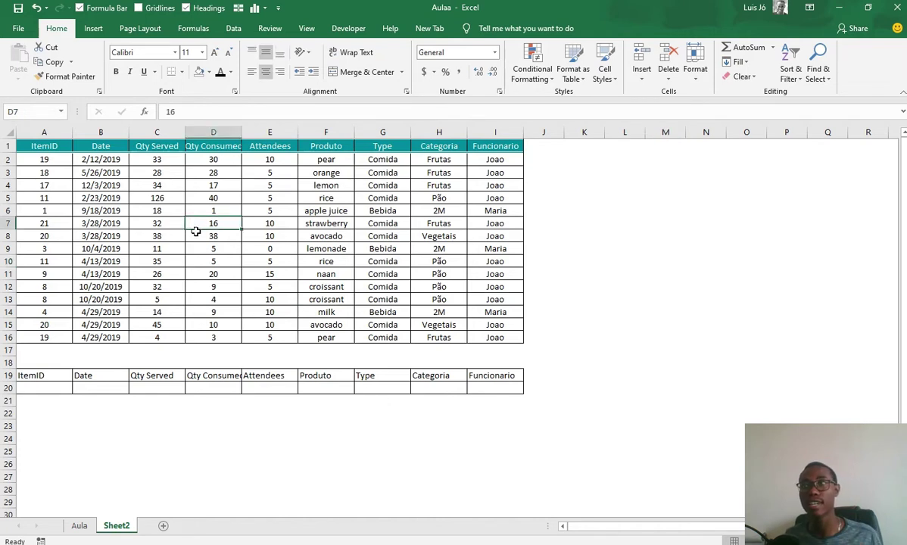
left_click(208, 30)
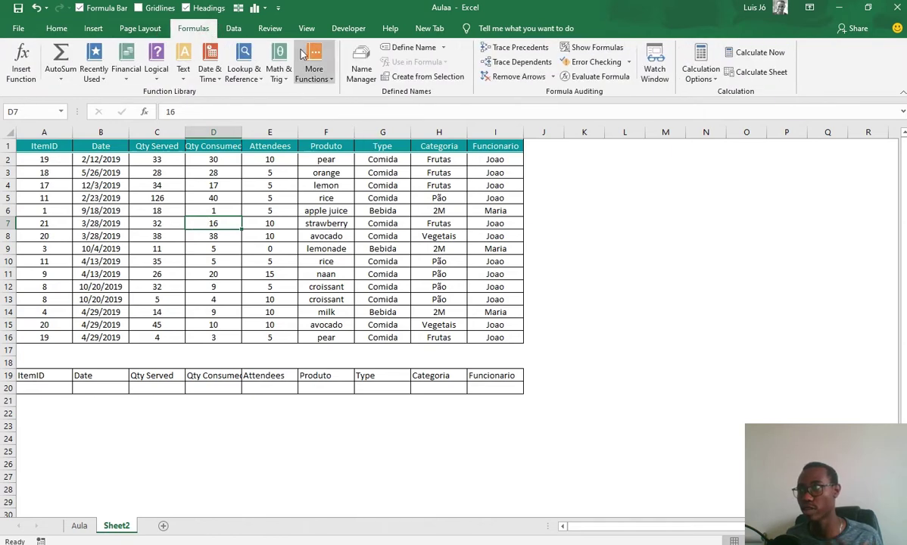
left_click(236, 30)
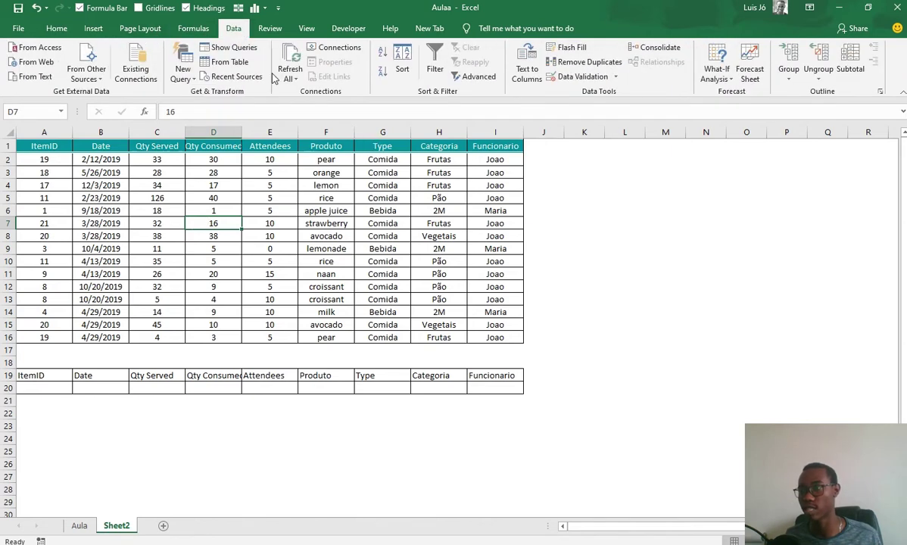
left_click(269, 388)
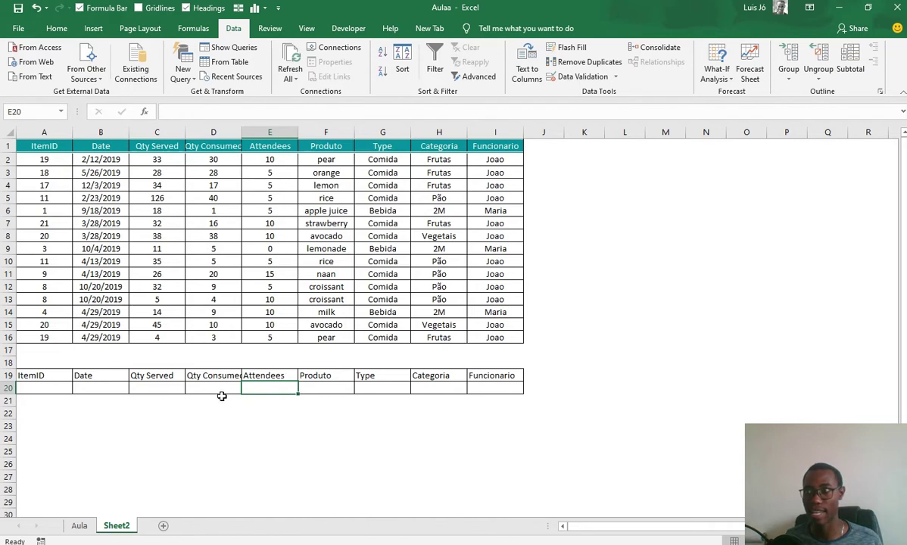
double_click(242, 133)
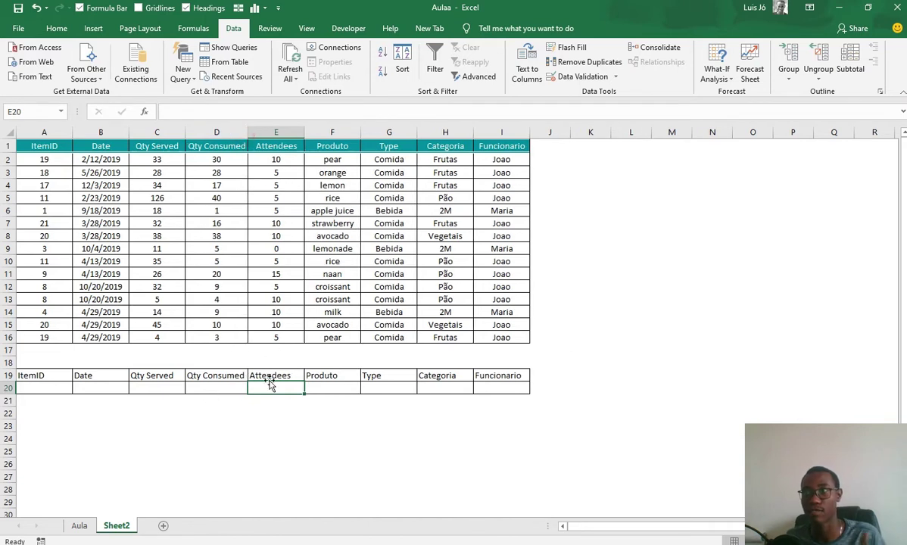
- Start an Advanced Filter on the table and reselect A1:I16 on Sheet2 as its list range
left_click(232, 221)
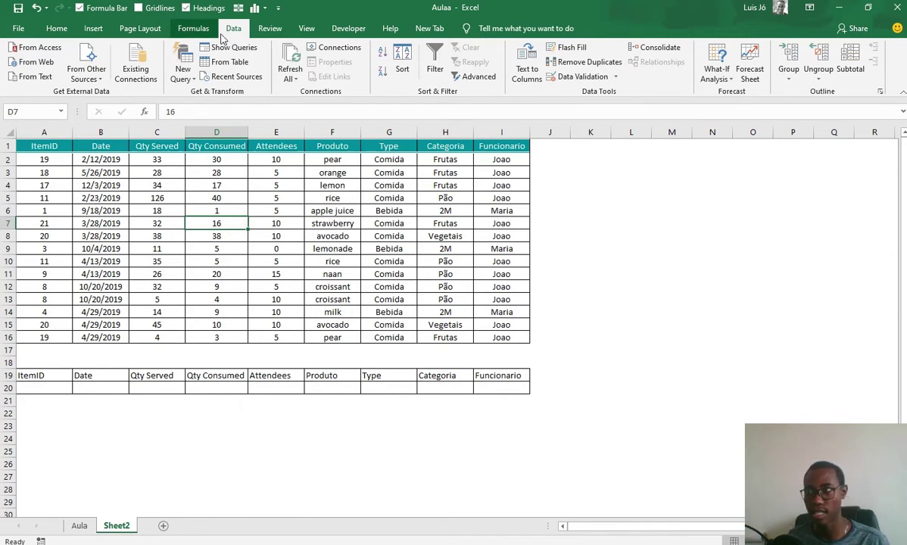
left_click(481, 81)
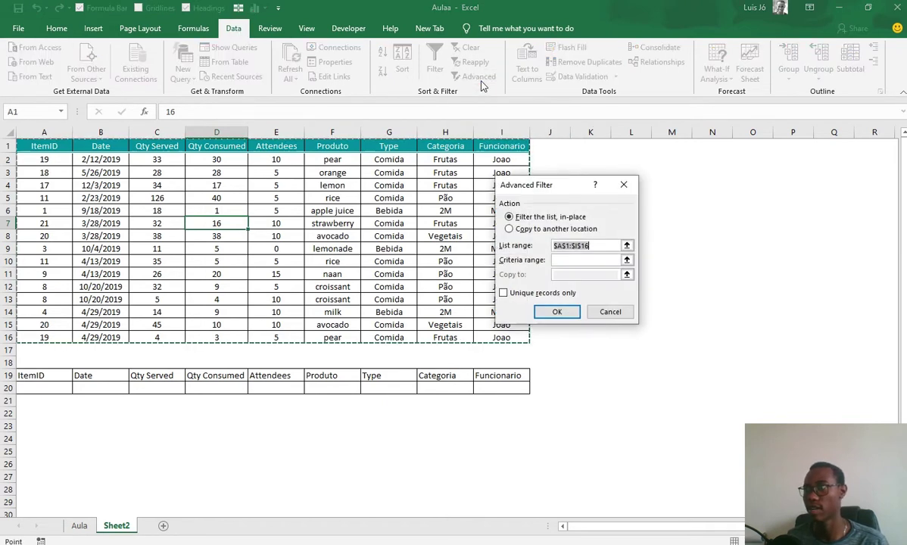
left_click_drag(569, 191, 636, 154)
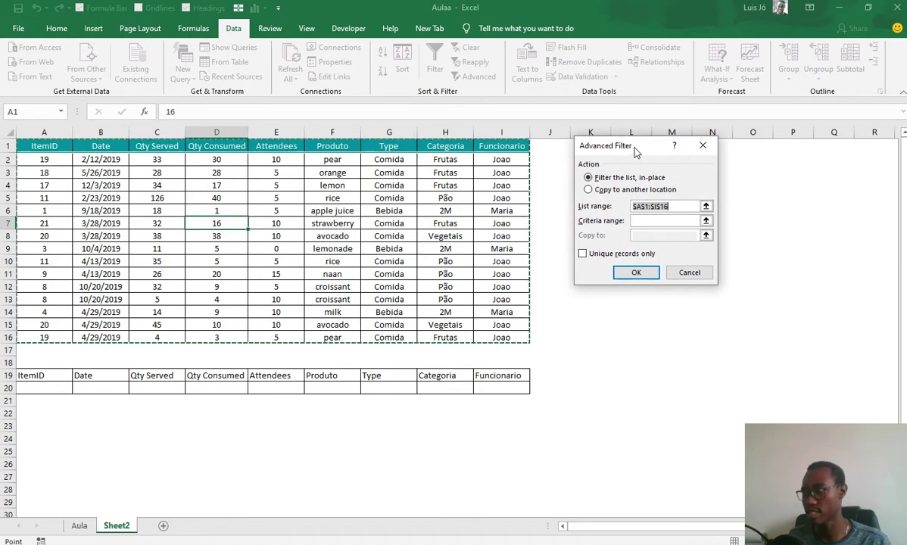
left_click(653, 218)
left_click(657, 206)
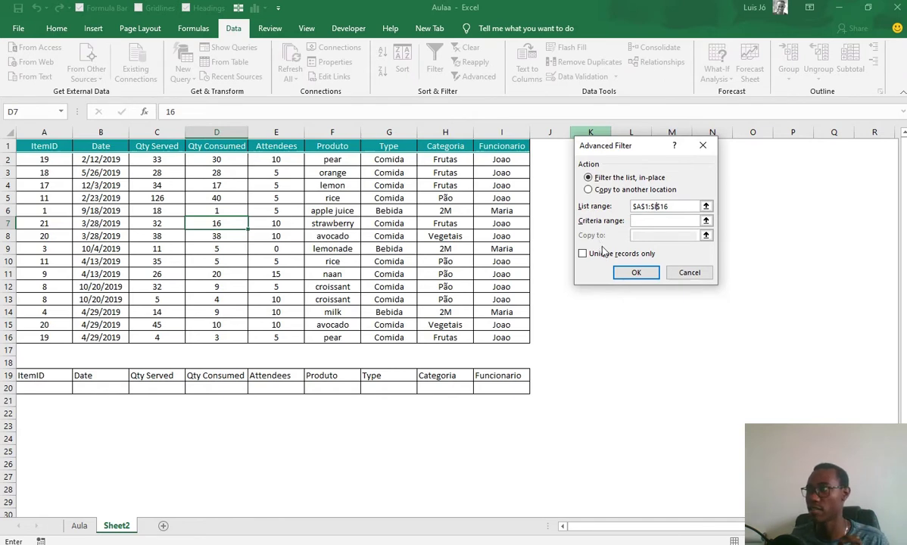
left_click(684, 206)
left_click_drag(684, 206, 603, 210)
key("BackSpace")
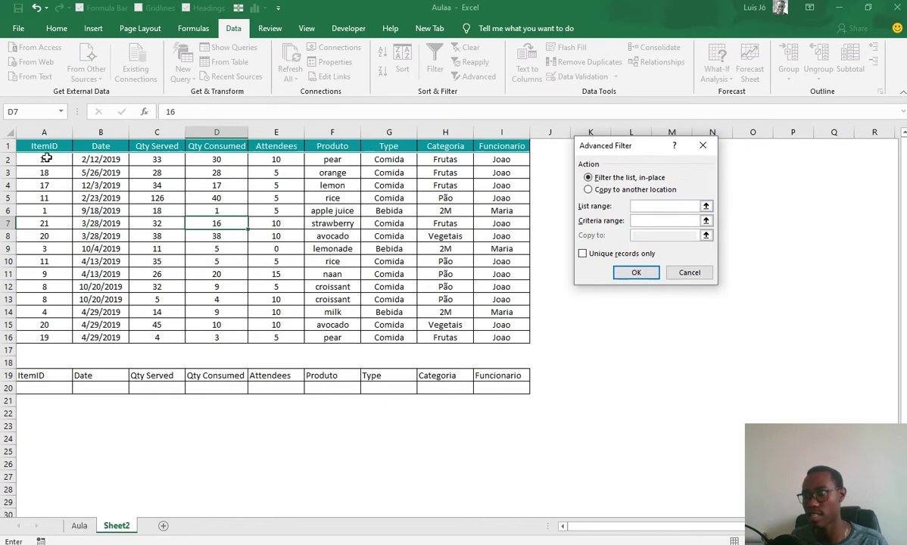
left_click_drag(42, 147, 479, 336)
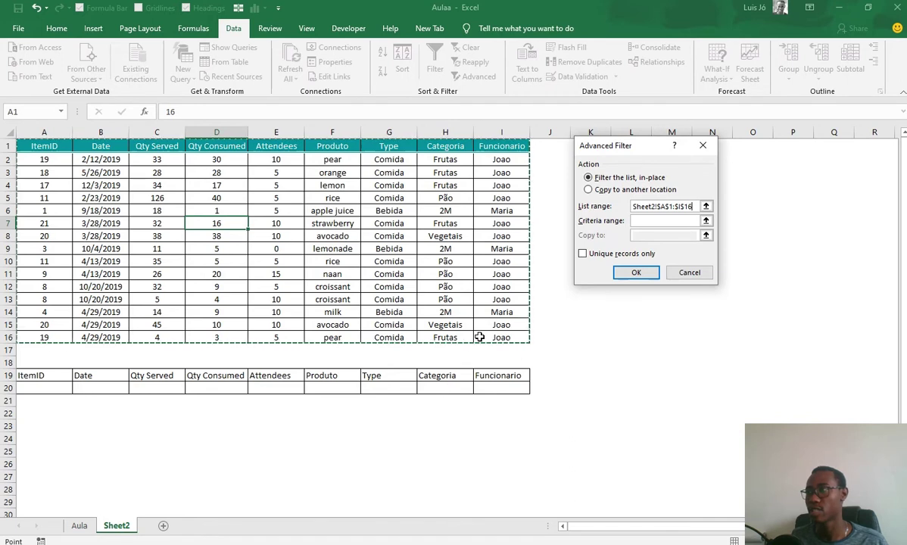
- Set the Advanced Filter's criteria range to A19:I20 on Sheet2 and apply it in place
left_click(648, 221)
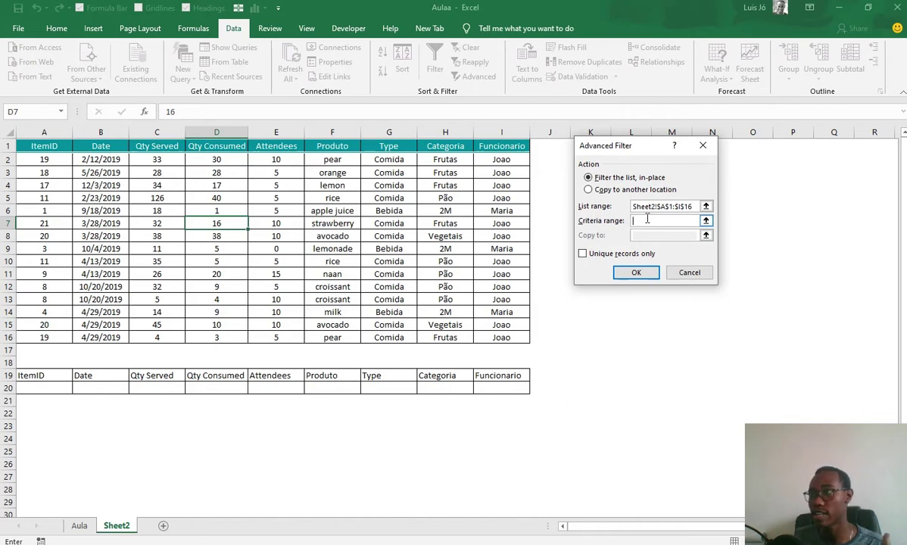
left_click_drag(32, 377, 492, 389)
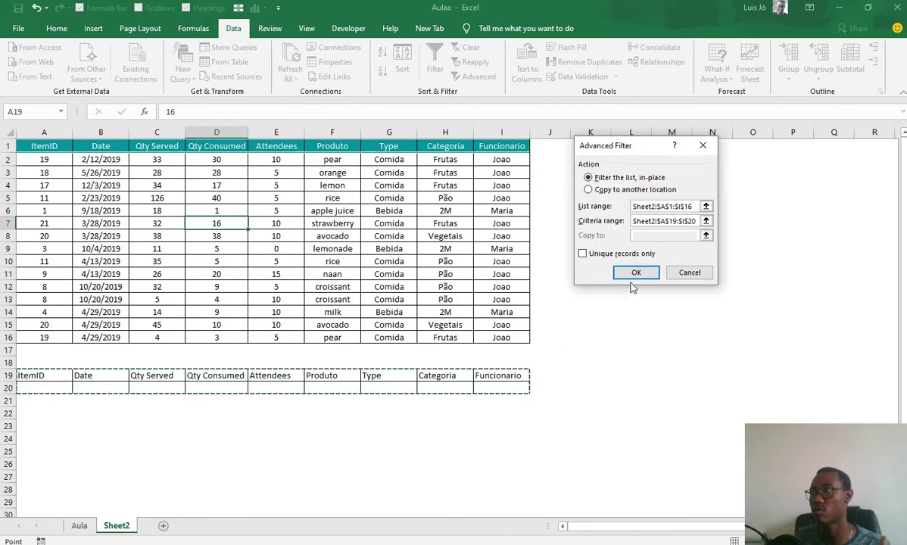
left_click(636, 271)
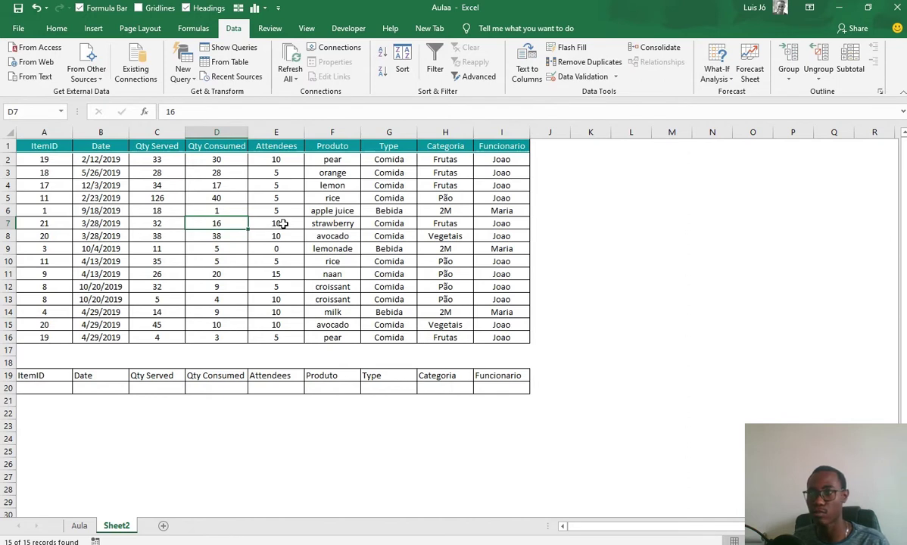
- Enter 3 as the Qty Consumed criterion in D20 and reapply the Advanced Filter in place
left_click_drag(97, 386, 447, 388)
left_click(261, 387)
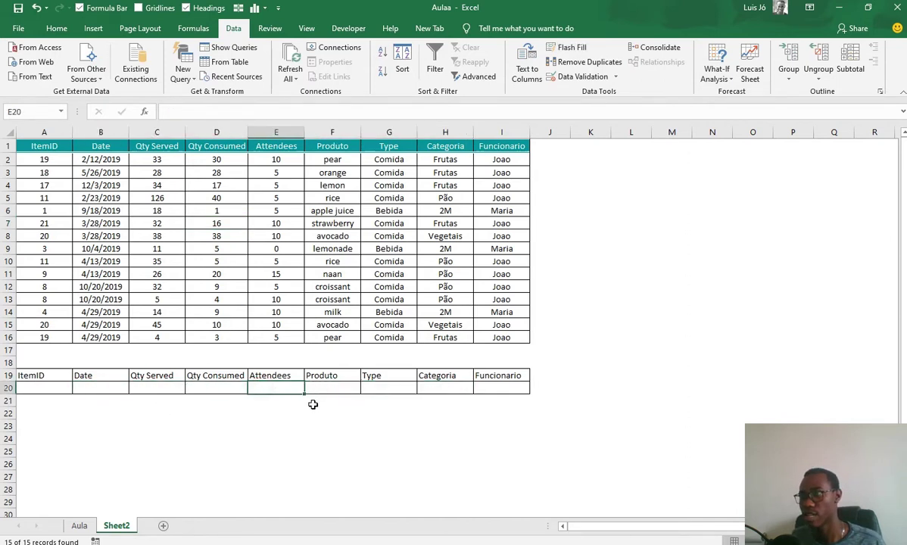
left_click(219, 387)
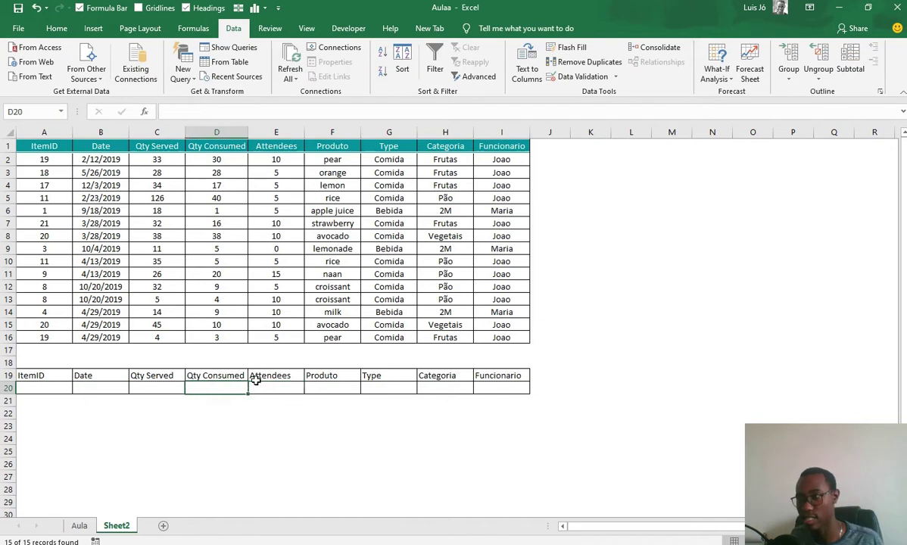
type("3")
left_click(294, 397)
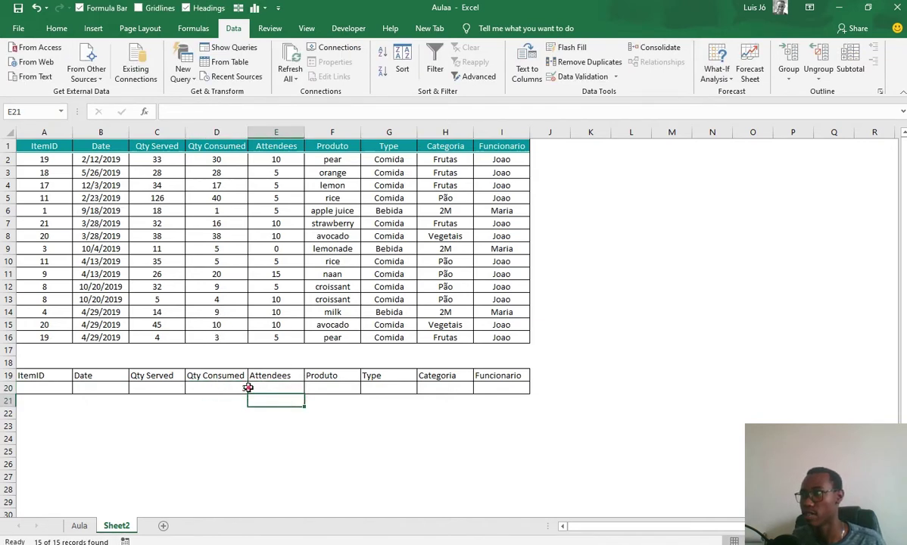
left_click(276, 387)
left_click(484, 79)
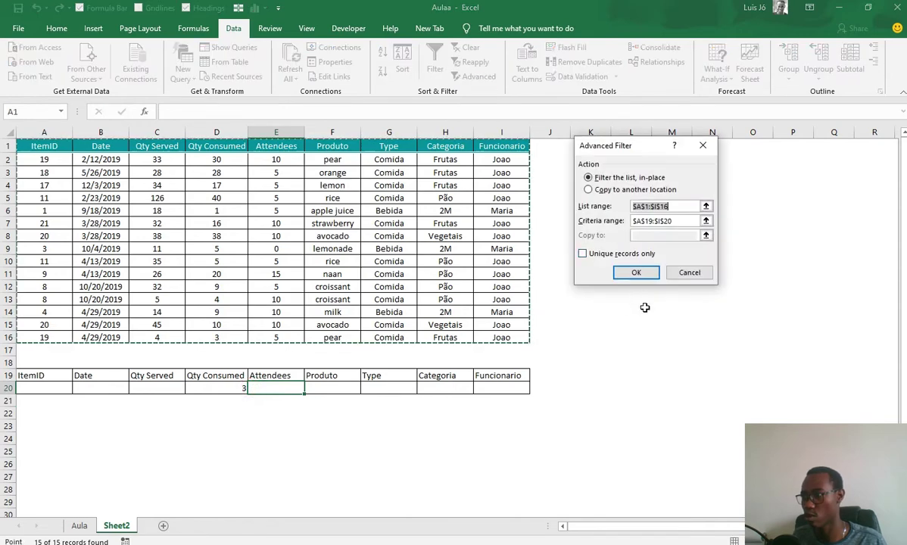
left_click(636, 273)
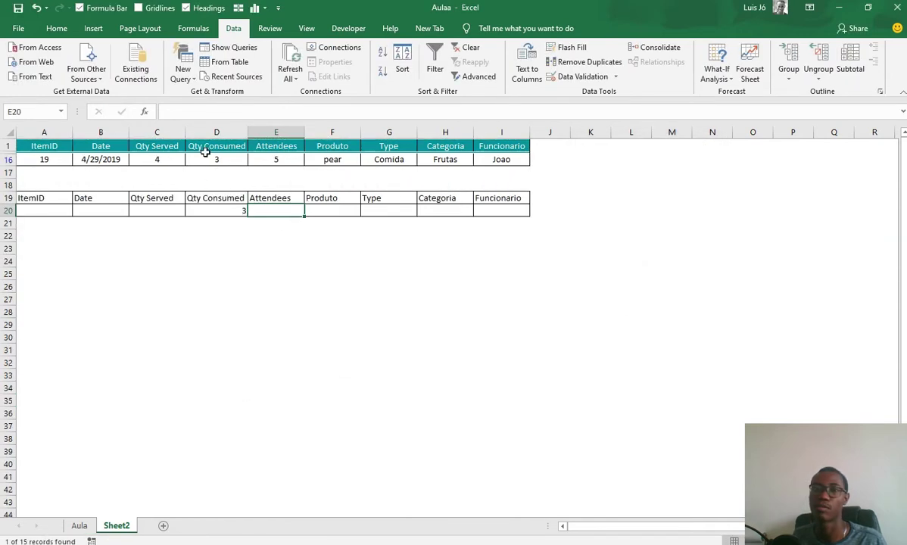
left_click(205, 156)
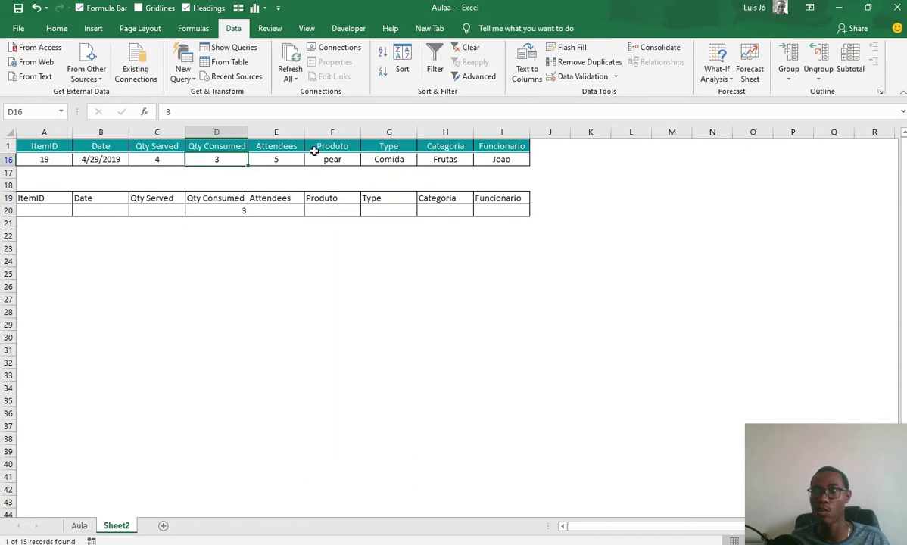
- Clear the Qty Consumed criterion in D20 and rerun the Advanced Filter with the same ranges
left_click(239, 209)
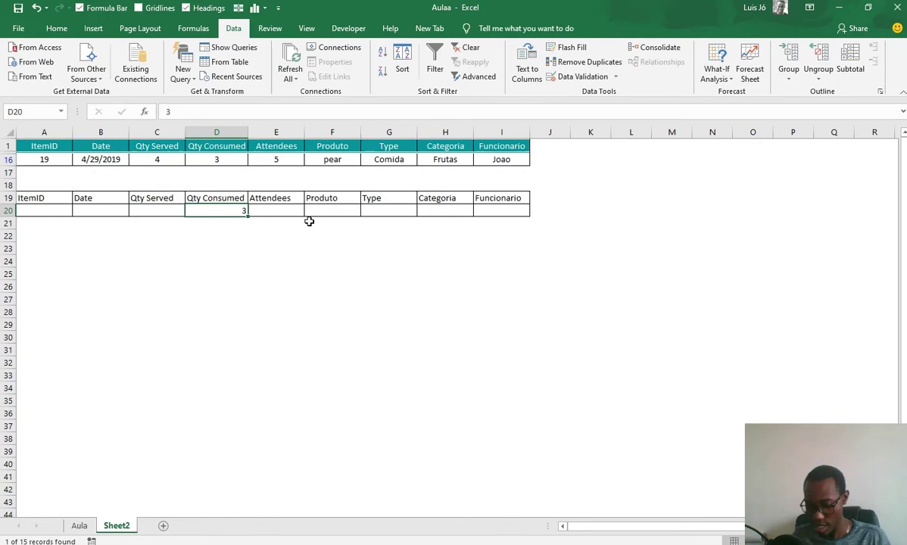
key("Delete")
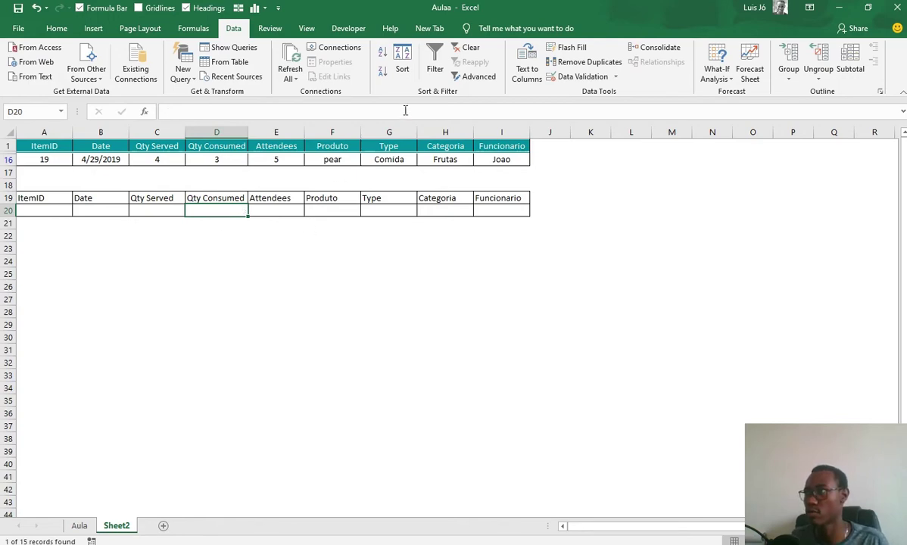
left_click(485, 77)
left_click(624, 272)
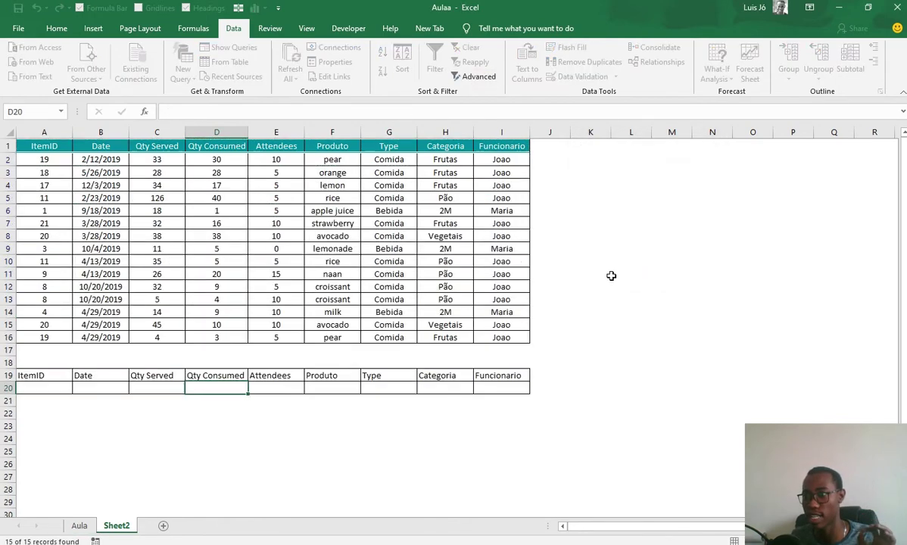
- Enter the female employee's first name as the Funcionario criterion in I20 and apply the Advanced Filter in place
left_click(35, 388)
left_click_drag(159, 389, 483, 384)
left_click(458, 387)
left_click(493, 388)
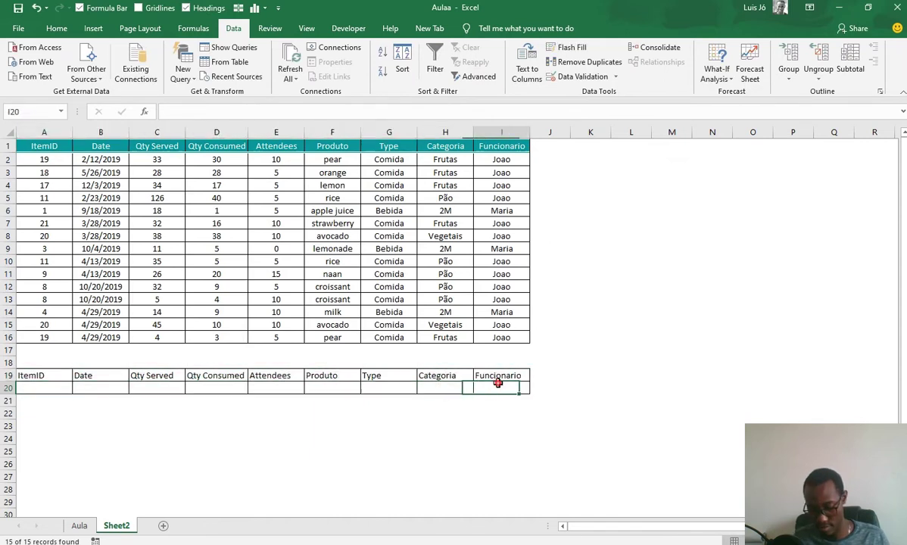
type("Ma")
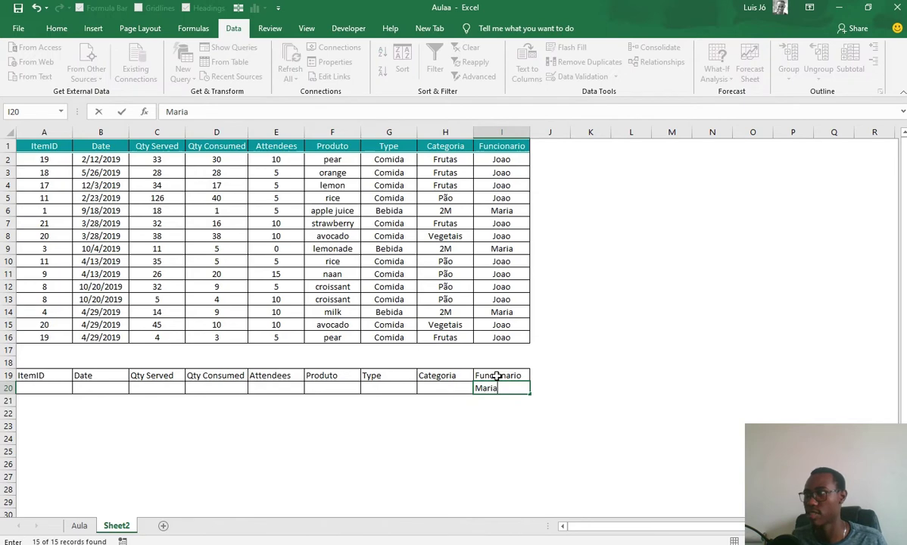
type("ria")
key("Return")
left_click(443, 376)
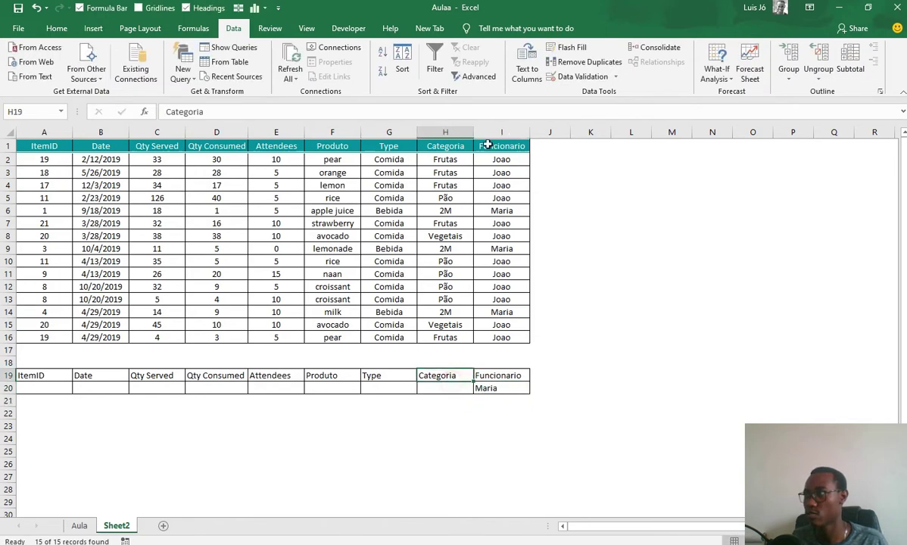
left_click(468, 75)
left_click(639, 273)
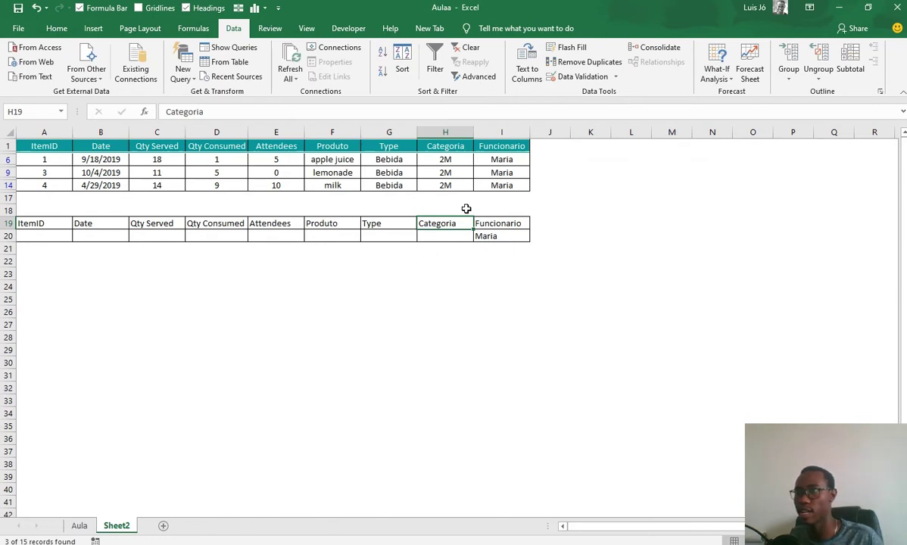
- Add 11 as the Qty Served criterion in C20 and reapply the Advanced Filter in place
left_click(157, 173)
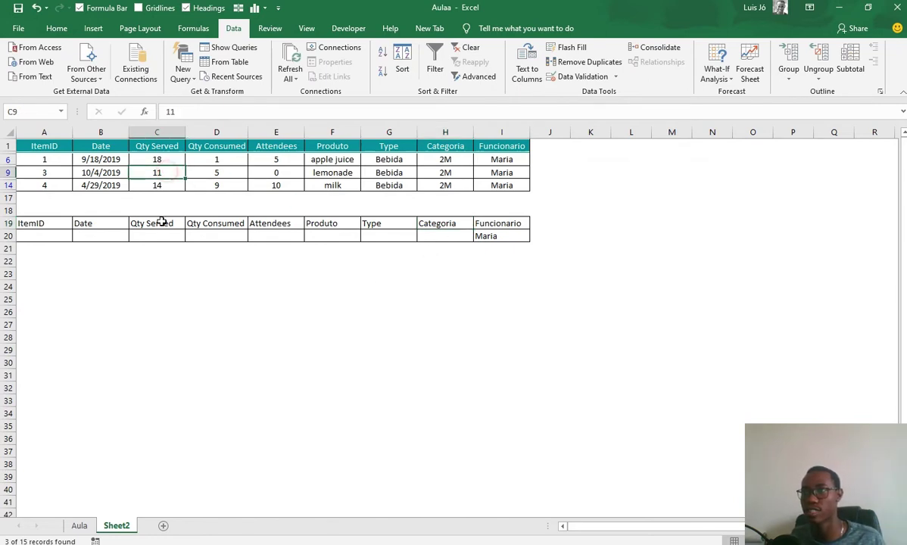
left_click(156, 235)
key("Return")
left_click(349, 223)
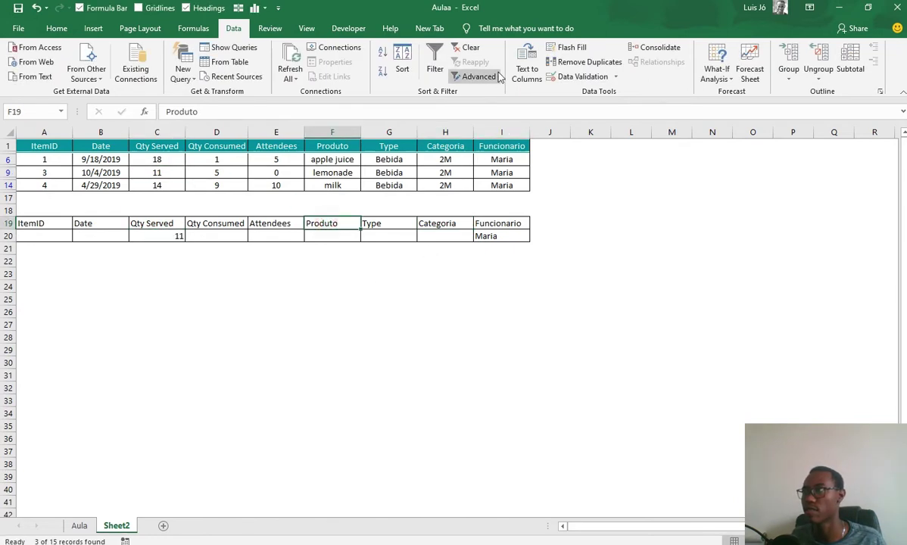
left_click(489, 84)
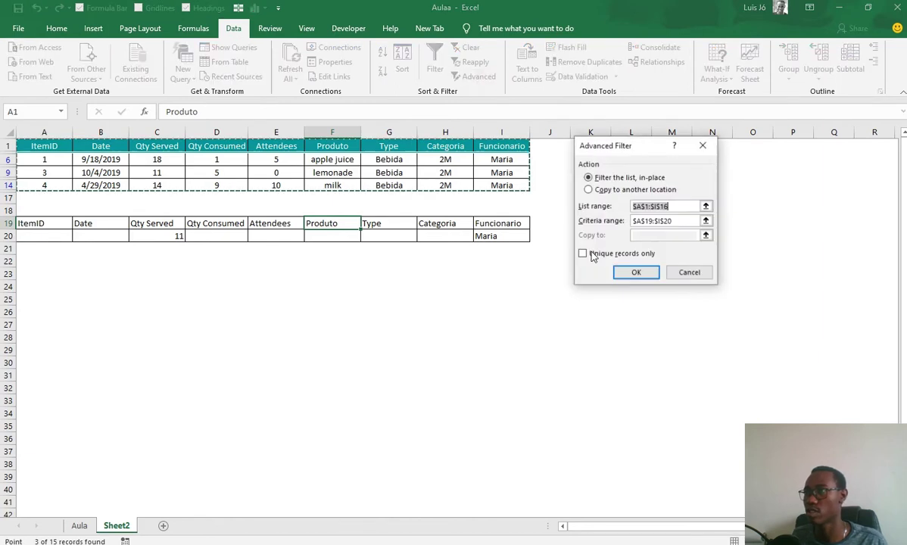
left_click(628, 271)
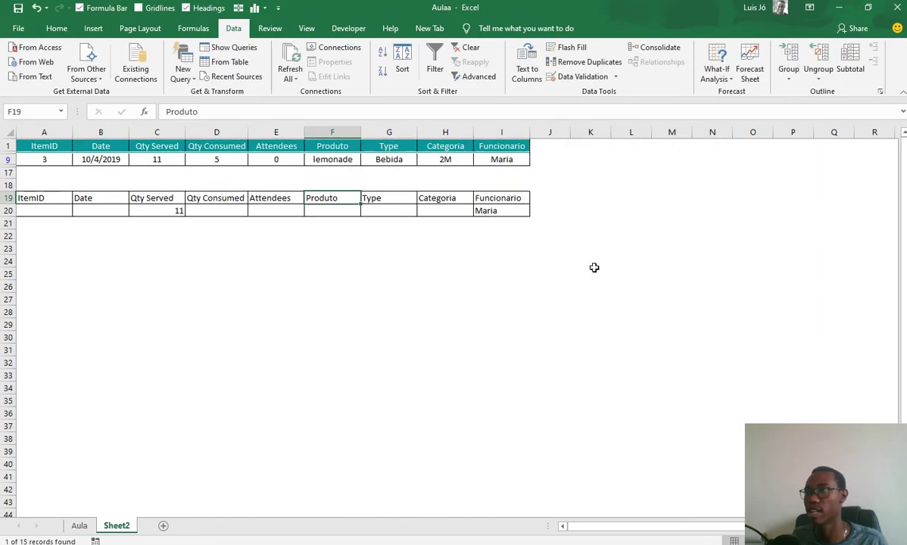
- Delete the Qty Served criterion in C20, rerun the Advanced Filter, and clear the filter from the table
left_click(159, 209)
key("Delete")
left_click(478, 79)
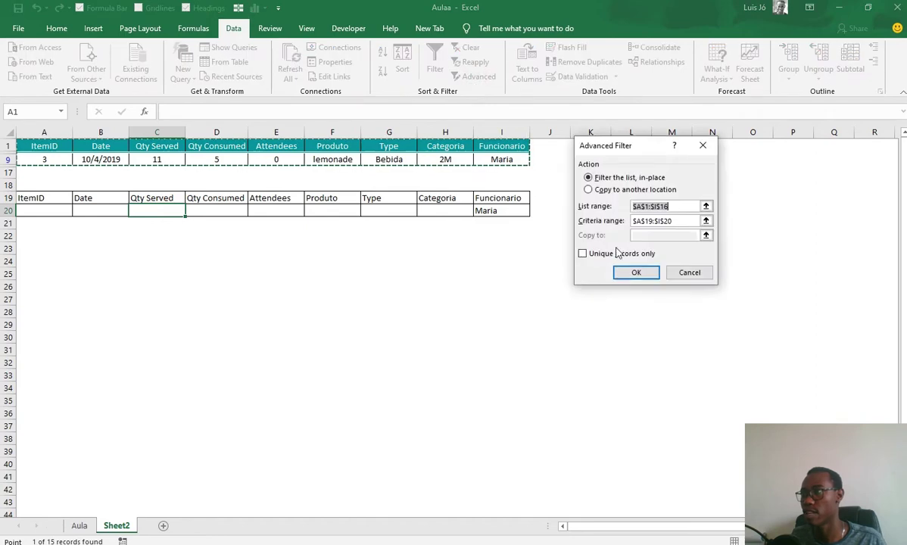
left_click(628, 269)
left_click(465, 48)
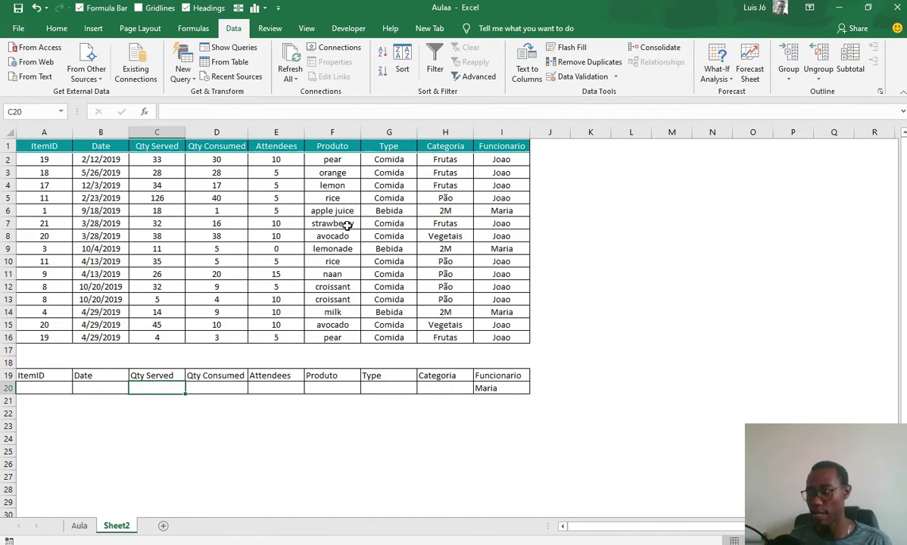
- Enter 3 as the Qty Consumed criterion in D20, alongside the employee name, and apply the Advanced Filter in place
left_click(492, 389)
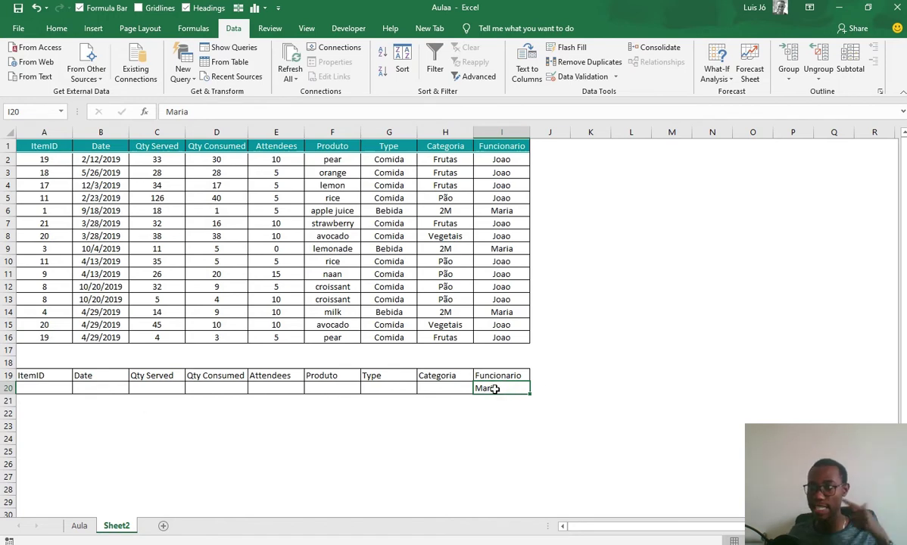
left_click(216, 396)
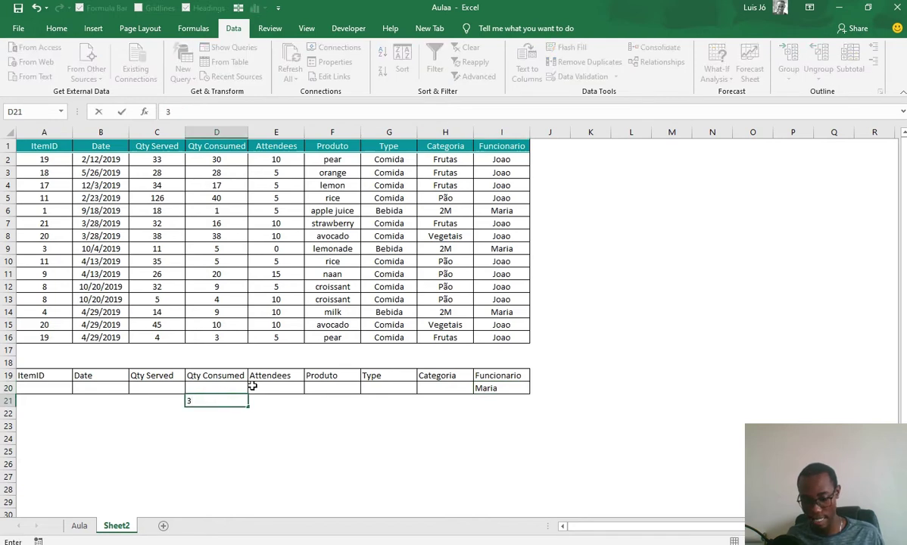
left_click(218, 388)
type("3")
left_click(550, 337)
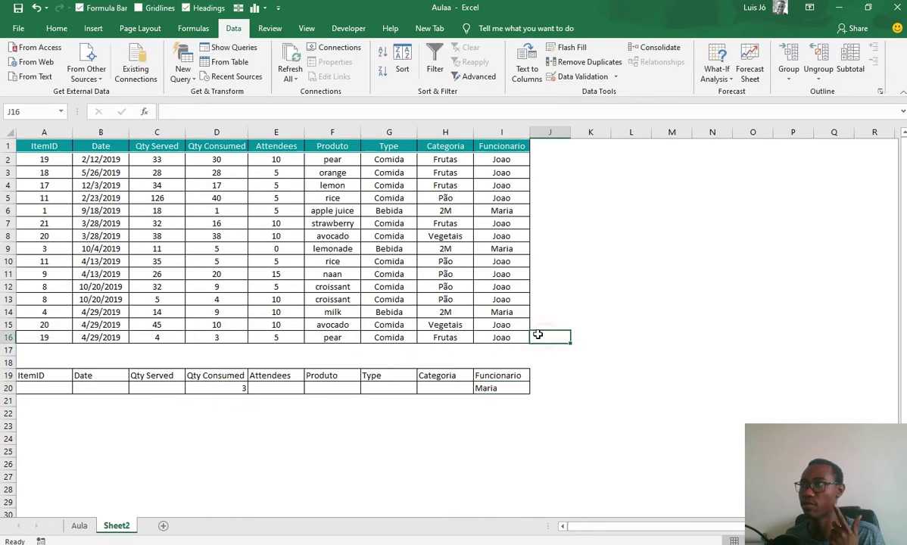
left_click(475, 76)
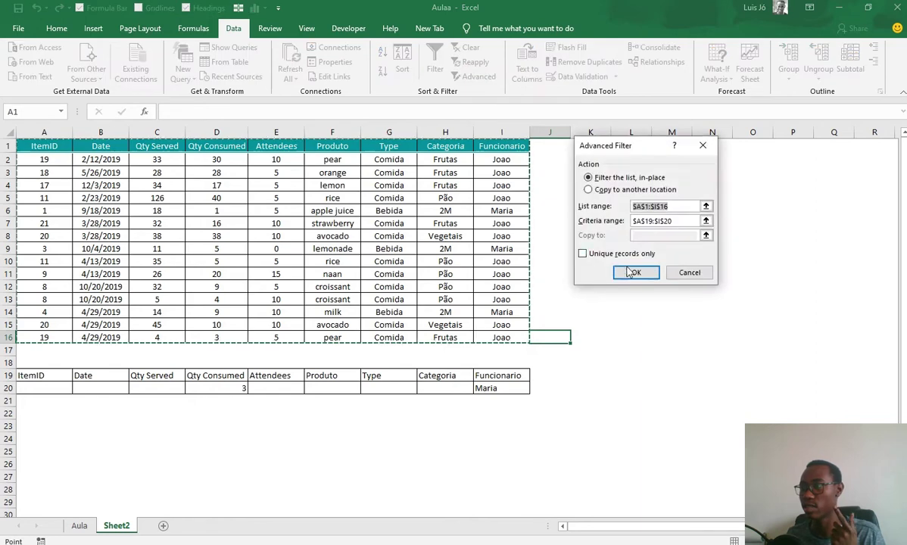
left_click(638, 273)
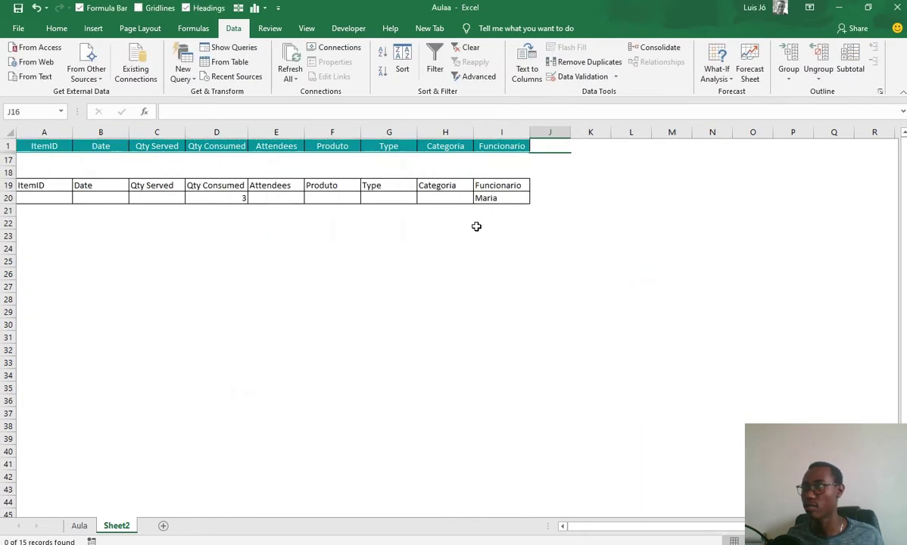
- Clear the filter from the table to show all its rows
left_click(485, 76)
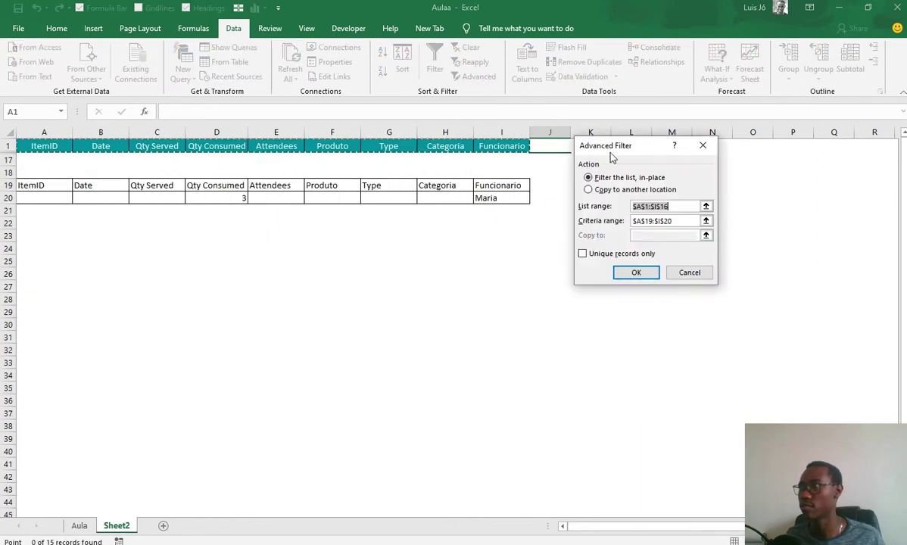
key("Escape")
left_click(465, 49)
left_click(480, 209)
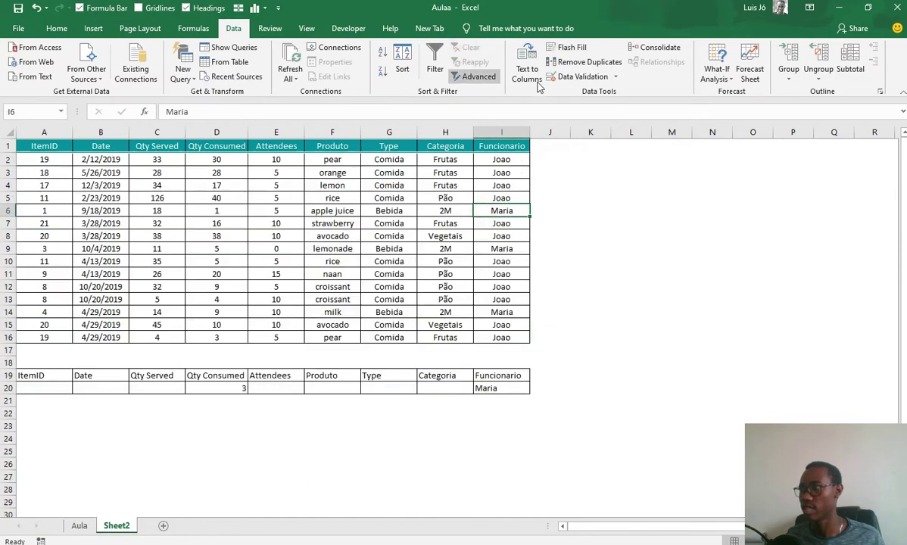
- Rerun the Advanced Filter in place, reselecting A19:I20 as the criteria range and A1:I16 as the list range
left_click(477, 77)
left_click(681, 221)
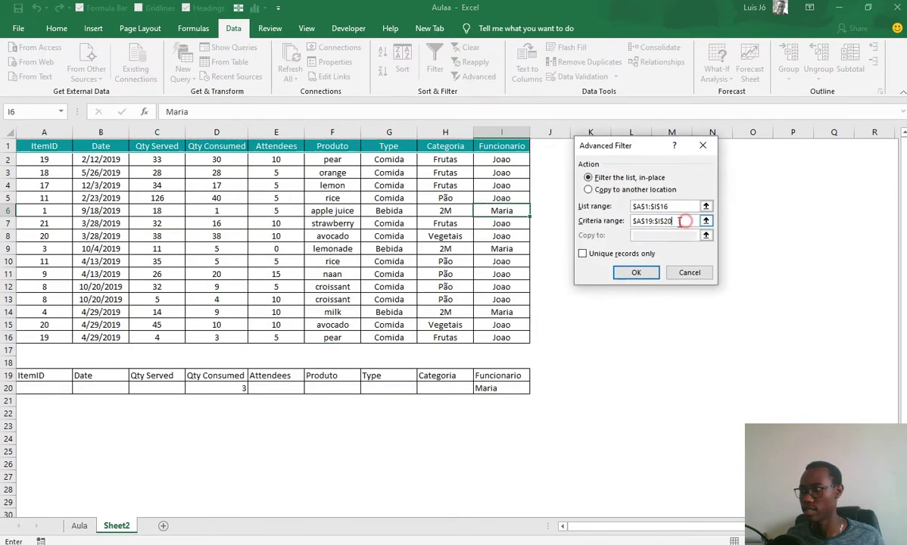
left_click_drag(681, 221, 574, 219)
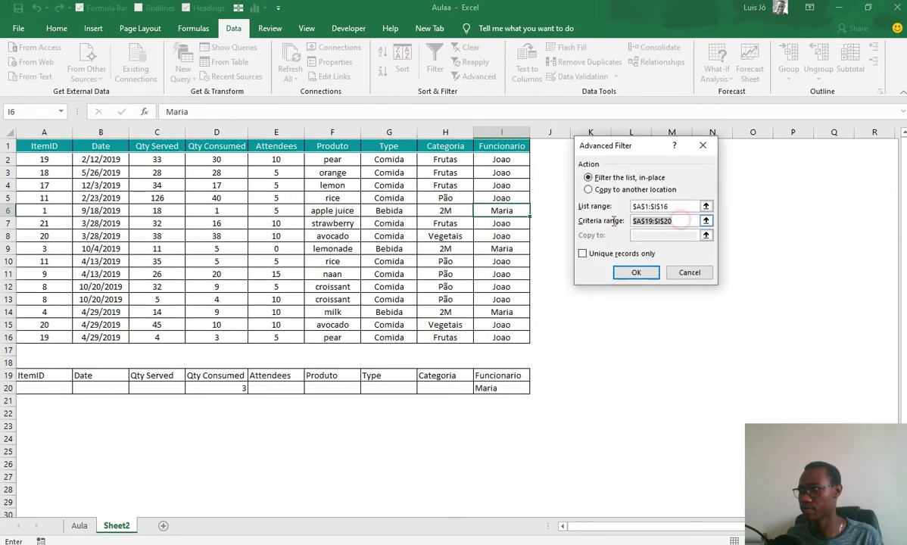
key("BackSpace")
left_click_drag(49, 376, 523, 388)
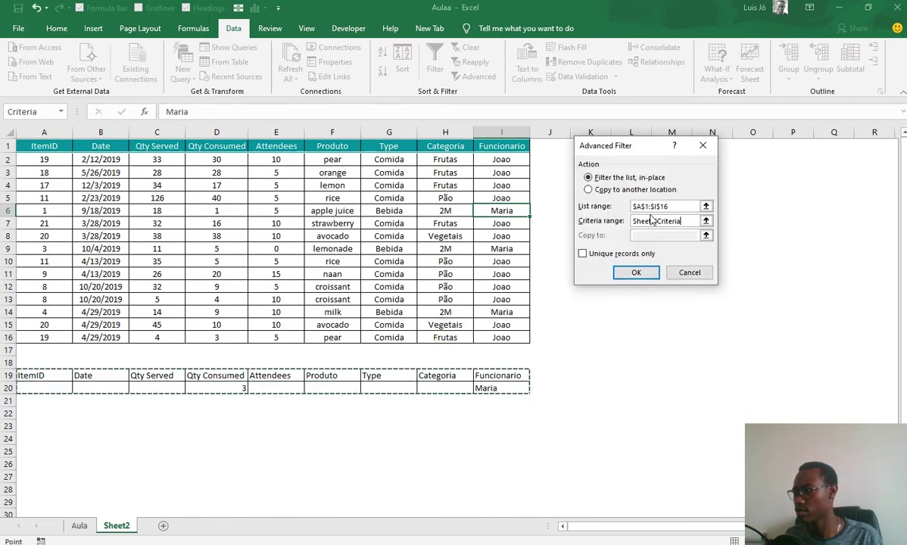
left_click_drag(669, 205, 635, 205)
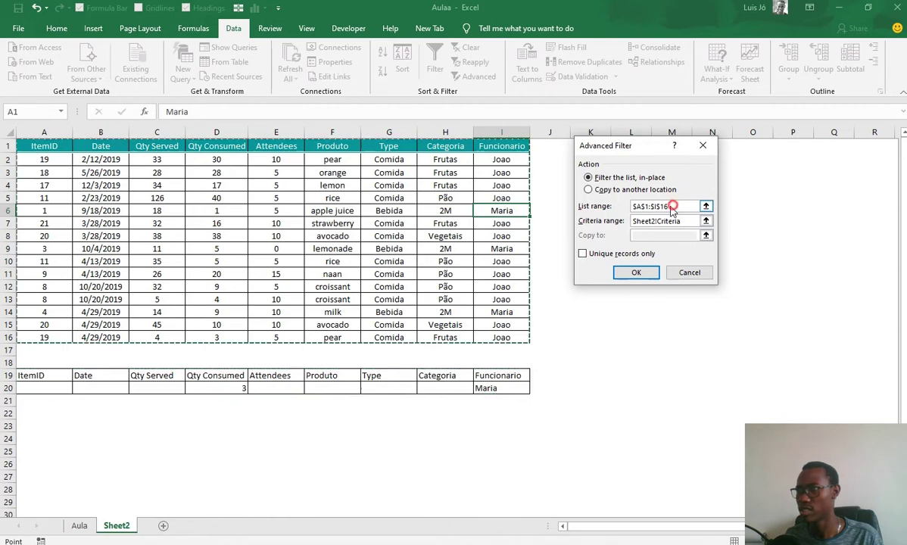
key("BackSpace")
left_click_drag(32, 145, 519, 339)
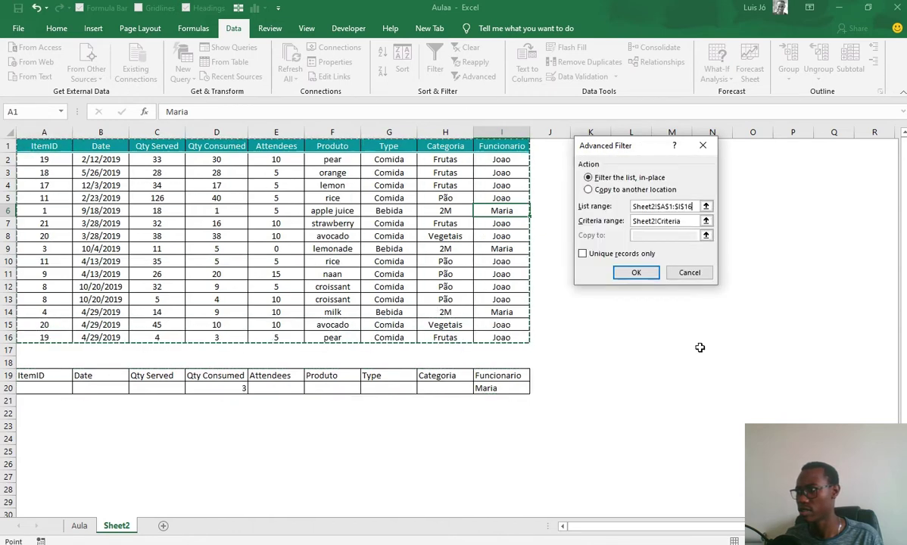
left_click(637, 272)
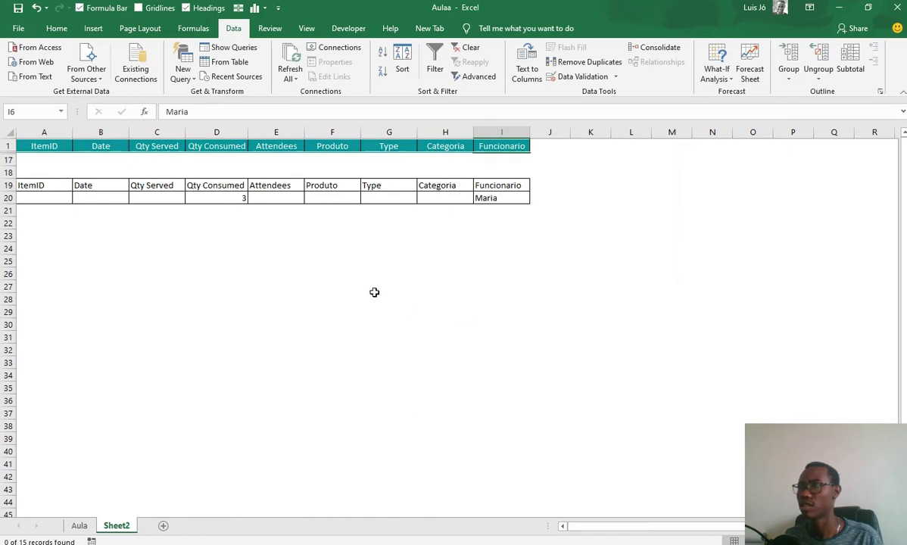
- Delete the Qty Consumed criterion in D20, rerun the Advanced Filter, and clear the filter from the table
left_click(213, 196)
key("Delete")
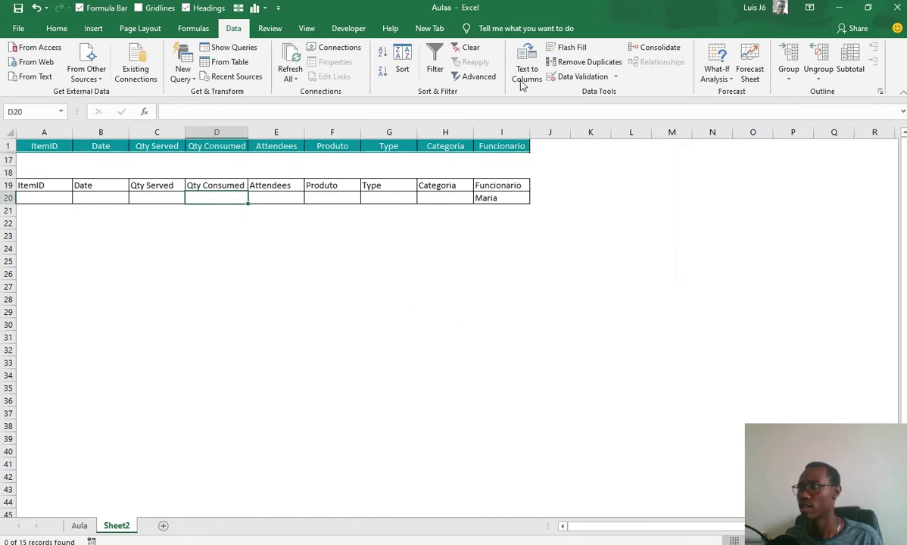
left_click(464, 77)
left_click(638, 271)
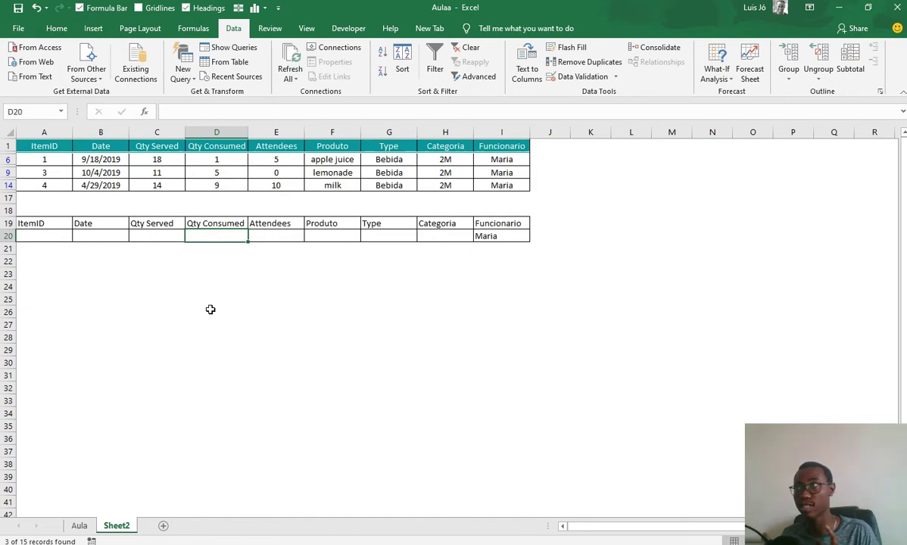
left_click(469, 47)
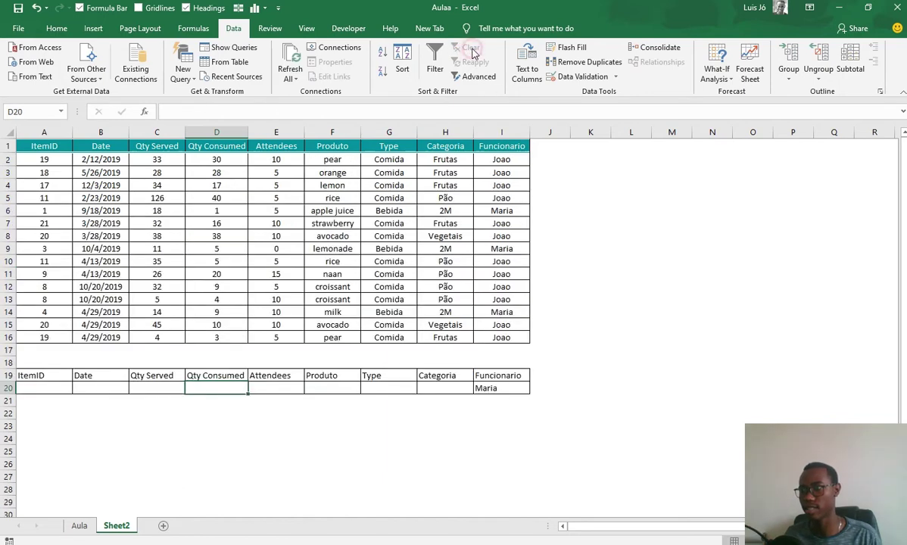
left_click(270, 377)
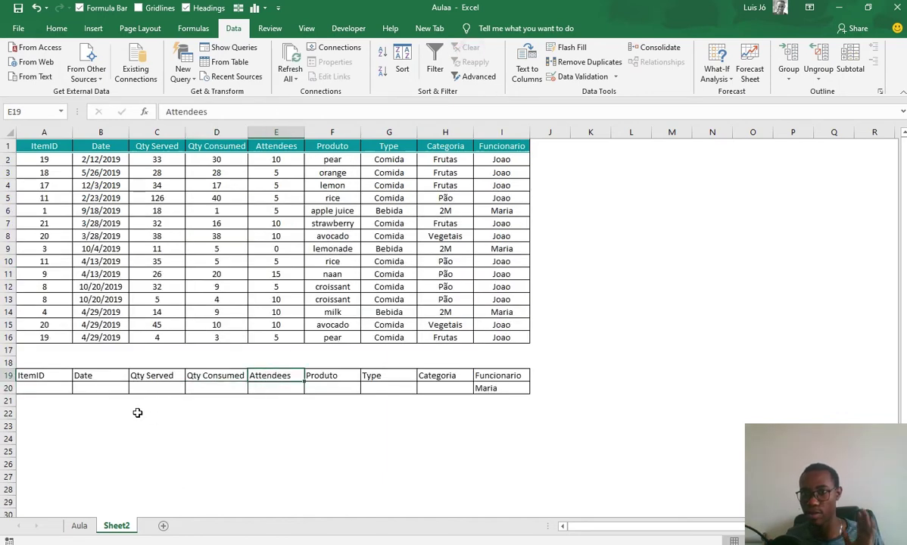
left_click(53, 387)
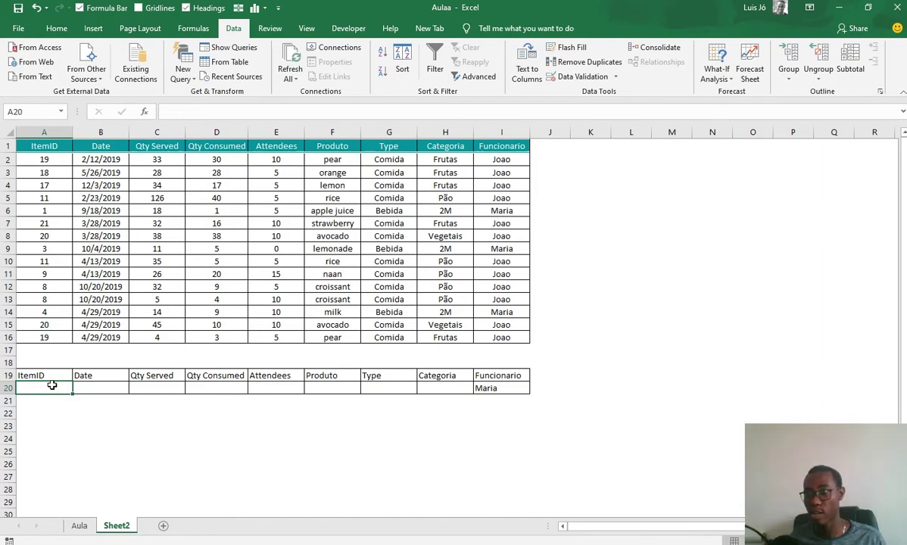
left_click_drag(51, 386, 487, 383)
left_click(488, 387)
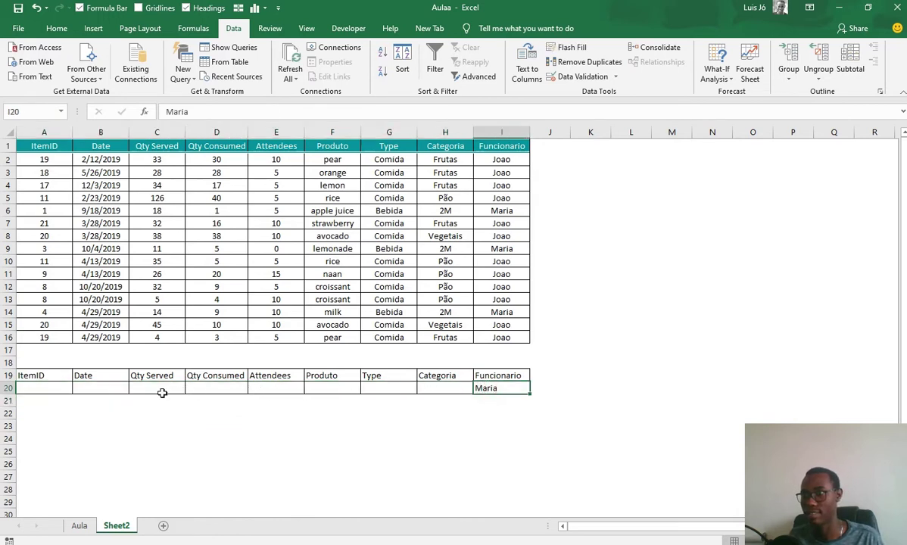
- Try 8 and 4 as the ItemID criterion in A20, and delete the entry
left_click(43, 387)
type("8")
key("Tab")
key("Tab")
key("Tab")
key("Tab")
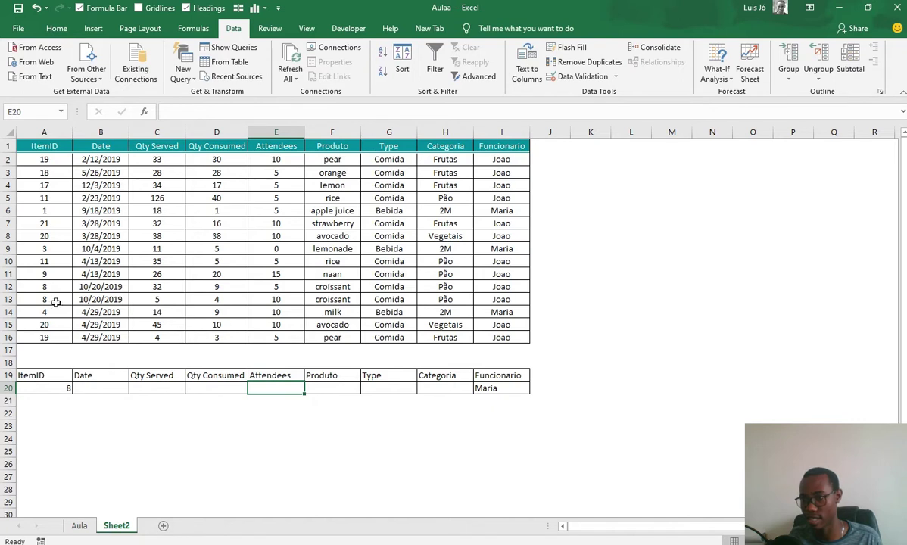
left_click(67, 387)
type("4")
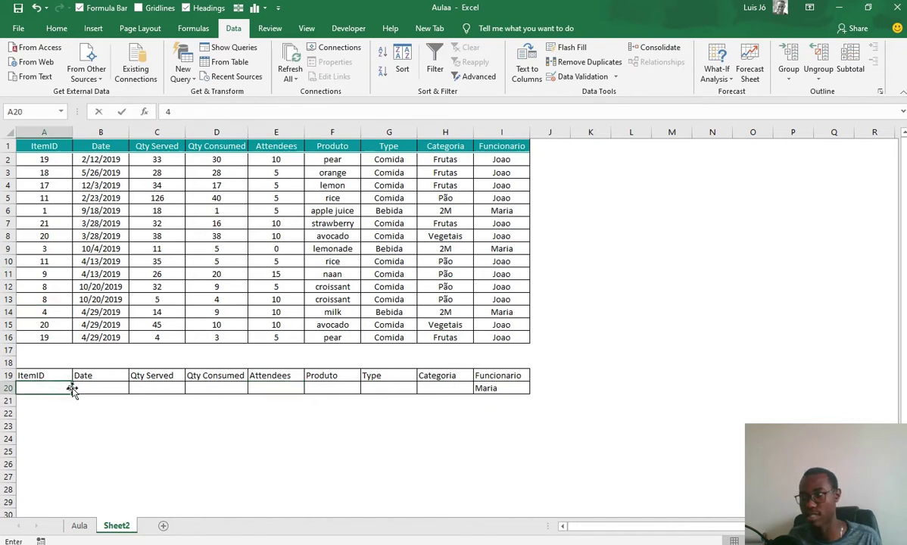
left_click(162, 387)
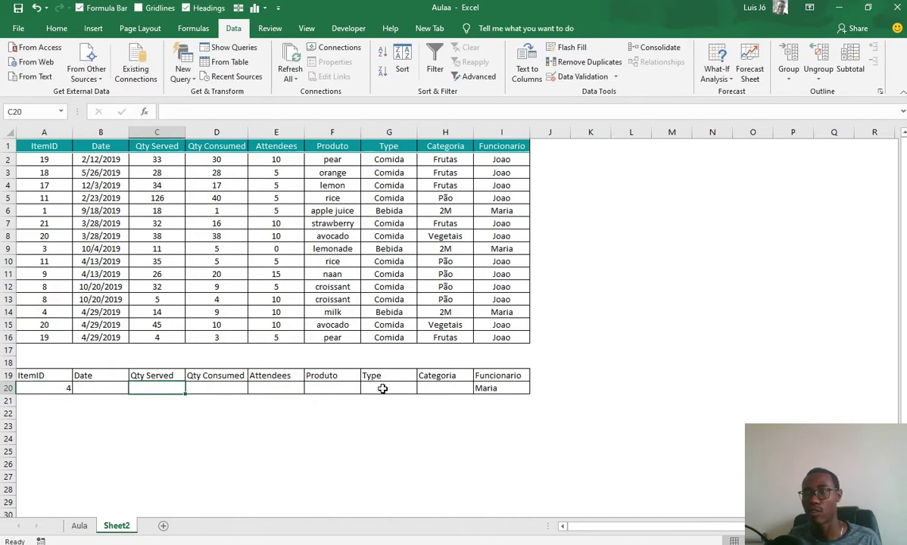
left_click(66, 386)
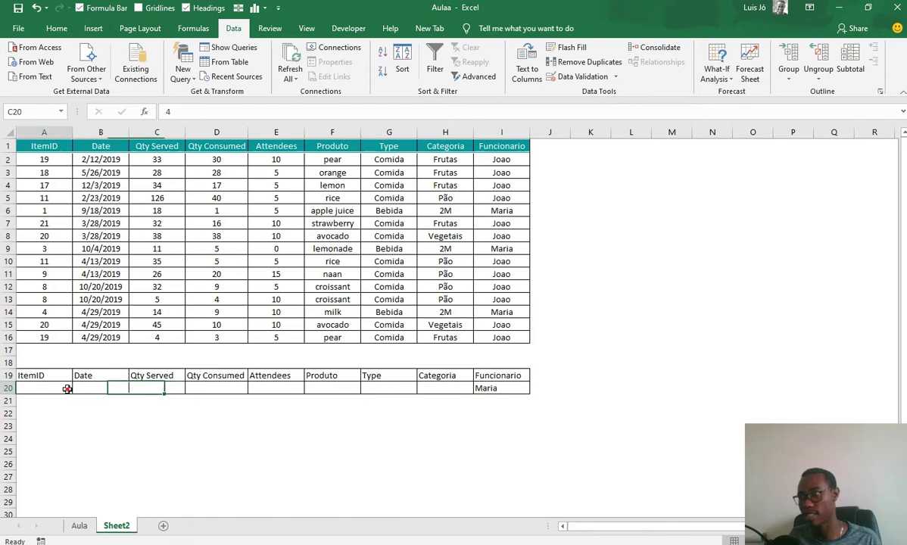
key("Delete")
left_click(568, 285)
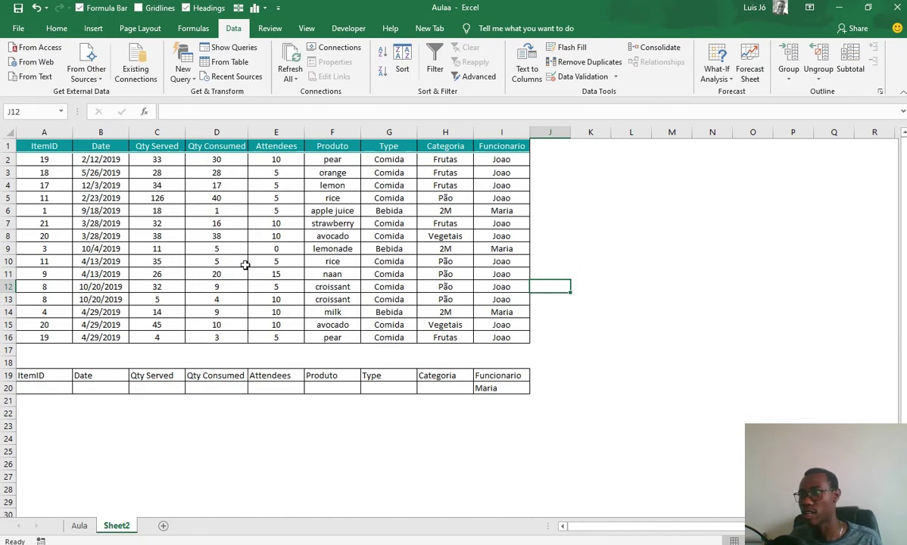
- Copy the criteria row A20:I20 into row 21 to add a second criteria row
left_click(214, 209)
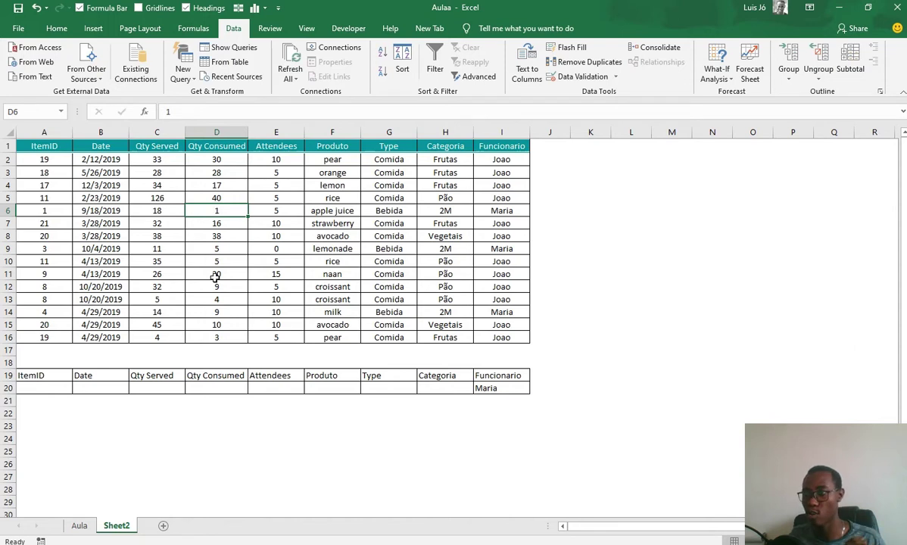
left_click_drag(49, 388, 487, 388)
key("ctrl+c")
left_click(36, 400)
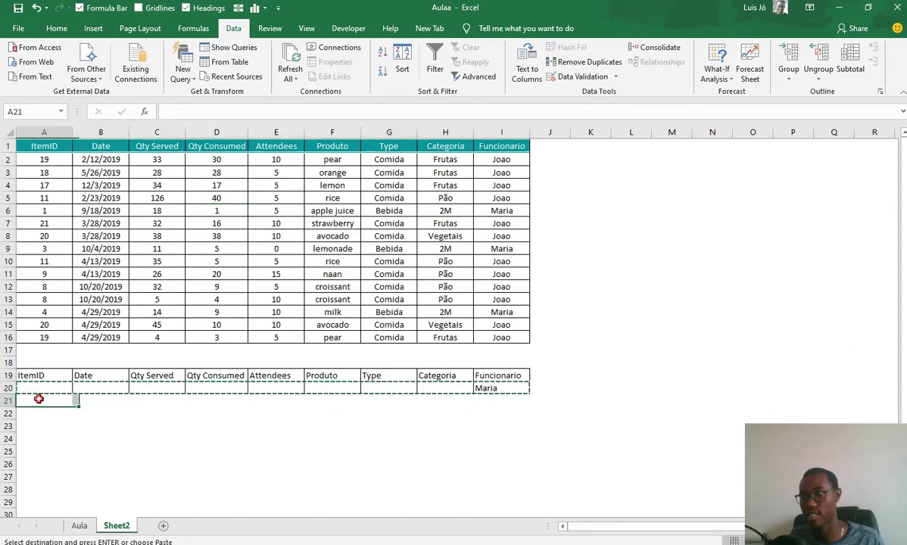
key("ctrl+v")
key("Escape")
- Apply the Advanced Filter in place with list range A1:I16 and the extended criteria range A19:I21
left_click(161, 211)
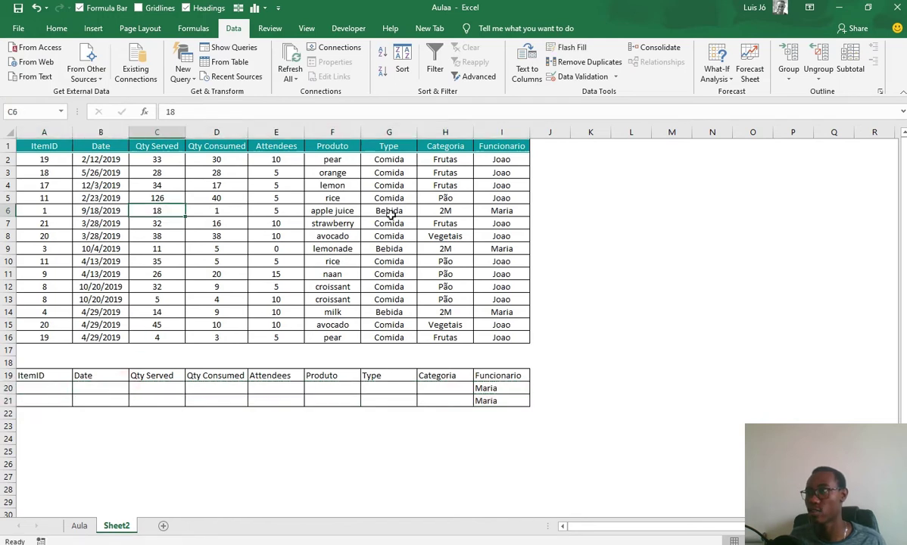
left_click(446, 173)
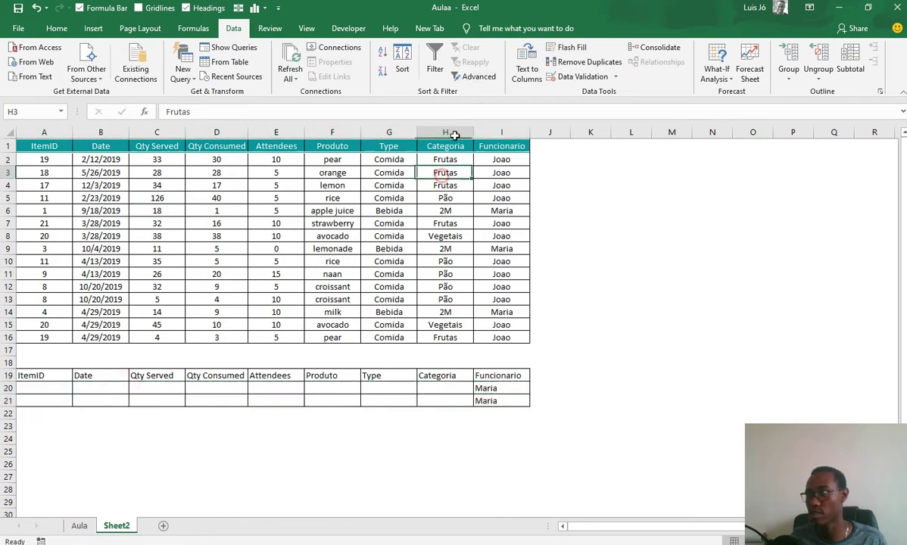
left_click(455, 76)
left_click_drag(636, 152, 685, 149)
key("Tab")
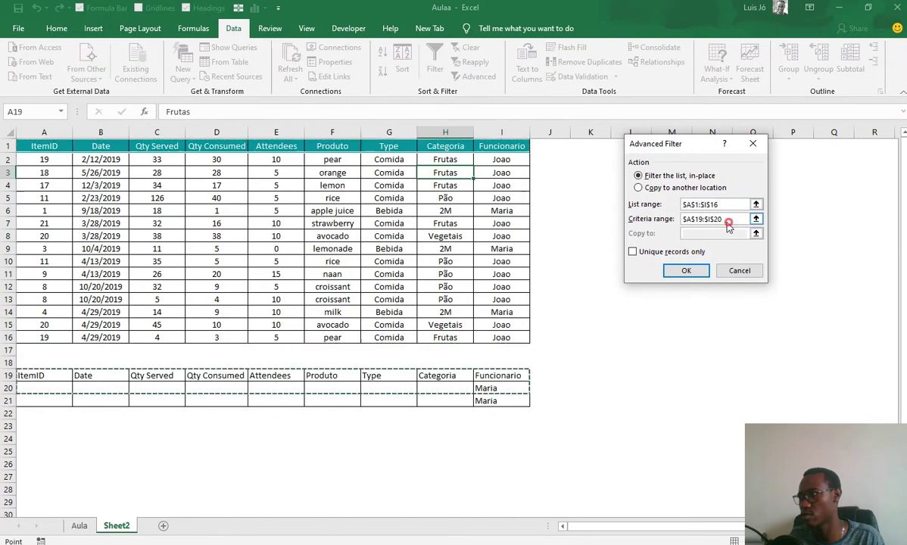
key("BackSpace")
left_click_drag(730, 205, 610, 197)
key("BackSpace")
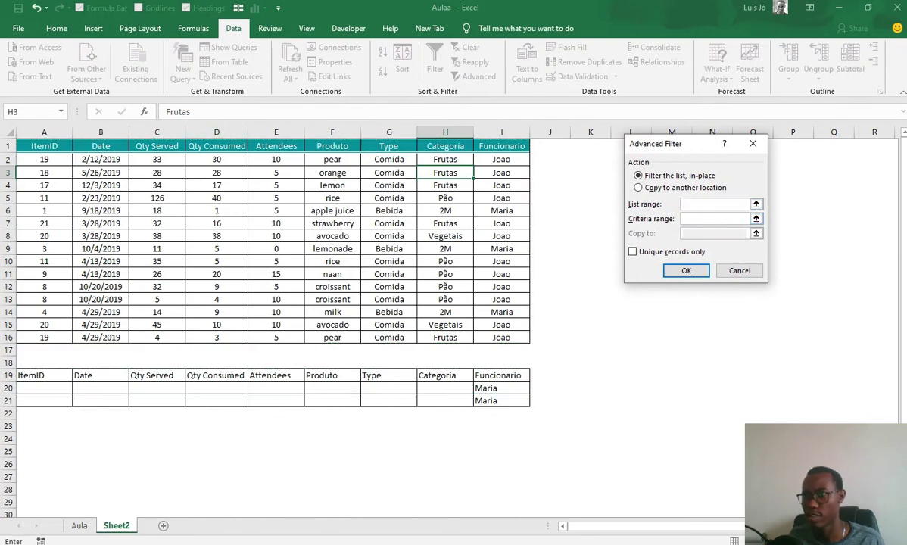
left_click_drag(47, 144, 506, 340)
left_click(704, 219)
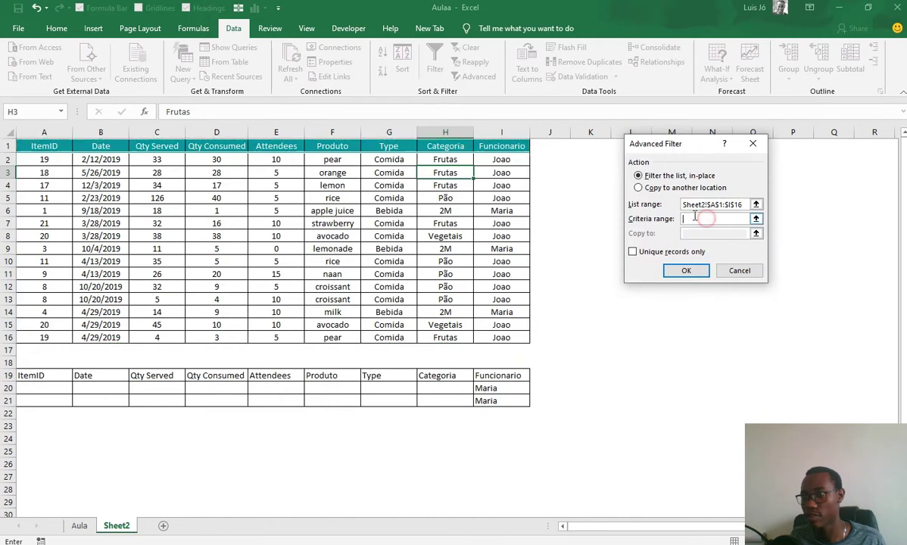
left_click_drag(61, 373, 502, 404)
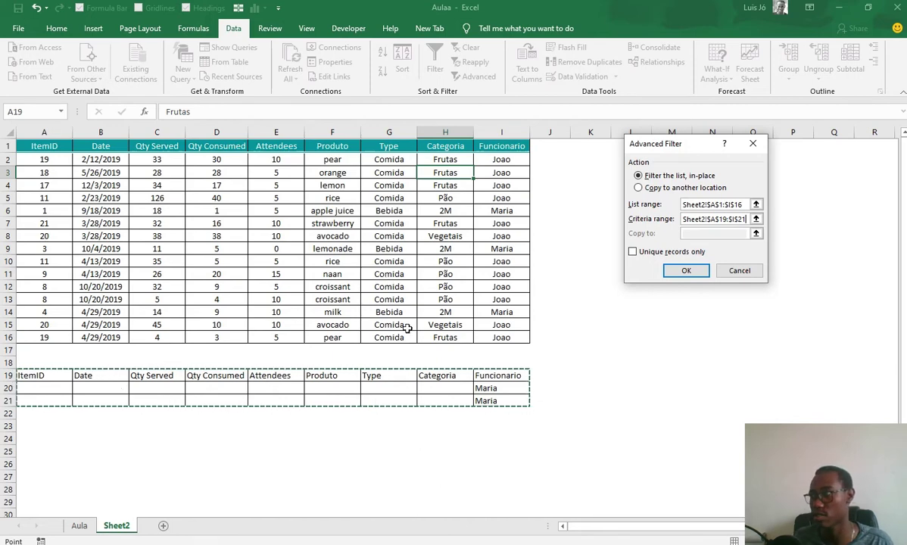
left_click(674, 272)
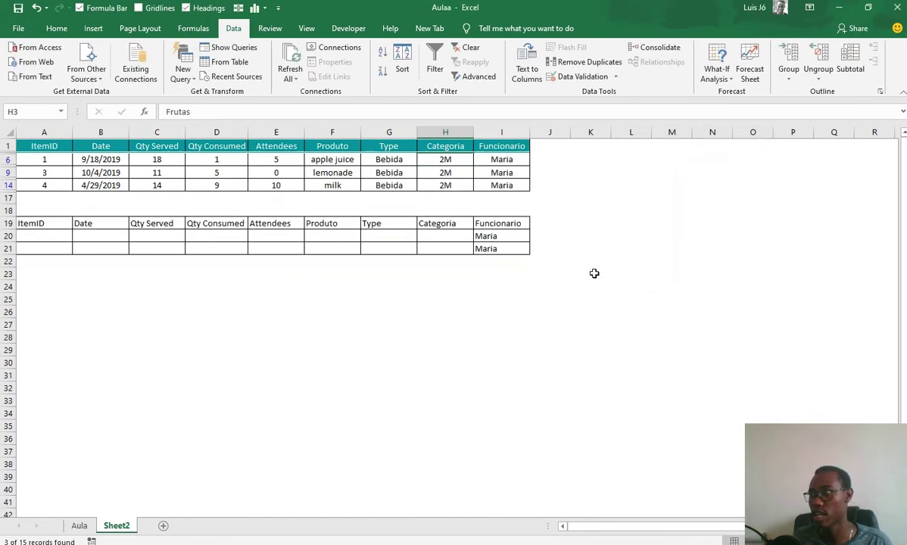
- Delete the duplicated Funcionario criterion from the second criteria row in I21
left_click(509, 249)
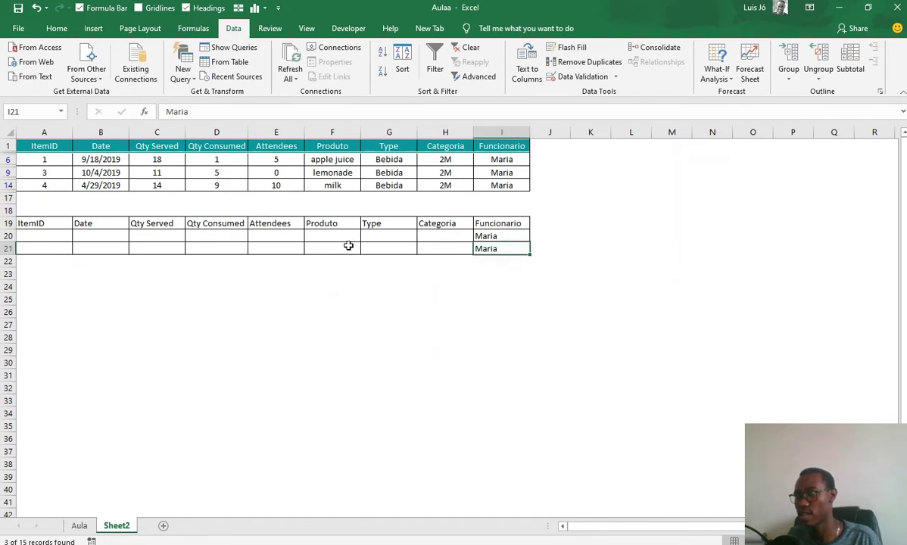
key("Delete")
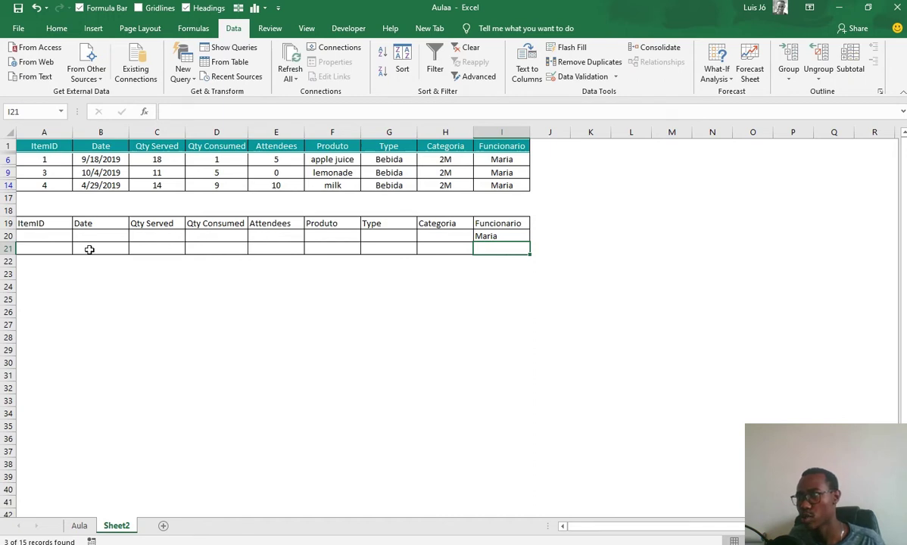
- Set the Funcionario criterion in I20 to the employee assigned to the Comida items and copy it into I21
left_click(511, 236)
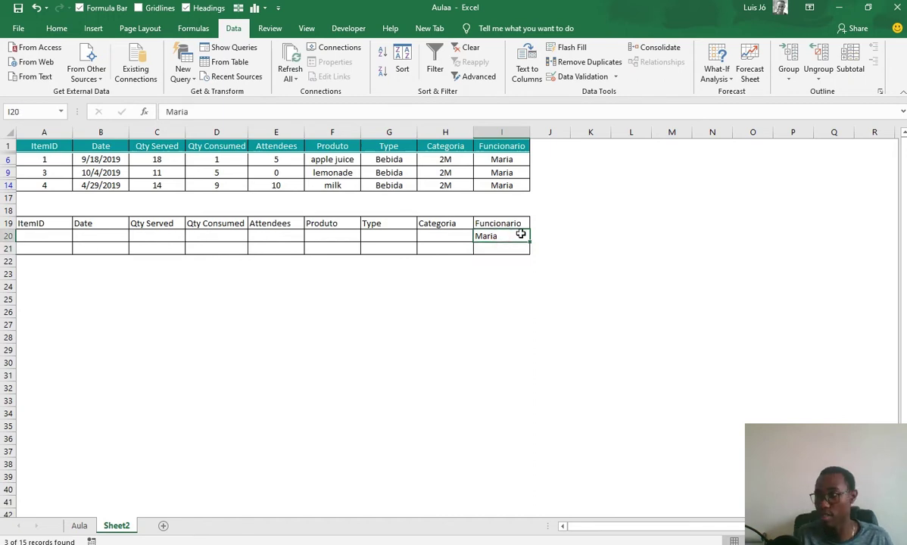
type("Joao")
key("Return")
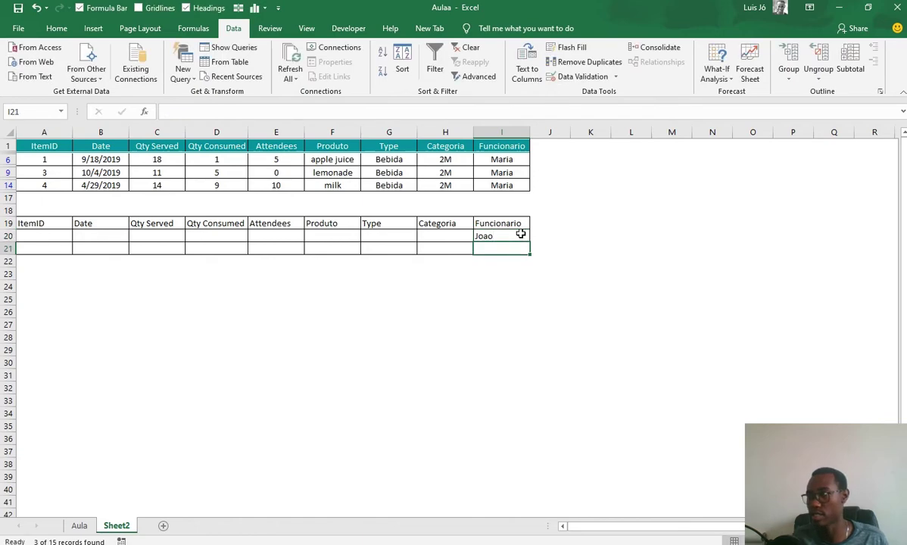
left_click(521, 235)
key("ctrl+c")
key("Down")
key("Return")
- Apply the Advanced Filter in place to the table using the two matching Funcionario criteria in A19:I21
left_click(480, 157)
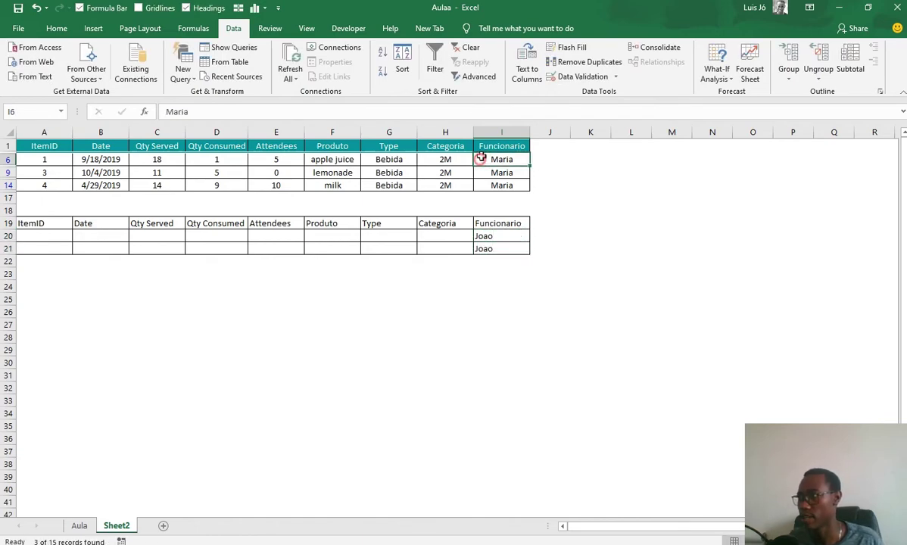
left_click(470, 76)
left_click(643, 255)
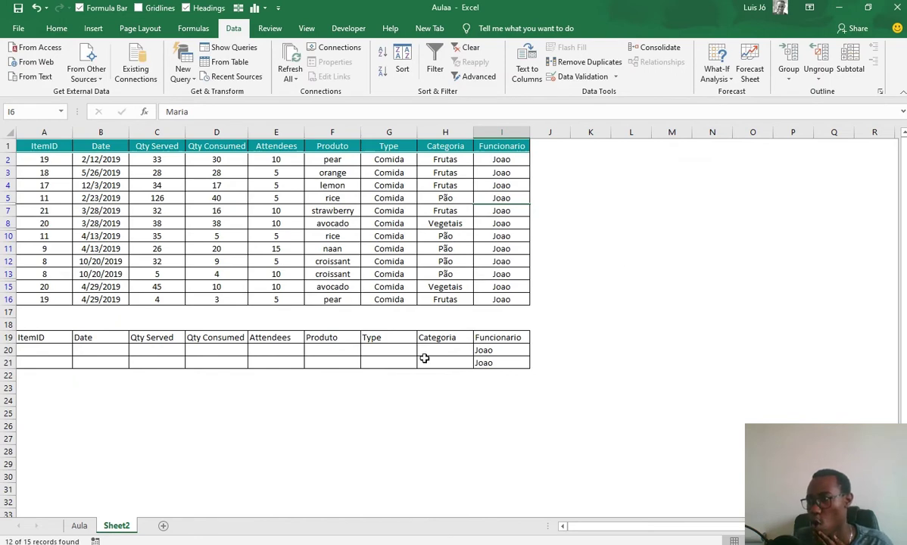
- Delete the Funcionario criterion in I21 and enter Bebida as the Type criterion in G21
left_click(464, 358)
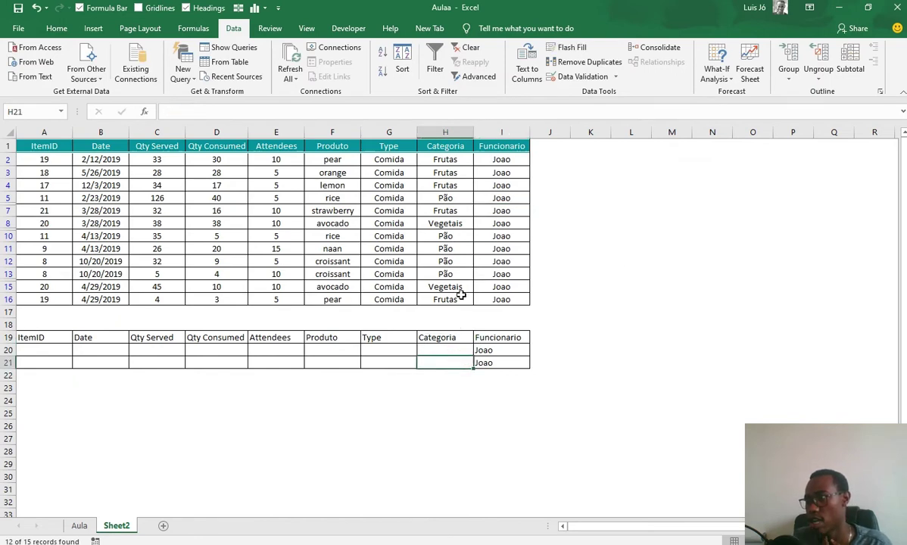
left_click(486, 363)
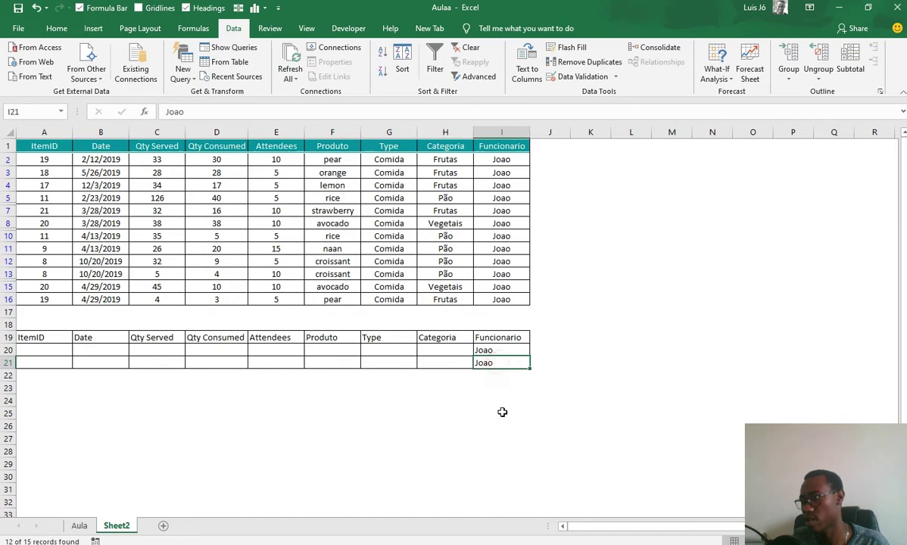
key("Delete")
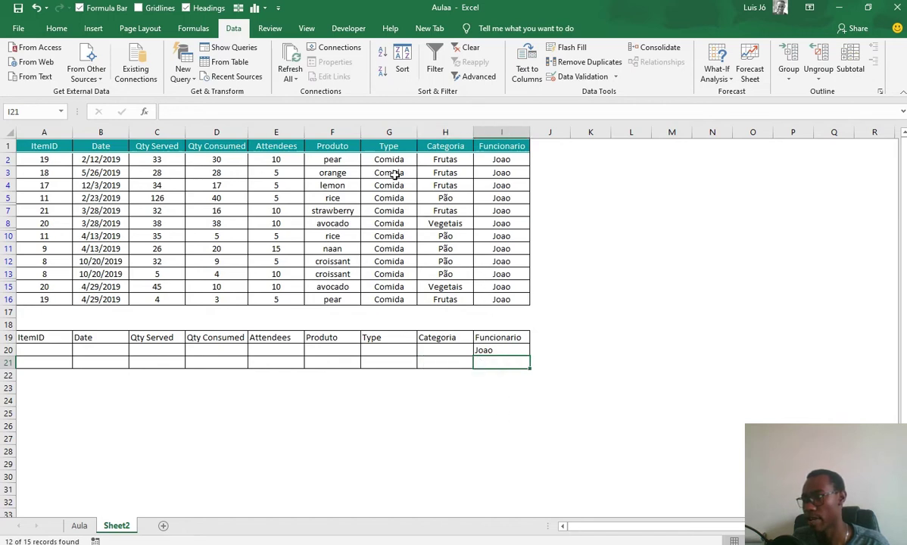
left_click(390, 361)
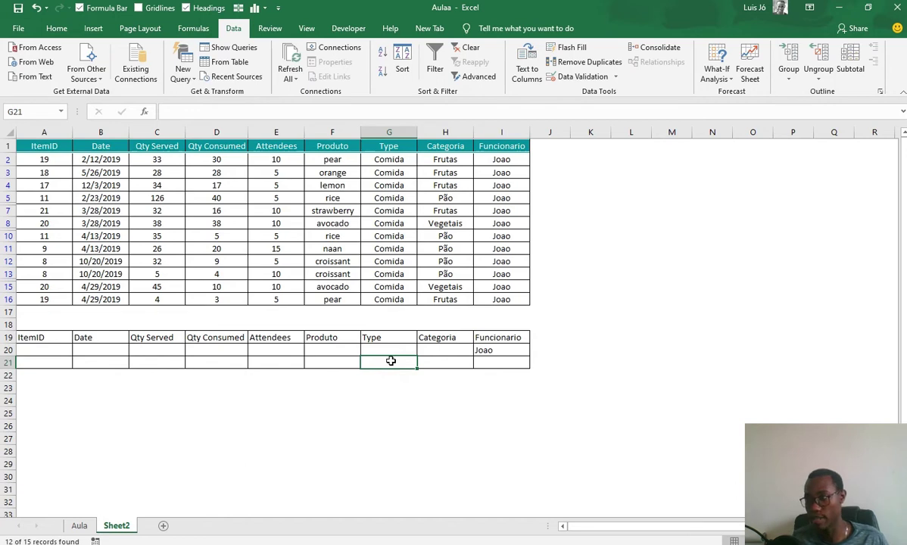
type("Bebo")
key("BackSpace")
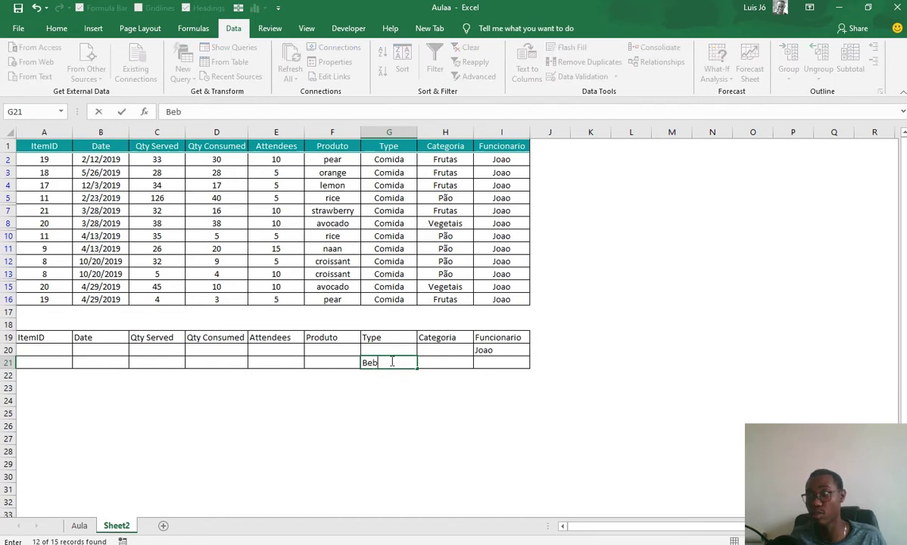
type("ida")
key("Return")
- Apply the Advanced Filter in place with list range A1:I16 and the either-or criteria in A19:I21
left_click(401, 351)
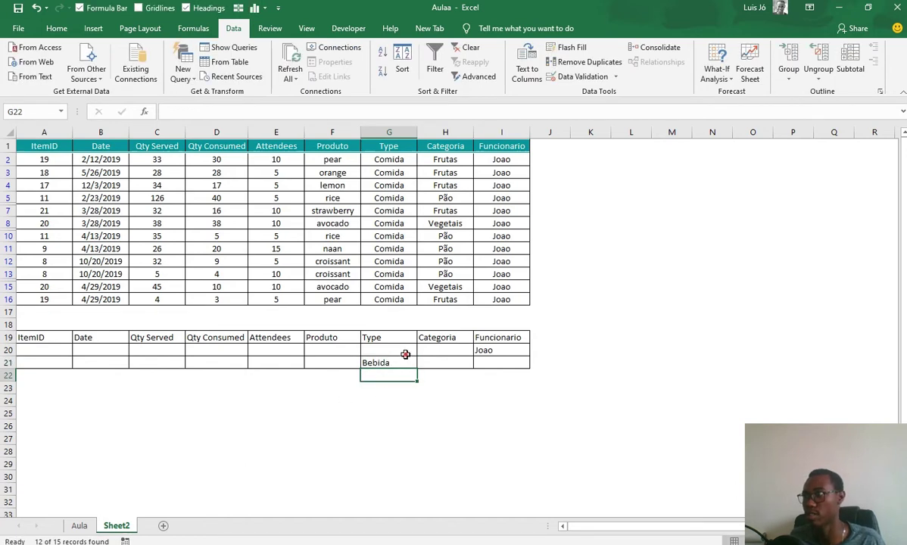
left_click(489, 82)
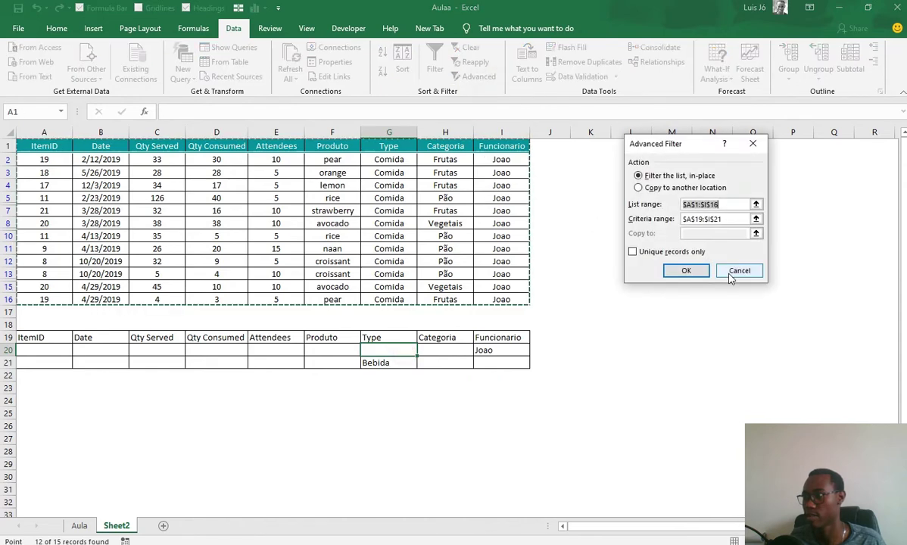
left_click(694, 270)
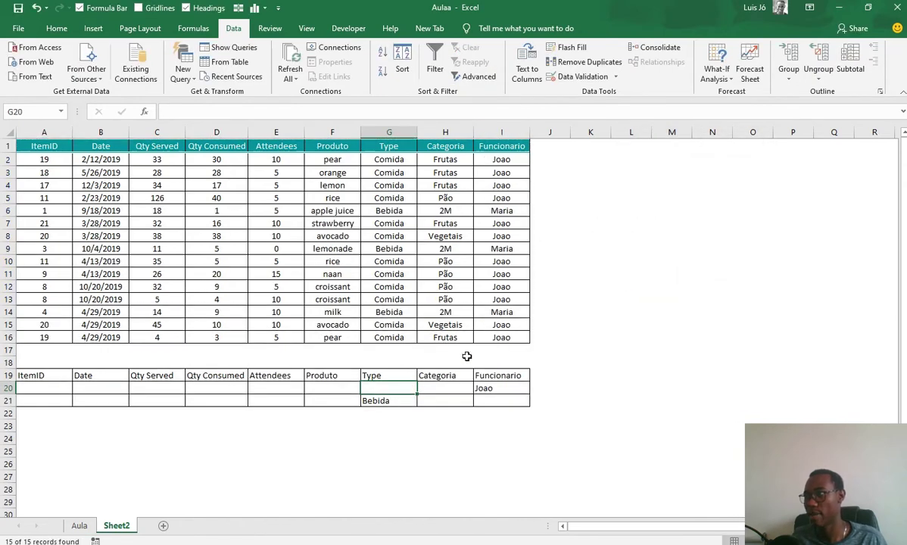
- Delete Bebida from G21 and enter it in G20, on the same criteria row as the Funcionario value
left_click(409, 400)
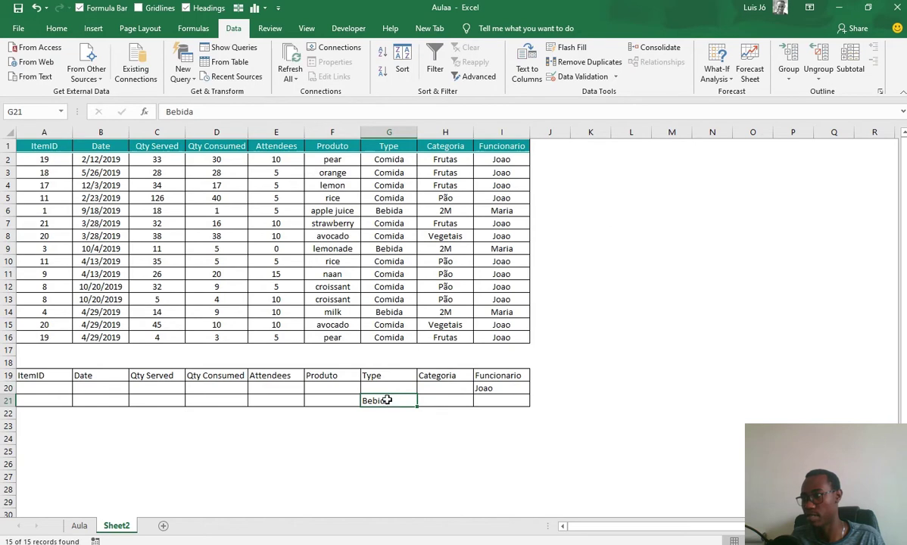
key("Delete")
left_click(387, 389)
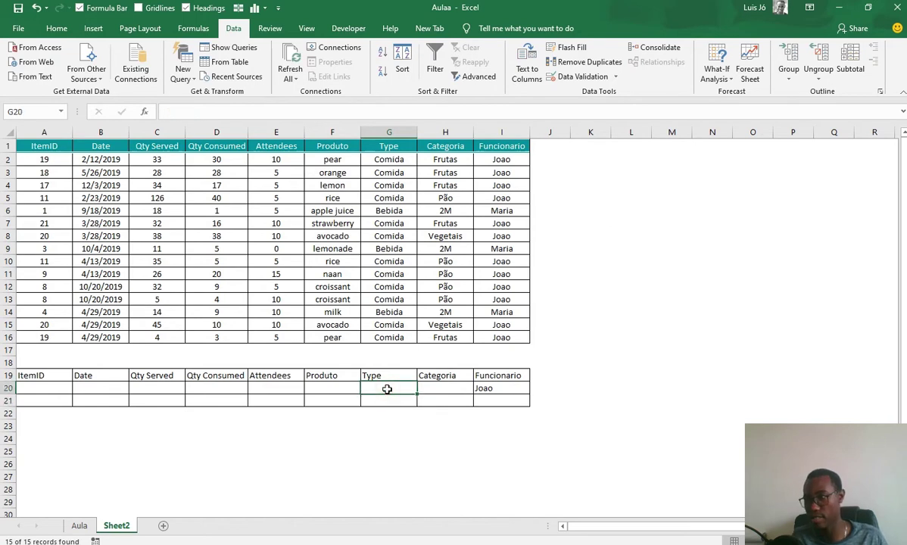
type("b")
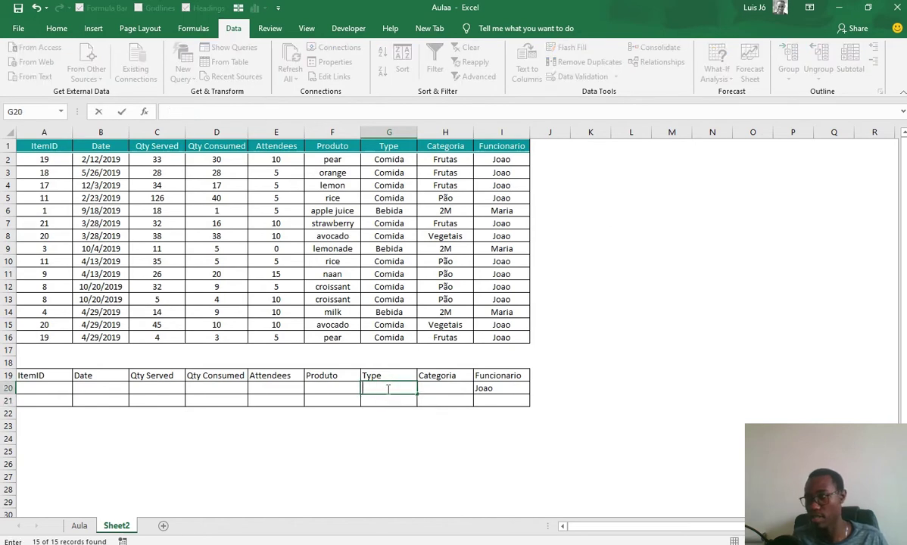
type("Bebida")
left_click(387, 375)
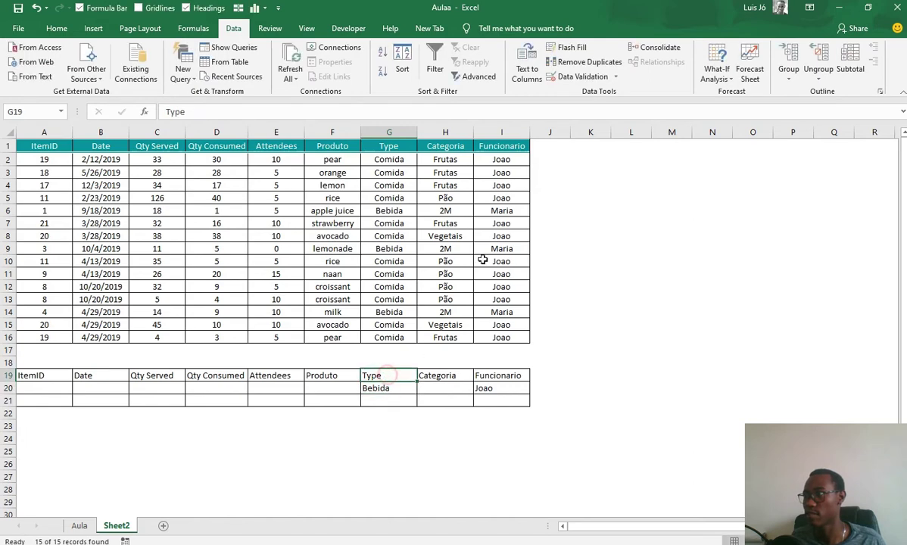
- Apply the Advanced Filter in place with the criteria range reduced to A19:I20
left_click(468, 77)
left_click(678, 271)
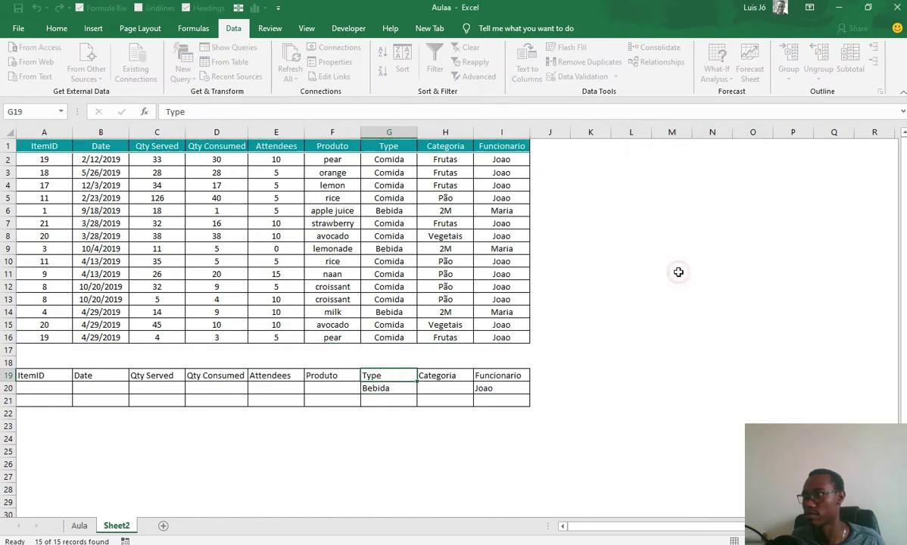
left_click(387, 401)
left_click(470, 77)
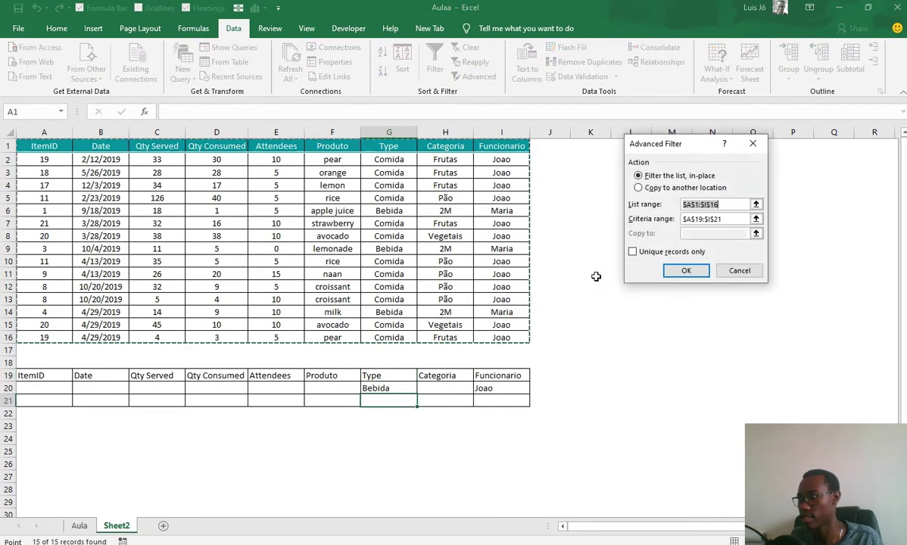
left_click(723, 219)
left_click_drag(48, 375, 502, 388)
left_click(684, 272)
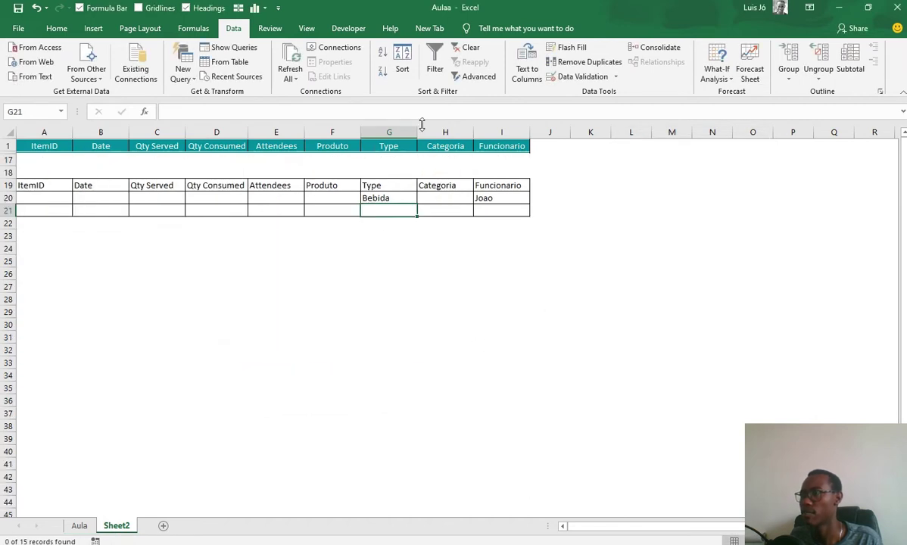
- Review the Advanced Filter ranges without applying them, and clear the filter from the table
left_click(483, 78)
left_click(731, 210)
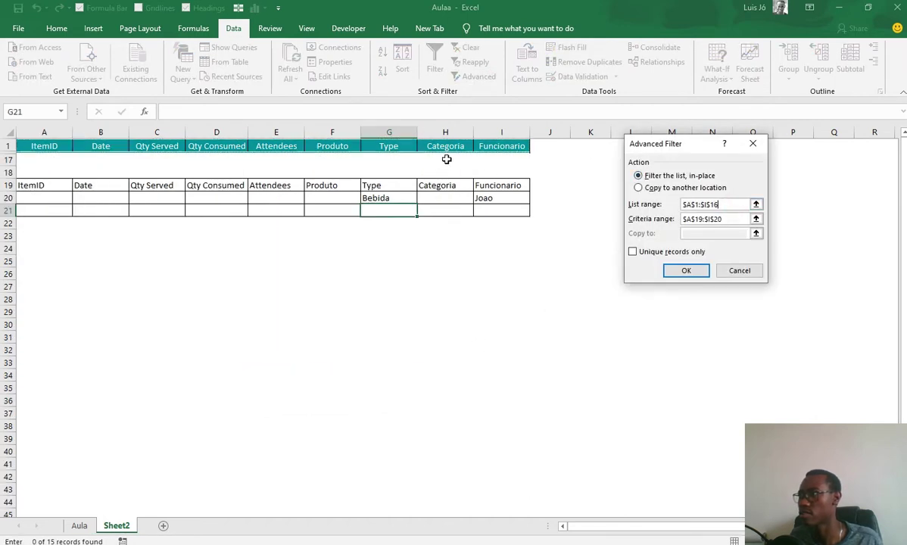
left_click(736, 271)
left_click(457, 50)
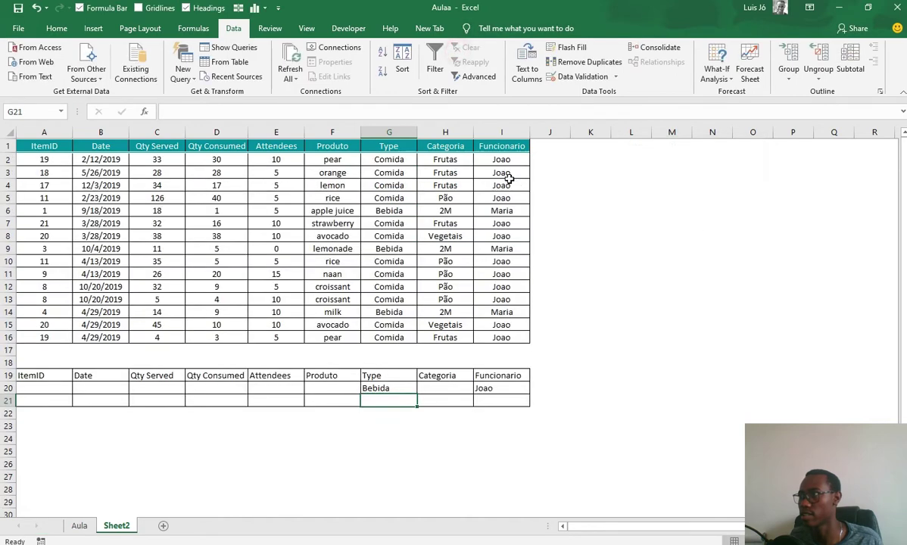
- Reselect list range A1:I16 and criteria range A19:I20 in the Advanced Filter and apply it in place
left_click(502, 184)
left_click(476, 77)
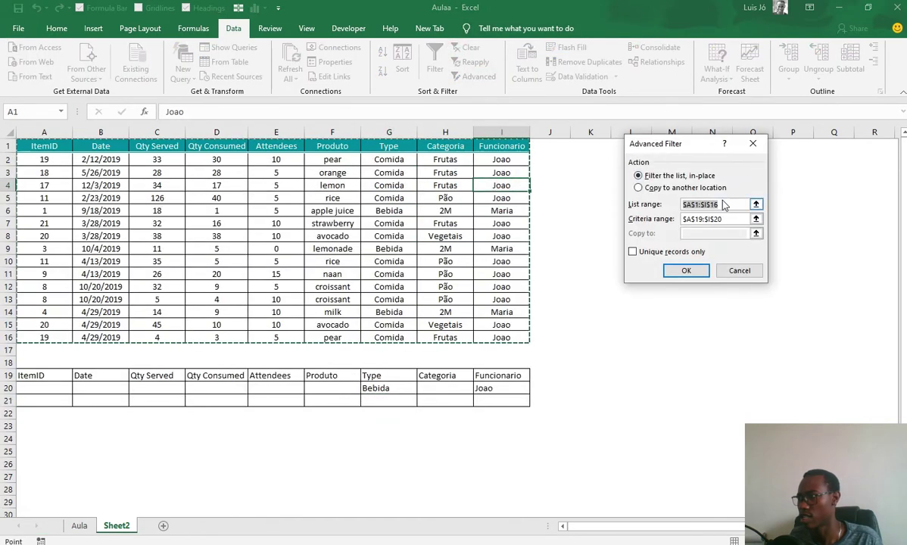
left_click_drag(724, 204, 681, 205)
key("BackSpace")
left_click_drag(55, 145, 501, 337)
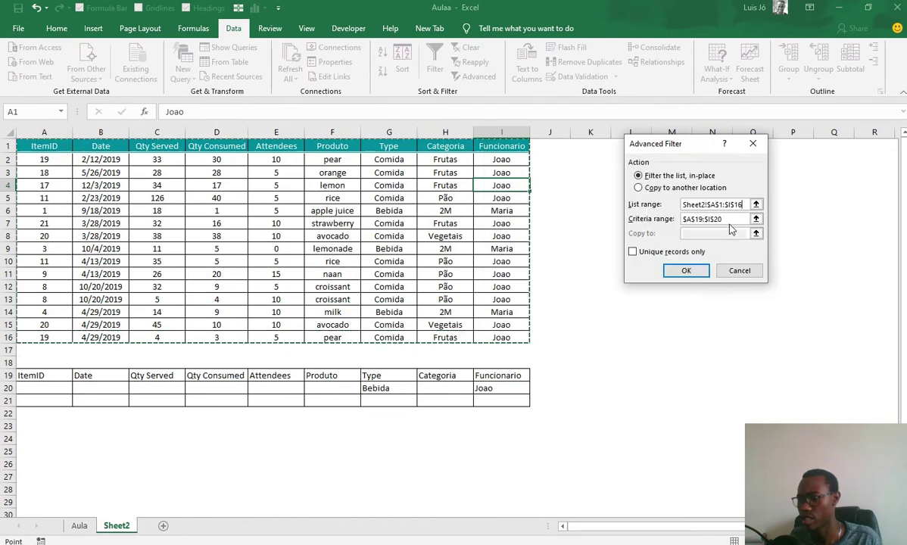
left_click_drag(681, 219, 728, 219)
key("BackSpace")
left_click(30, 374)
left_click_drag(30, 374, 496, 388)
left_click(690, 271)
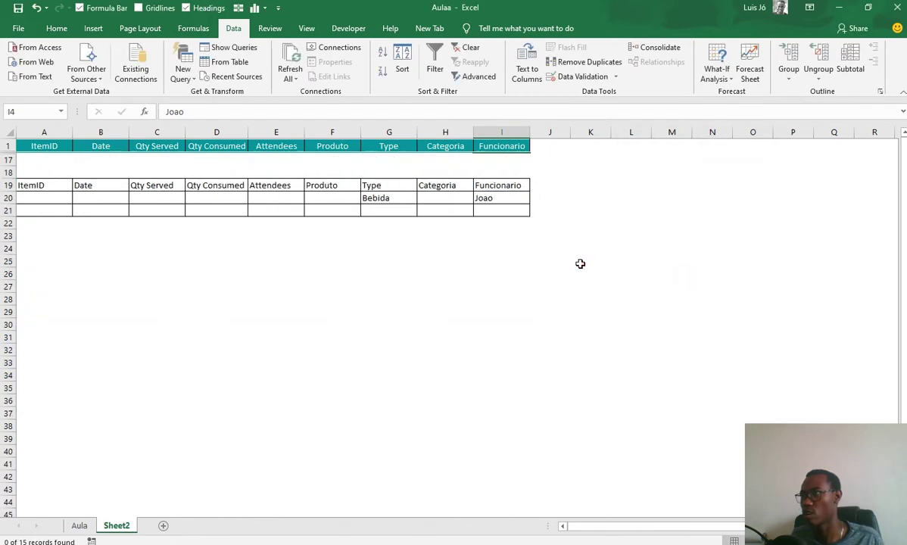
- Clear the filter and delete the Type and Funcionario criteria from G20:I20
left_click(579, 262)
left_click(494, 197)
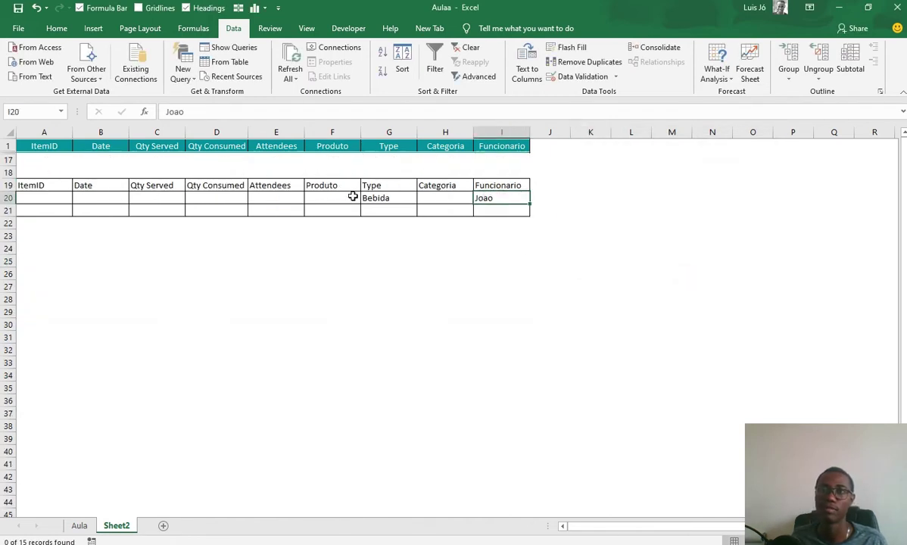
left_click(367, 190)
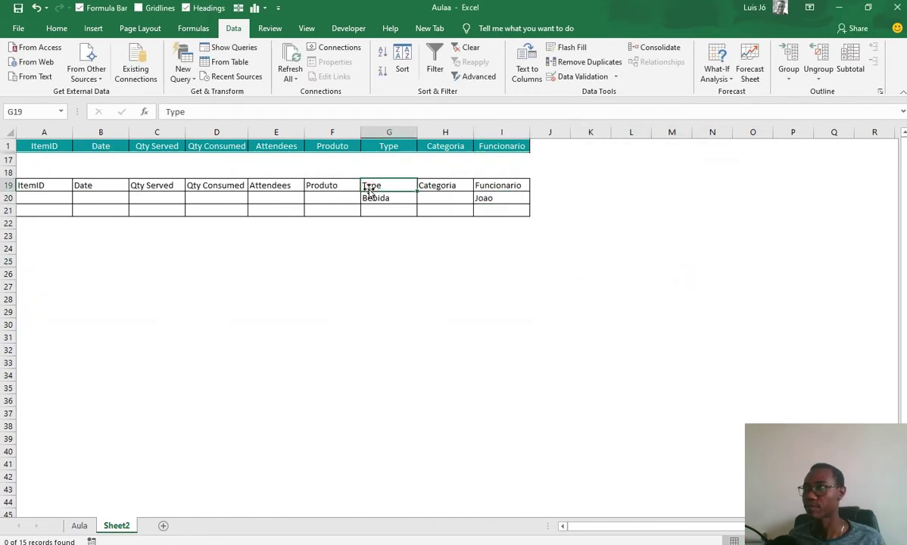
left_click(466, 50)
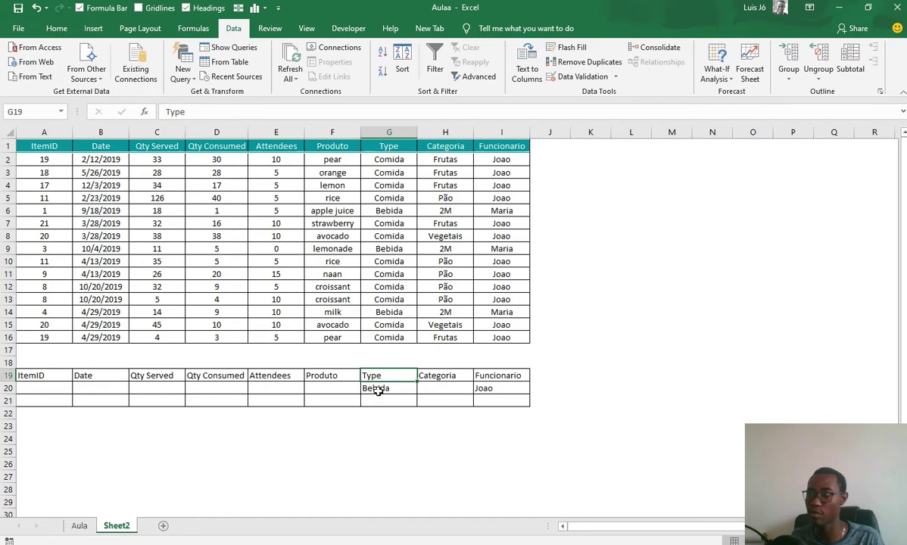
left_click_drag(375, 390, 542, 389)
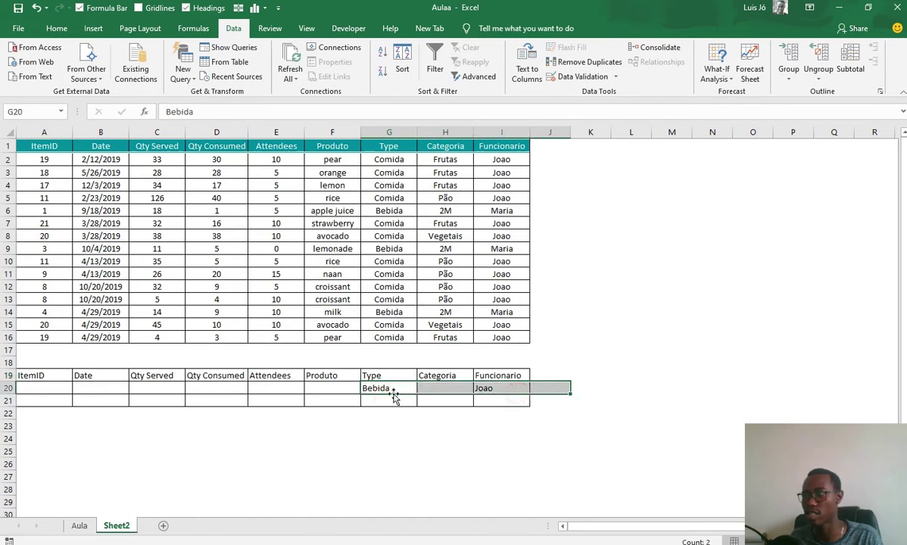
left_click_drag(390, 391, 522, 394)
key("Delete")
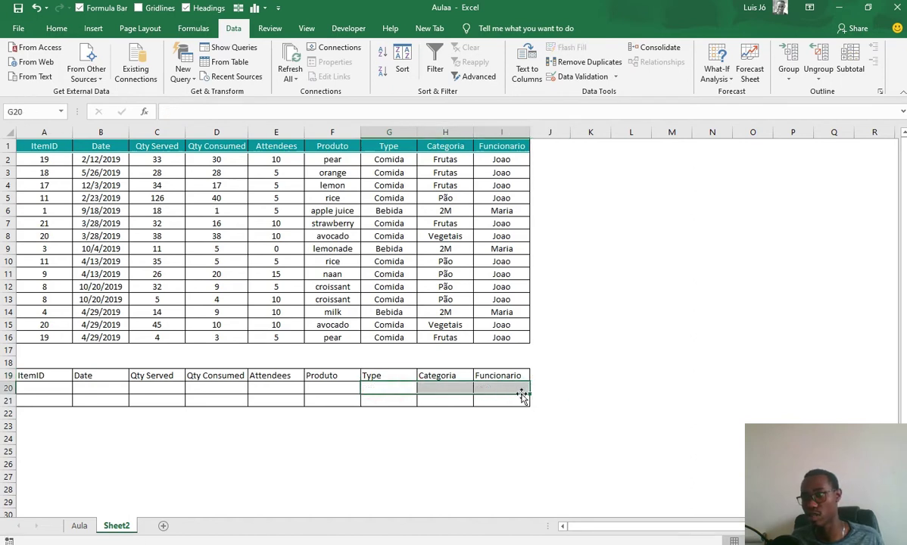
- Enter =MAX(C2:C16) in C20 as the Qty Served criterion
left_click(212, 394)
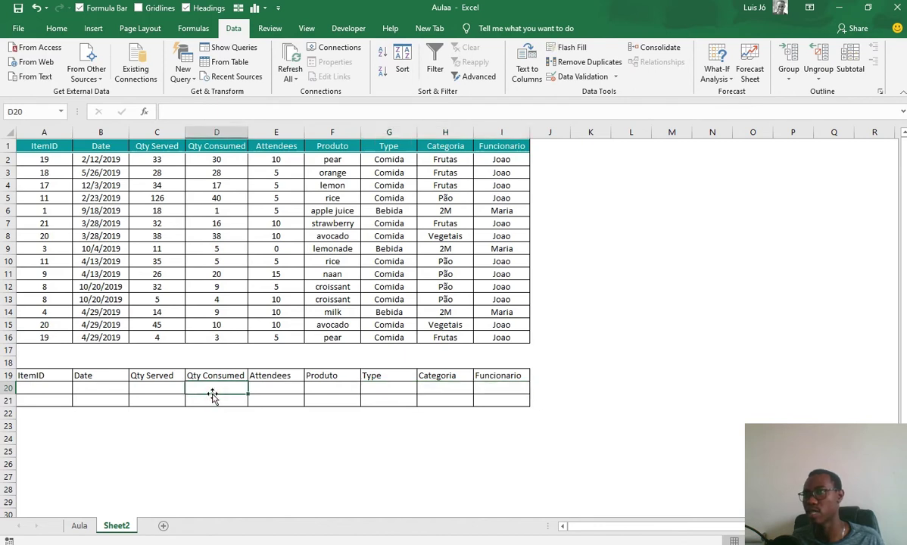
left_click(174, 390)
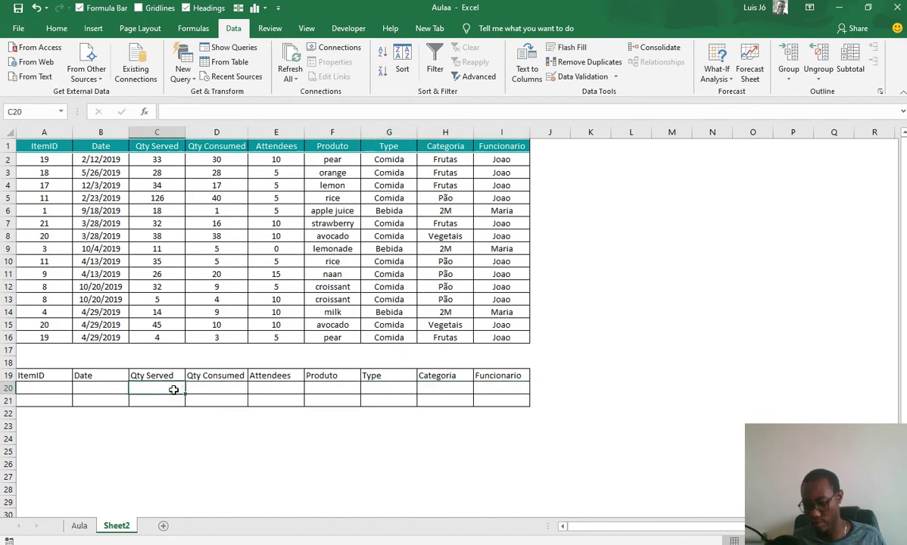
type("=ma")
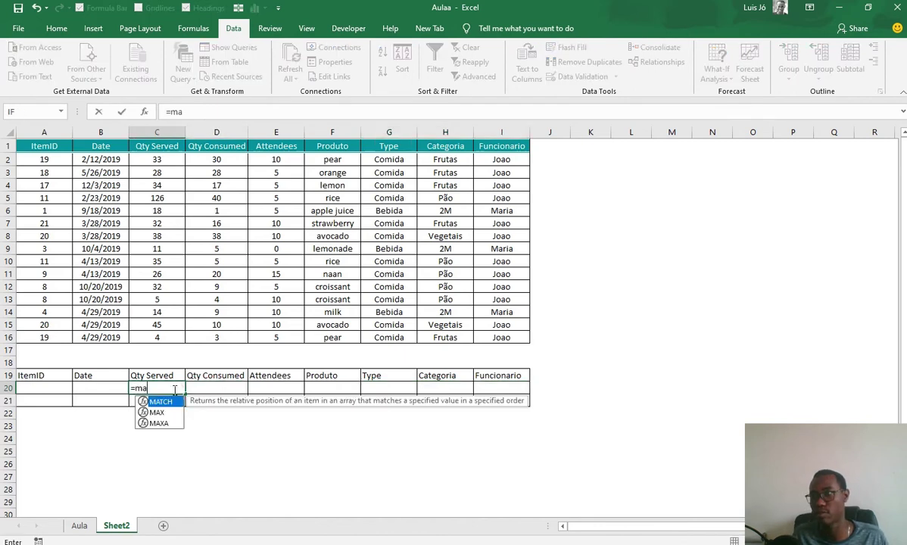
type("x")
key("Down")
key("Up")
key("Tab")
key("Up")
key("Up")
key("Up")
key("Up")
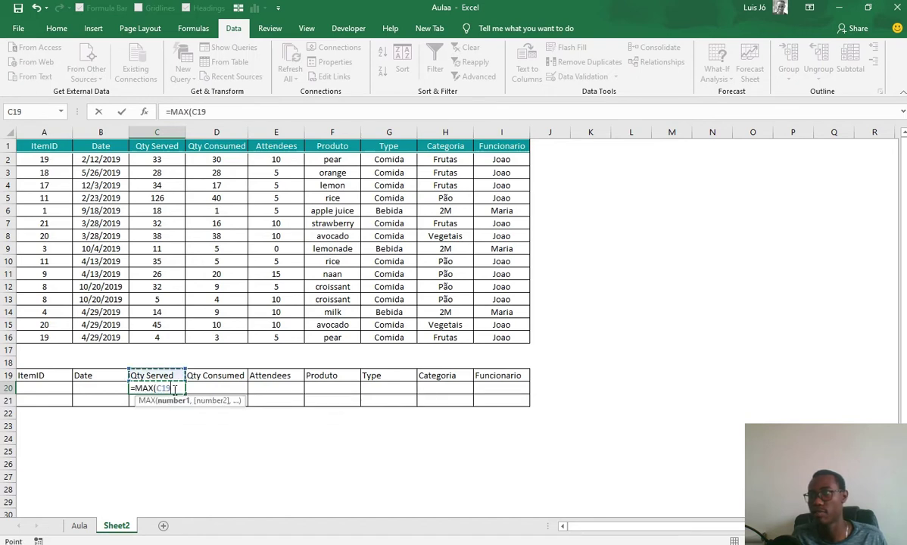
key("ctrl+shift+Up")
key("shift+Down")
key("Return")
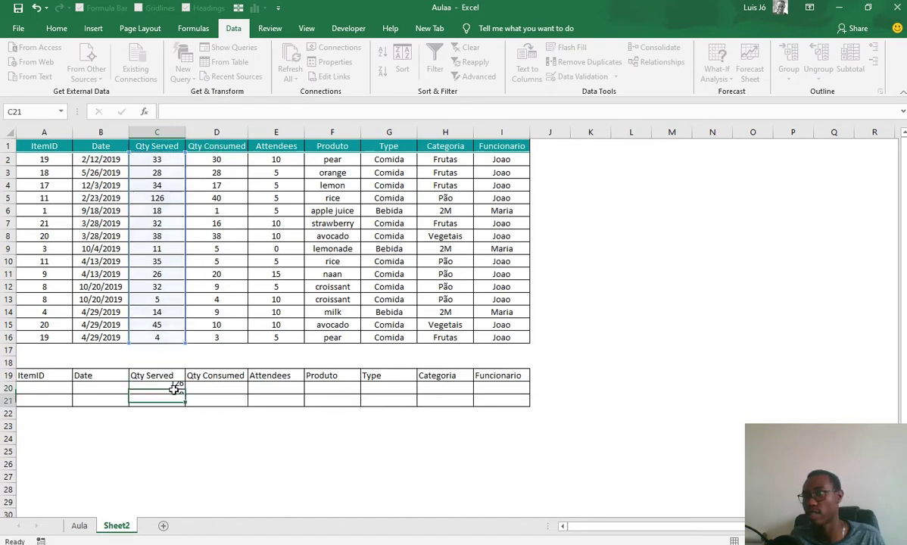
left_click(175, 388)
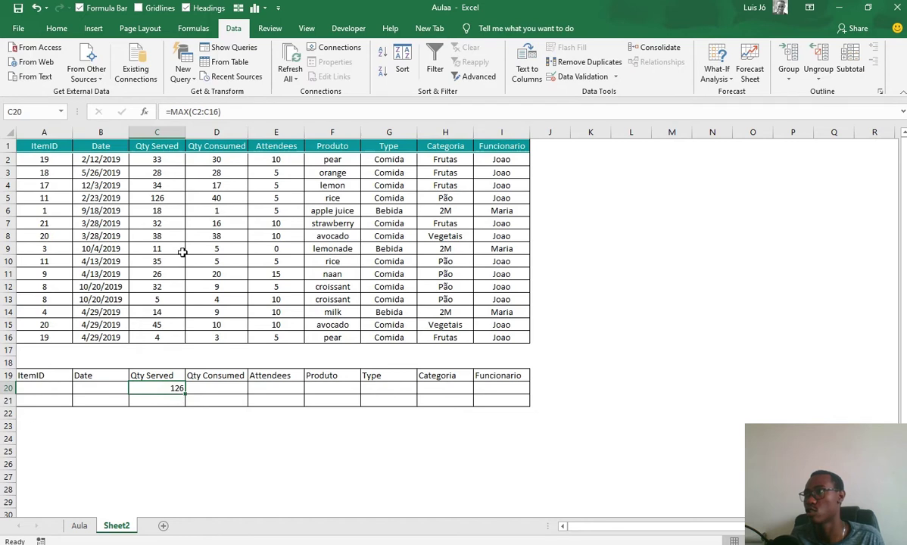
- Filter the table in place with the Advanced Filter, correcting the list range to A1:I16 and keeping criteria range A19:I20
left_click(477, 77)
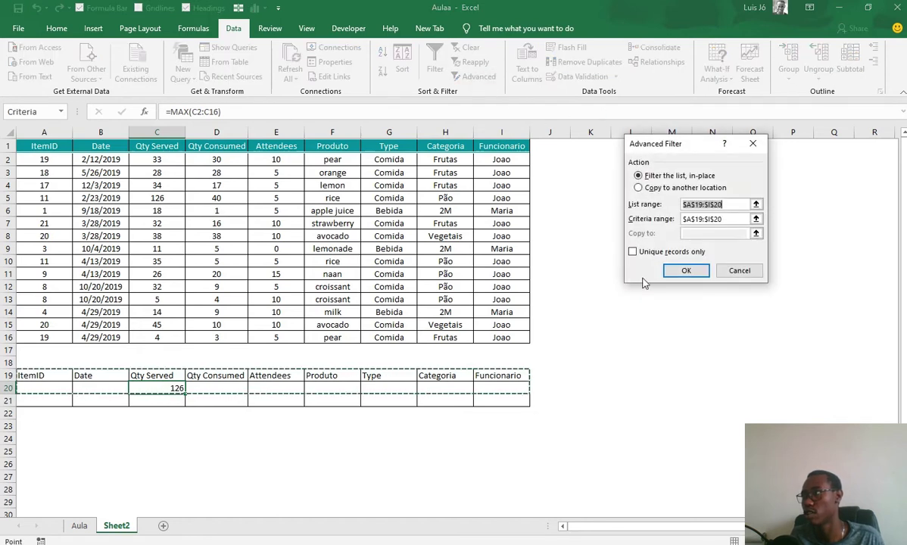
left_click(690, 271)
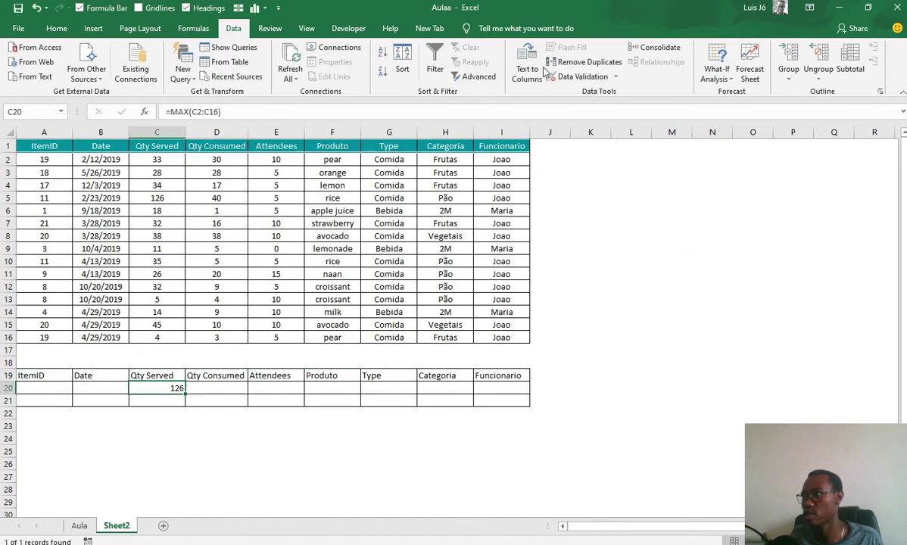
left_click(478, 78)
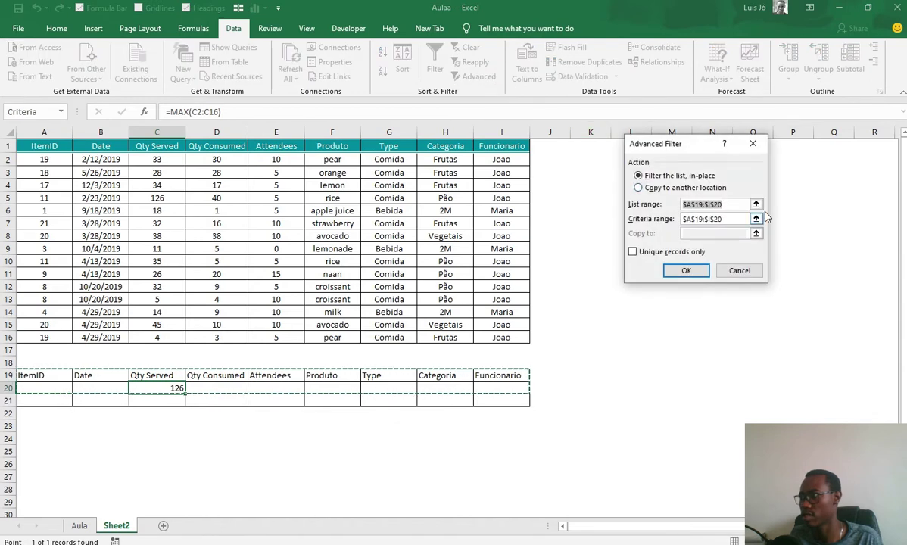
left_click_drag(44, 147, 502, 338)
key("Tab")
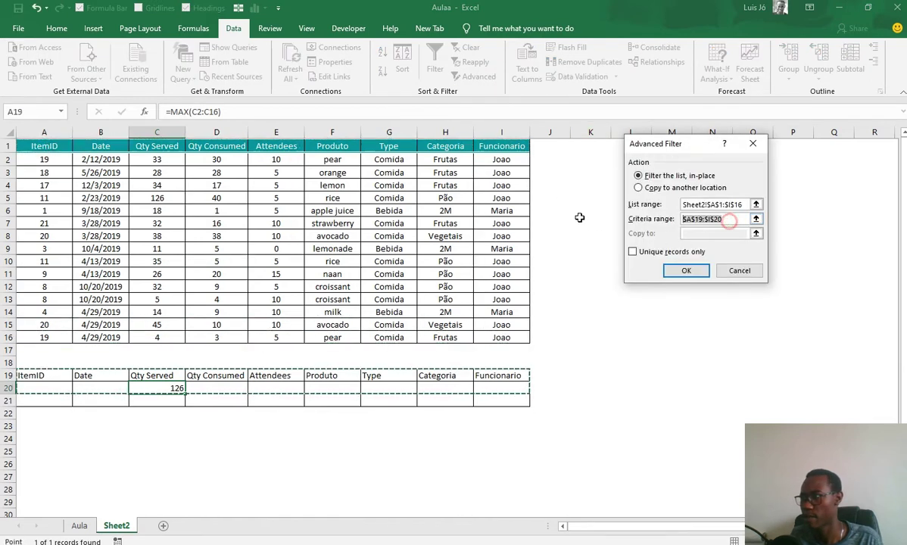
key("BackSpace")
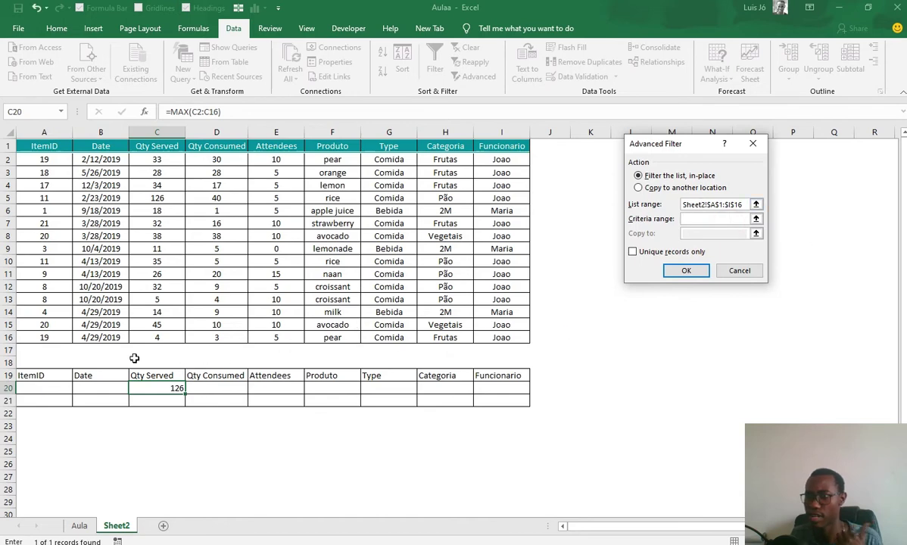
left_click_drag(59, 375, 516, 387)
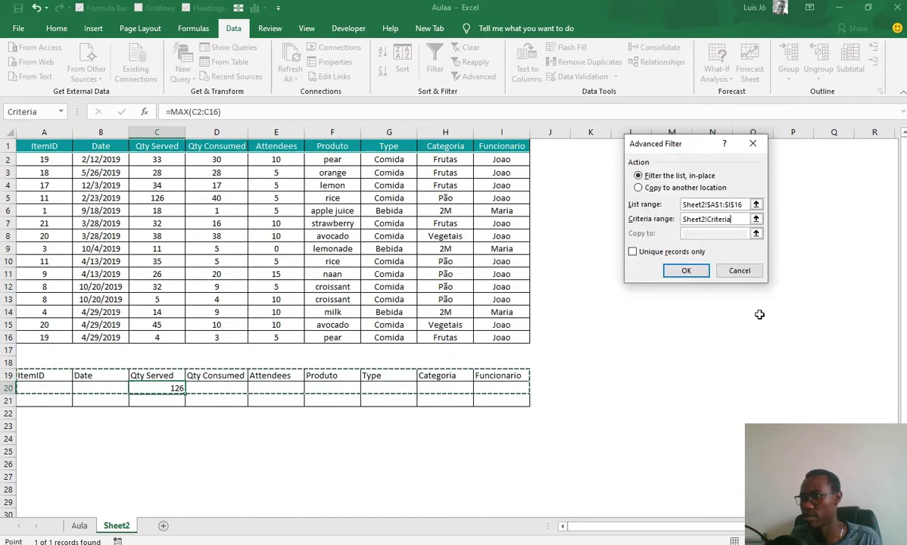
left_click(691, 271)
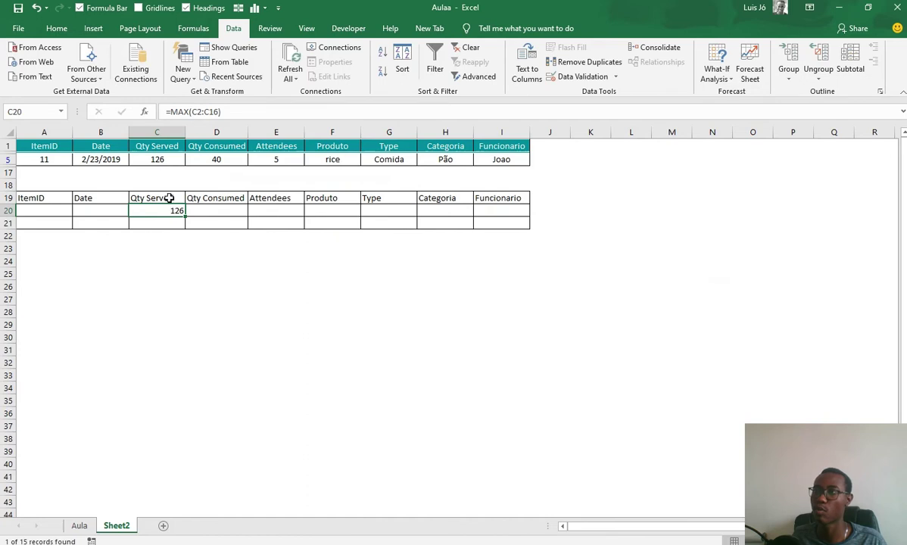
- Reapply the Advanced Filter with the same ranges, and try removing the C20 criterion before undoing the deletion
left_click(477, 76)
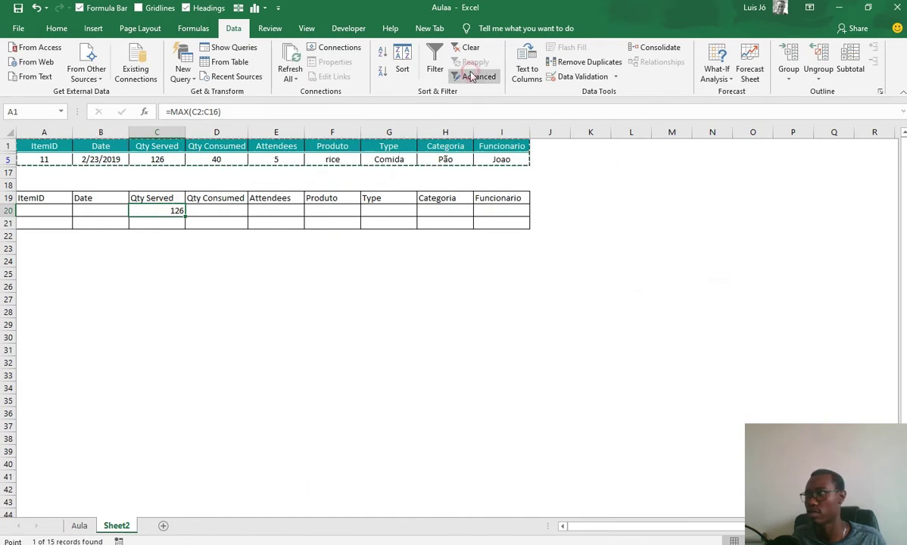
left_click(686, 270)
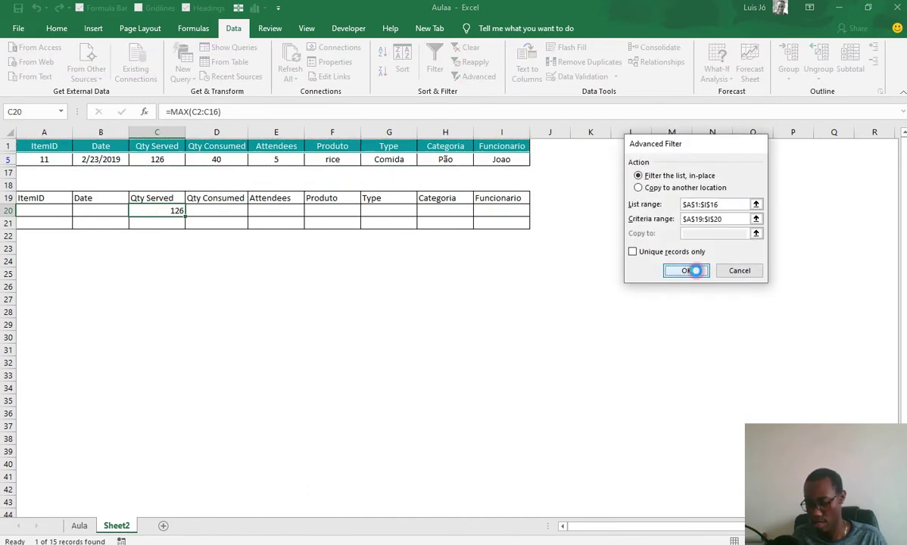
key("Delete")
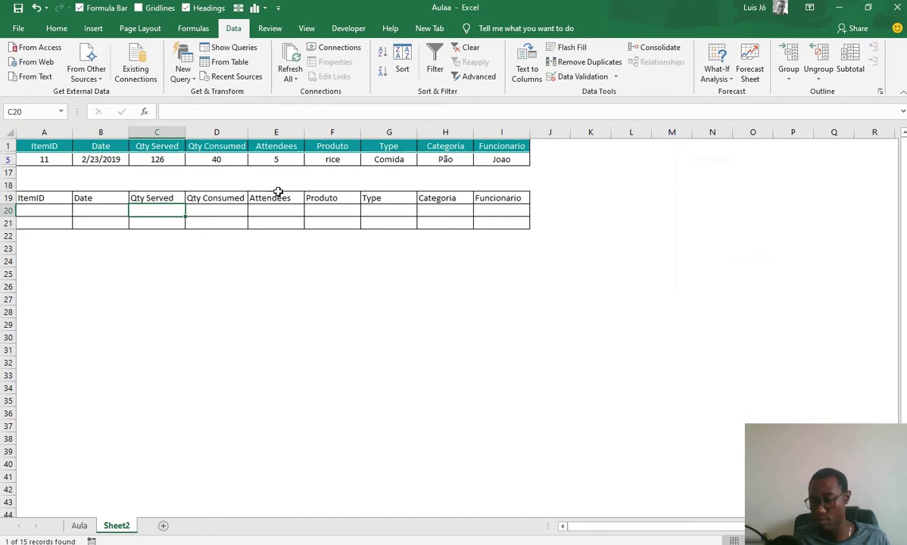
key("ctrl+z")
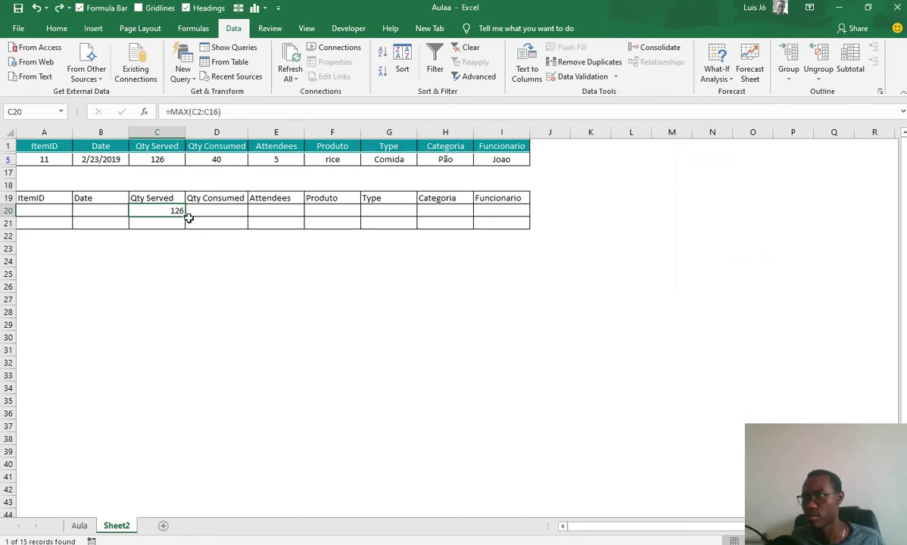
- Change the Qty Served criterion formula in C20 to =MIN(C2:C16)
left_click(187, 111)
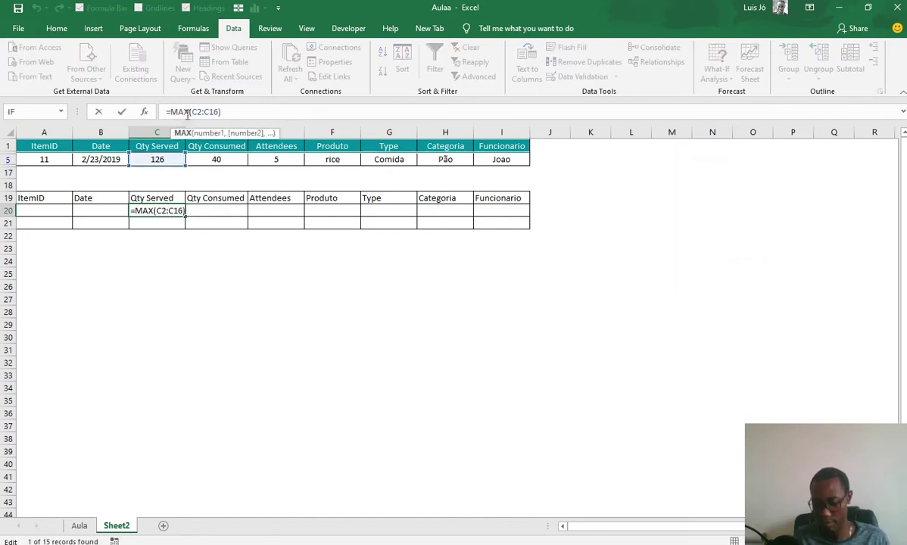
key("BackSpace")
key("BackSpace")
type("in")
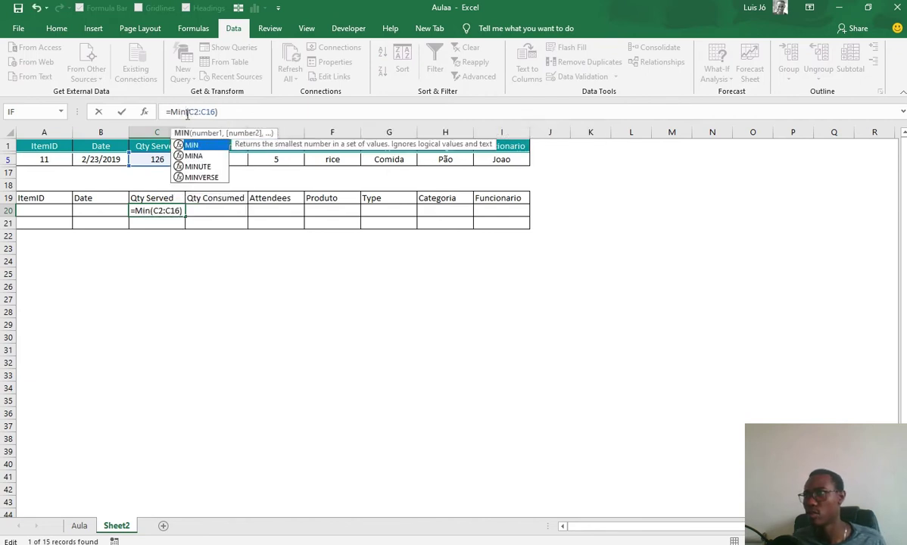
key("Return")
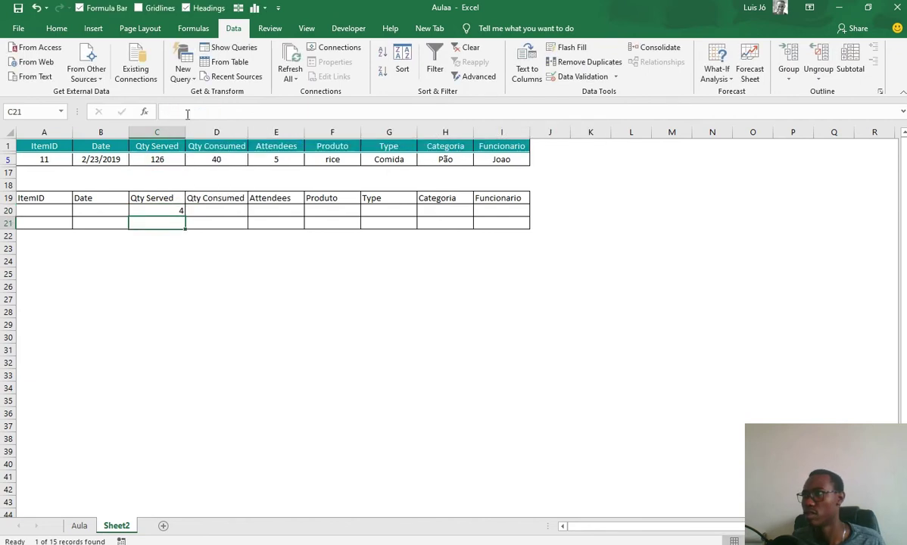
- Reapply the Advanced Filter in place with list range A1:I16 and criteria range A19:I20, and select the filtered Qty Served value
left_click(581, 77)
key("Escape")
left_click(477, 76)
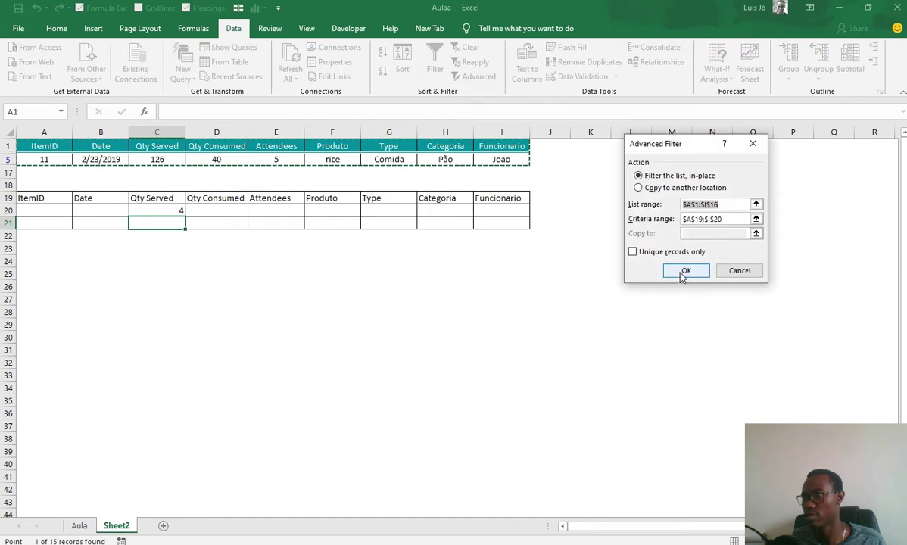
left_click(684, 272)
left_click(141, 158)
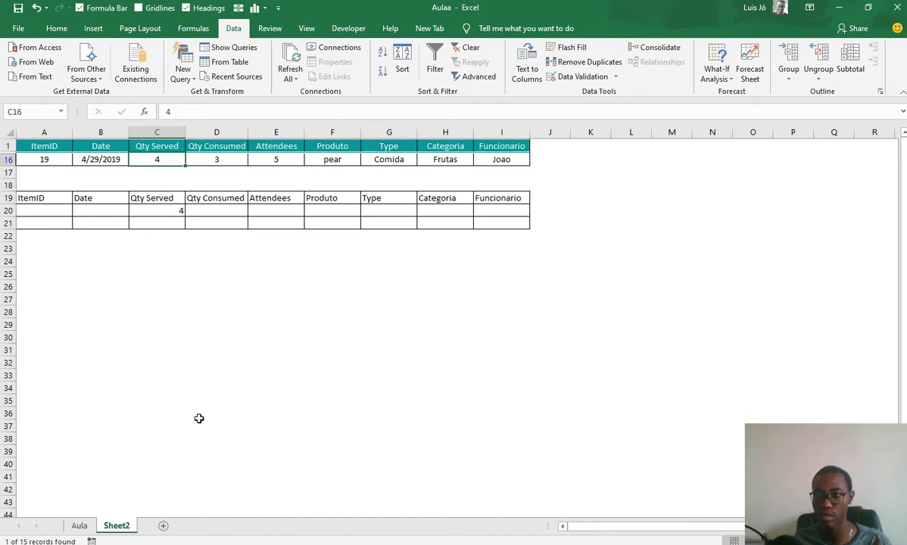
- Compare Sheet2 with the Aula sheet, examining Aula's table headings, its data and the first empty cells above the headings
left_click(79, 525)
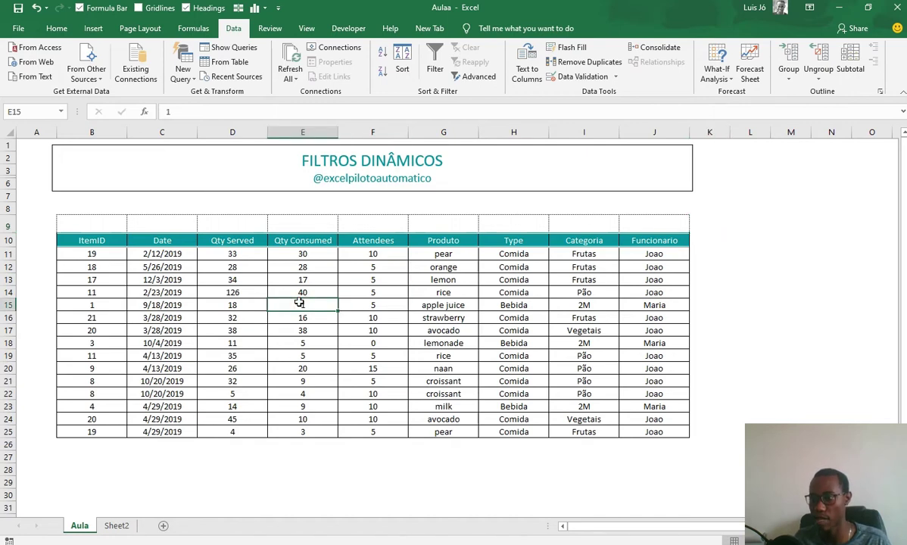
left_click(119, 525)
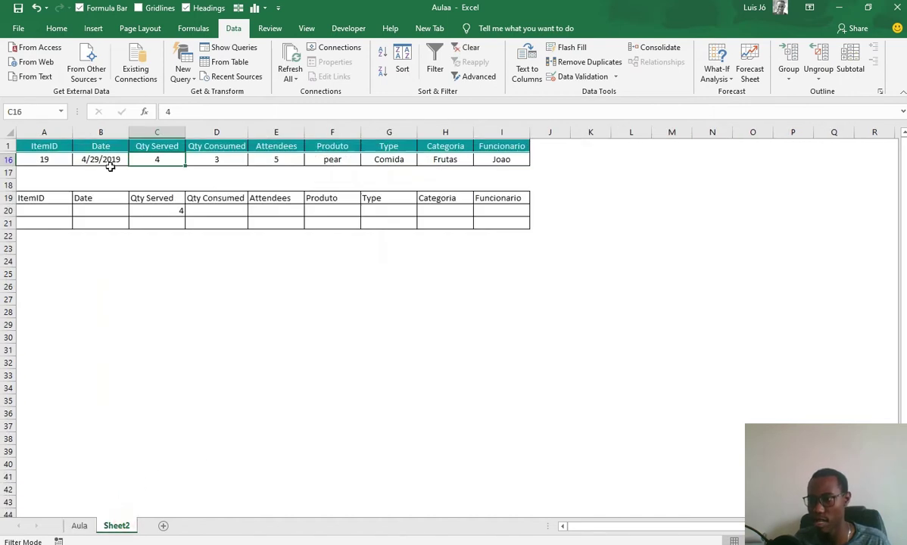
left_click(79, 525)
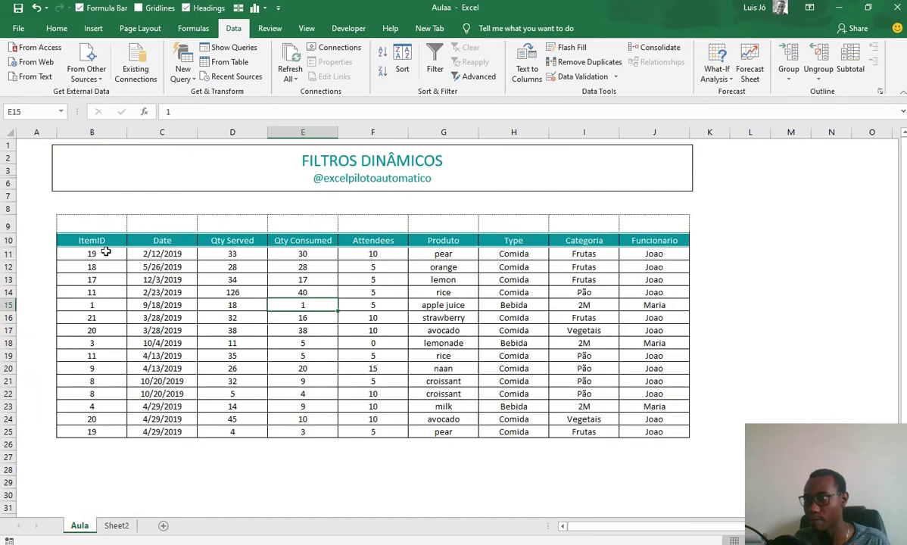
left_click_drag(97, 239, 326, 240)
left_click_drag(523, 266, 638, 429)
left_click(553, 357)
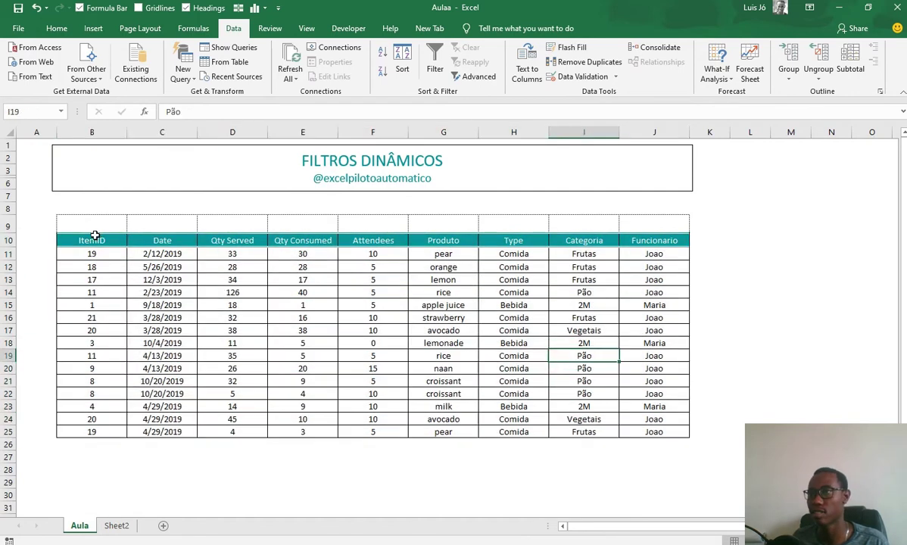
left_click(72, 223)
left_click(152, 227)
left_click(230, 226)
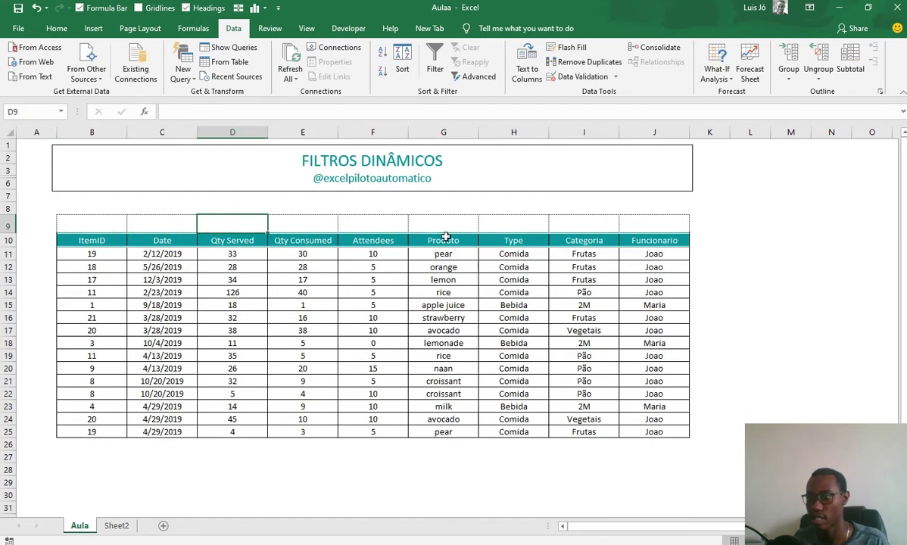
- Compare Sheet2's criteria area with the empty cells B9:J9 above the table headings on the Aula sheet
left_click(115, 526)
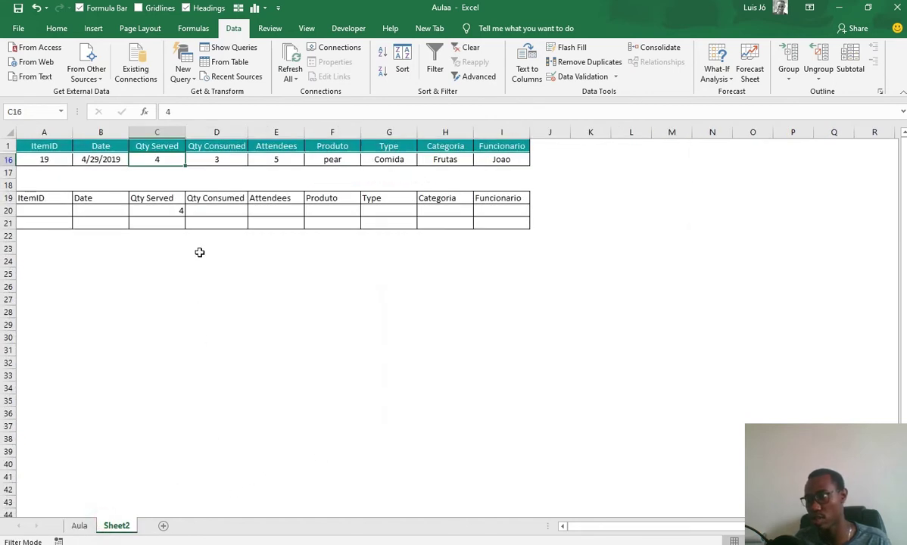
left_click(78, 525)
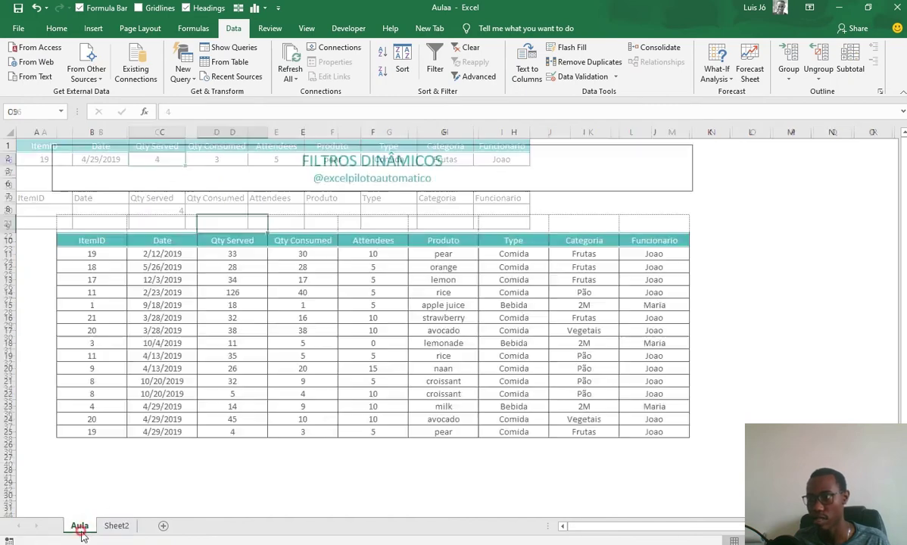
left_click_drag(92, 219, 654, 221)
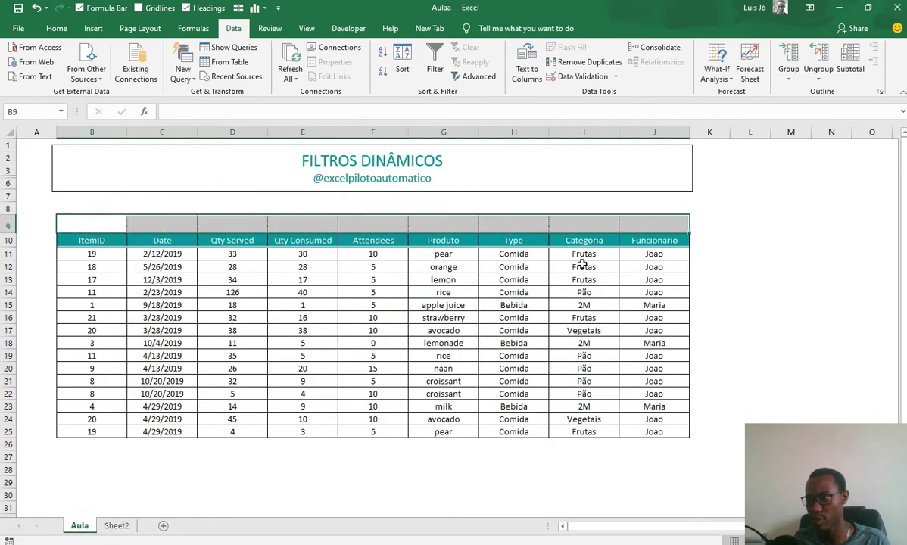
left_click(399, 306)
left_click(97, 227)
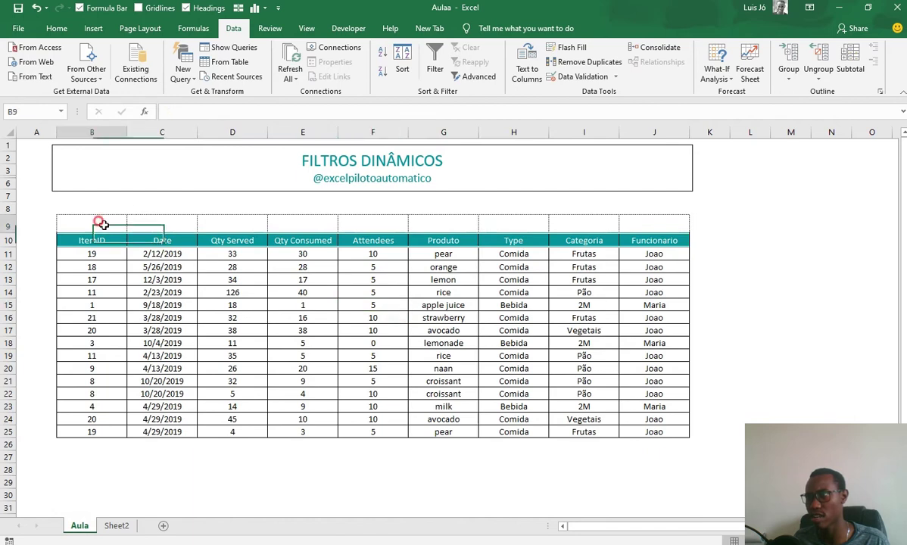
left_click(162, 221)
left_click(274, 221)
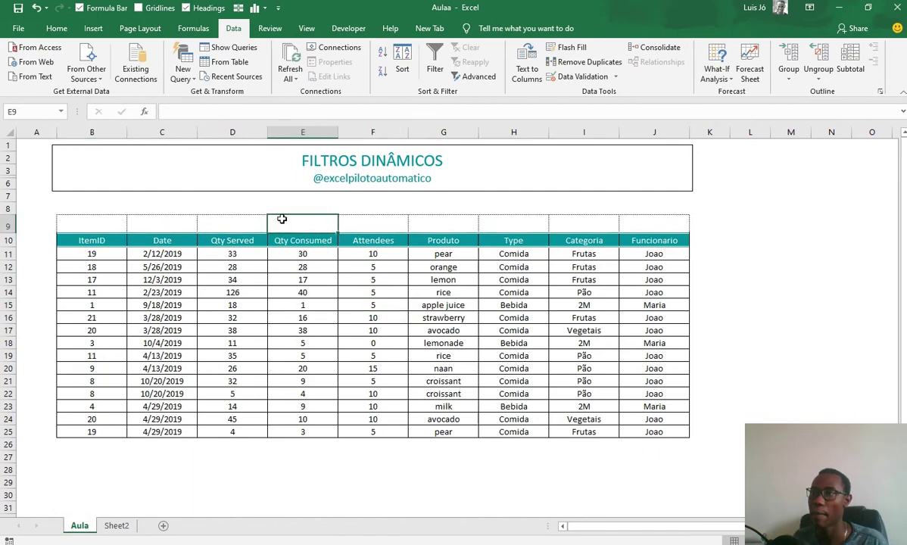
left_click_drag(114, 224, 628, 235)
left_click(713, 225)
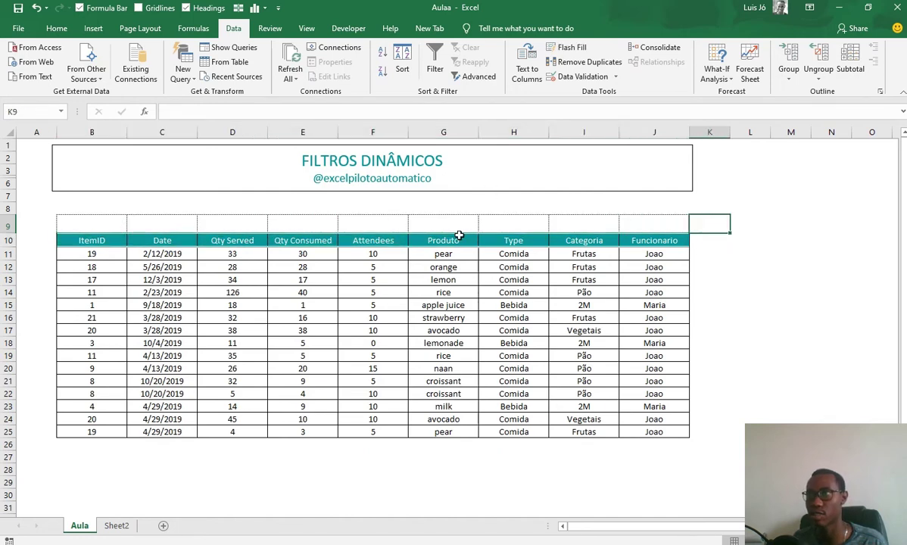
- Insert the Search-512 picture from this device into the Aula sheet and place it over the middle of the table
left_click(95, 30)
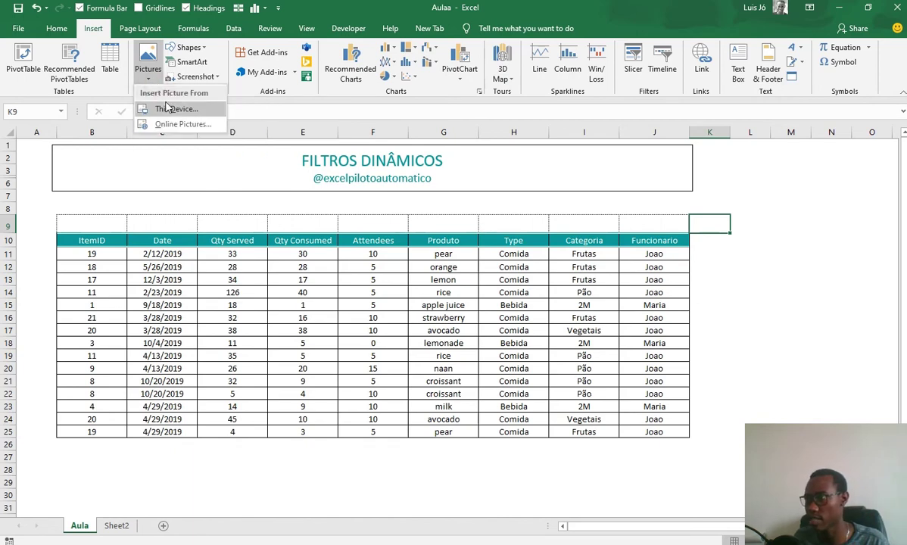
left_click(172, 109)
left_click(148, 97)
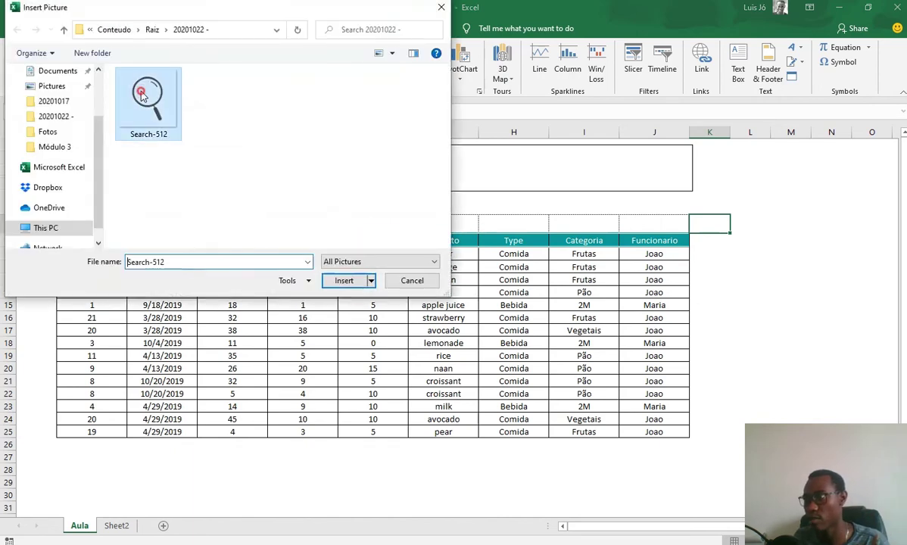
left_click(355, 281)
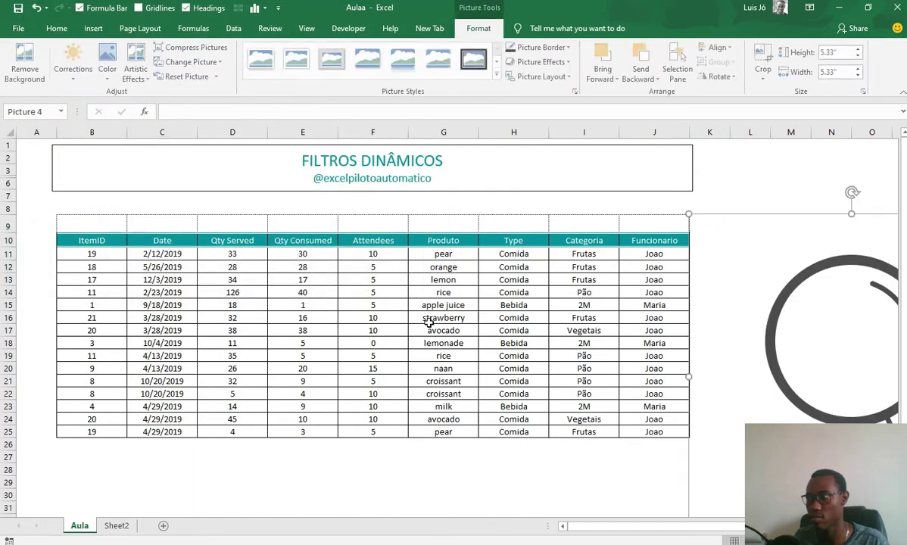
left_click_drag(787, 324, 285, 284)
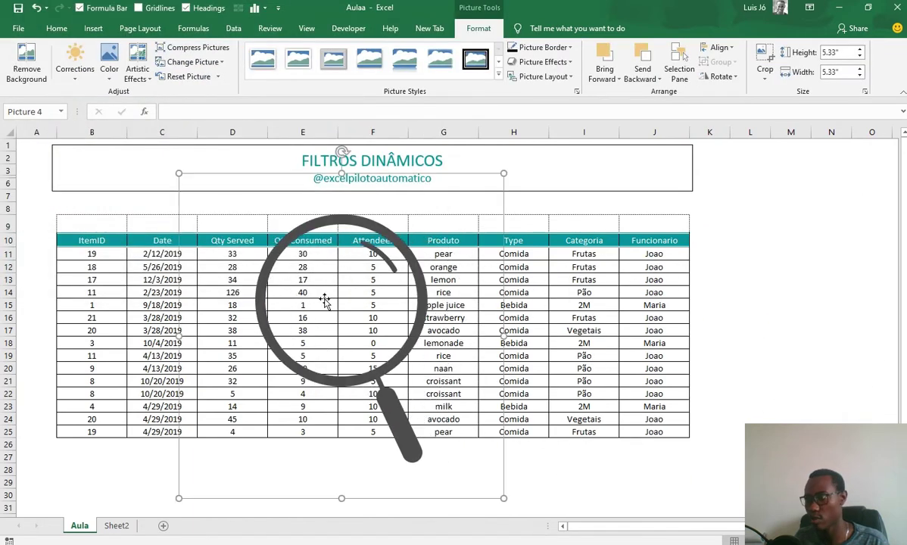
- Crop the empty margins around the magnifying glass on all four sides, to about 4.17" high and 2.91" wide
right_click(338, 294)
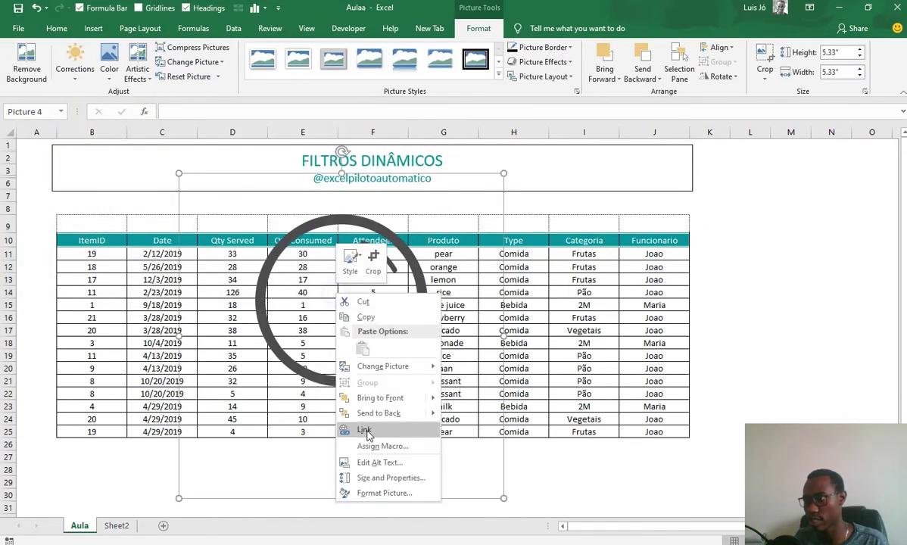
left_click(373, 259)
left_click_drag(345, 496, 345, 464)
left_click_drag(501, 318, 430, 318)
left_click_drag(303, 179, 304, 218)
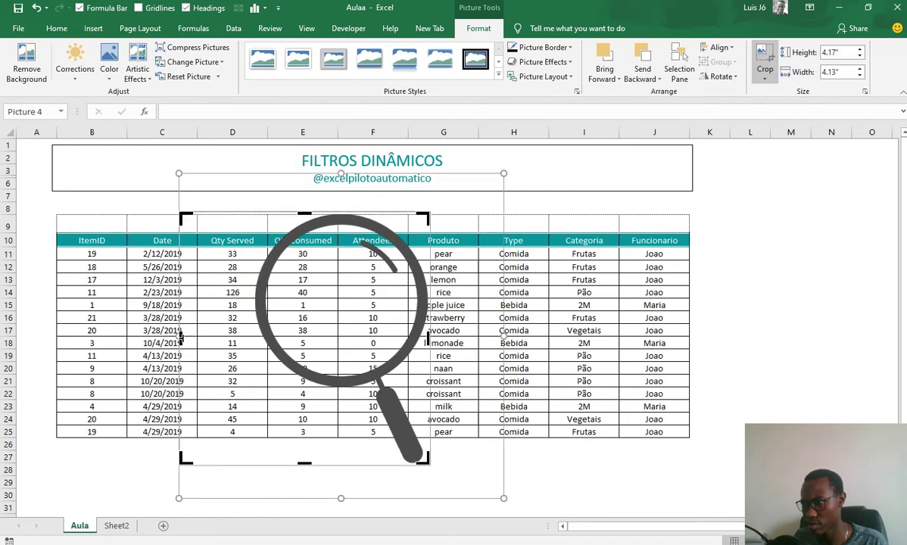
left_click_drag(180, 338, 253, 336)
left_click(884, 309)
left_click(384, 264)
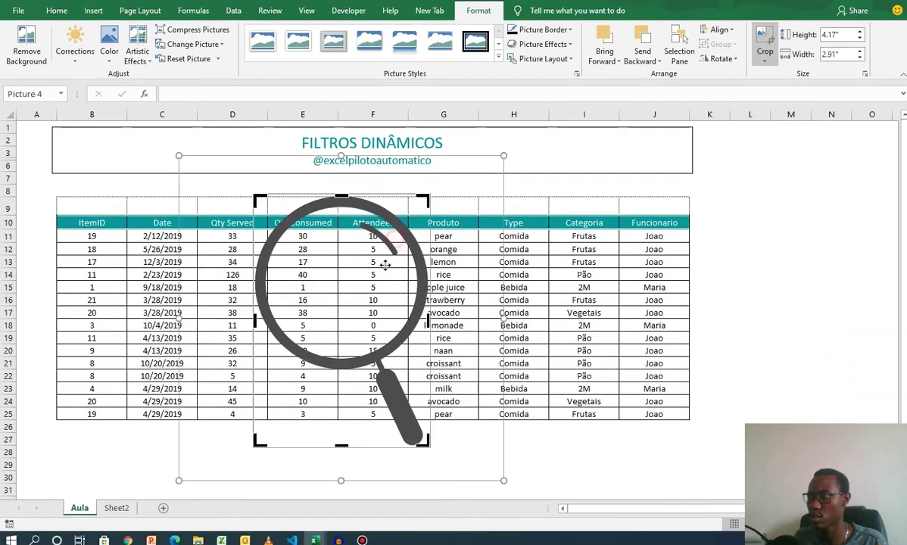
left_click_drag(368, 277, 565, 277)
left_click(808, 237)
left_click(554, 263)
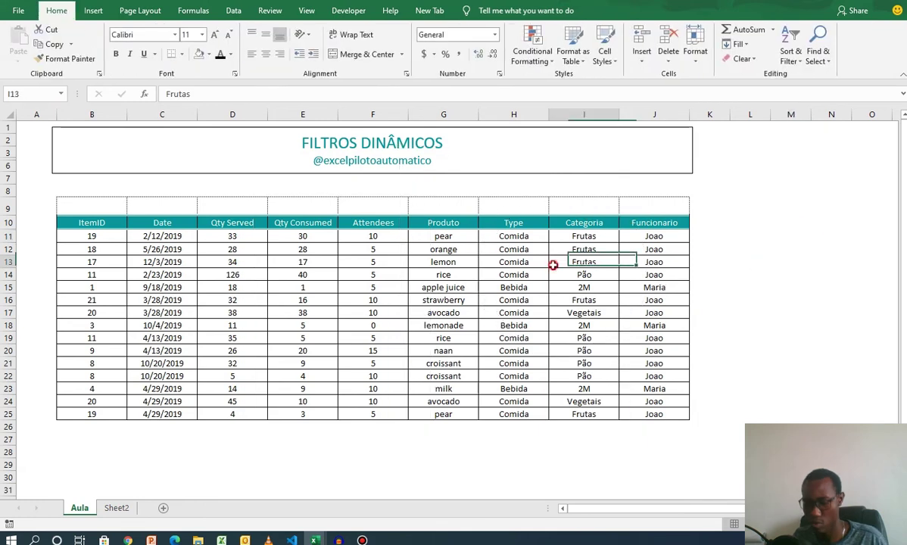
key("ctrl+z")
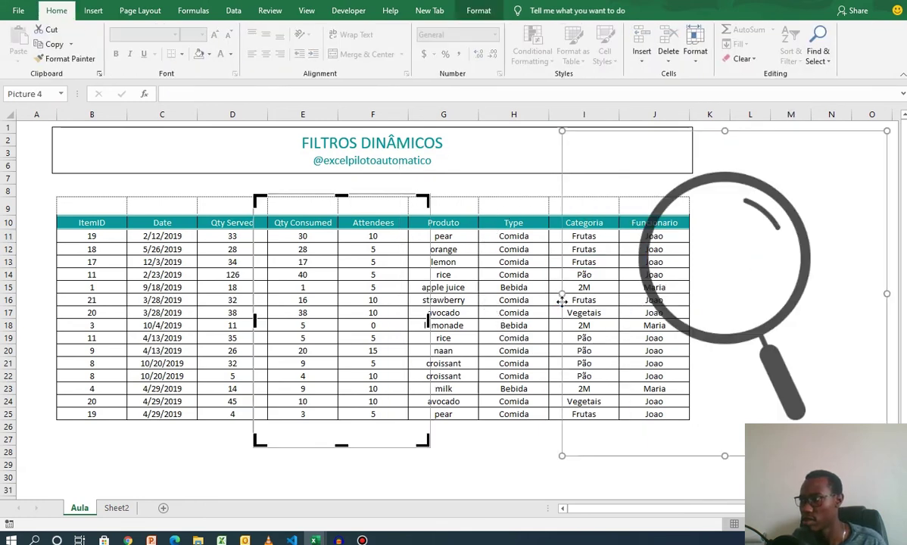
key("ctrl+z")
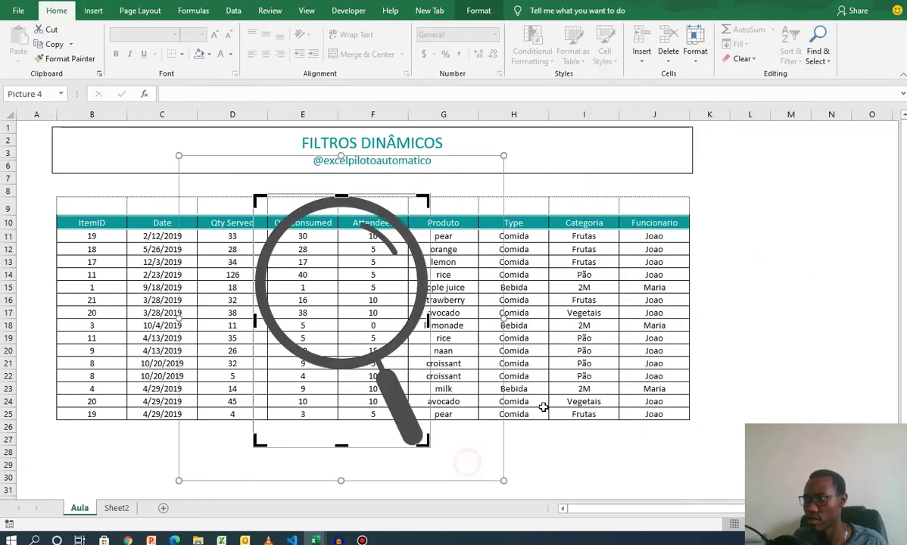
- Finish the crop and shrink the magnifying-glass picture to a small icon near the Funcionario heading
left_click(750, 351)
left_click(331, 394)
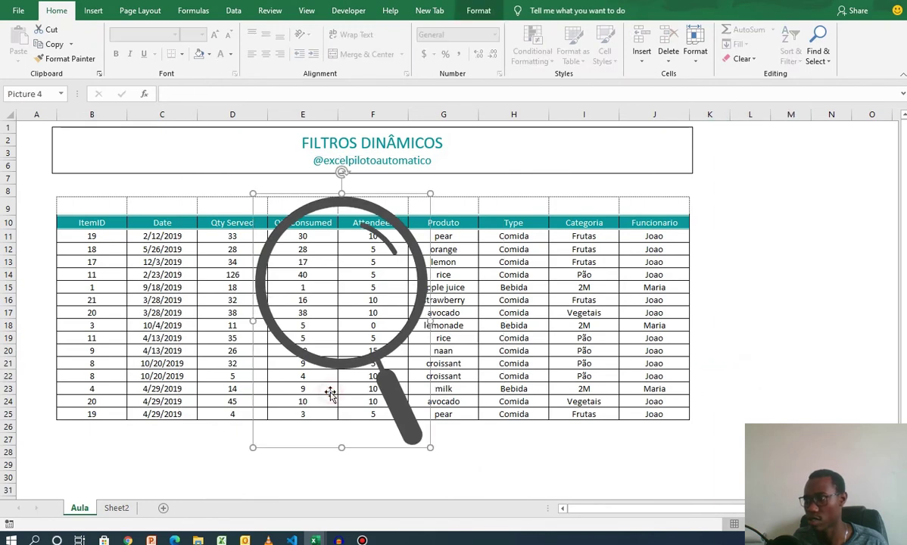
left_click(832, 272)
left_click(305, 346)
left_click_drag(340, 301, 723, 289)
left_click_drag(814, 436, 663, 213)
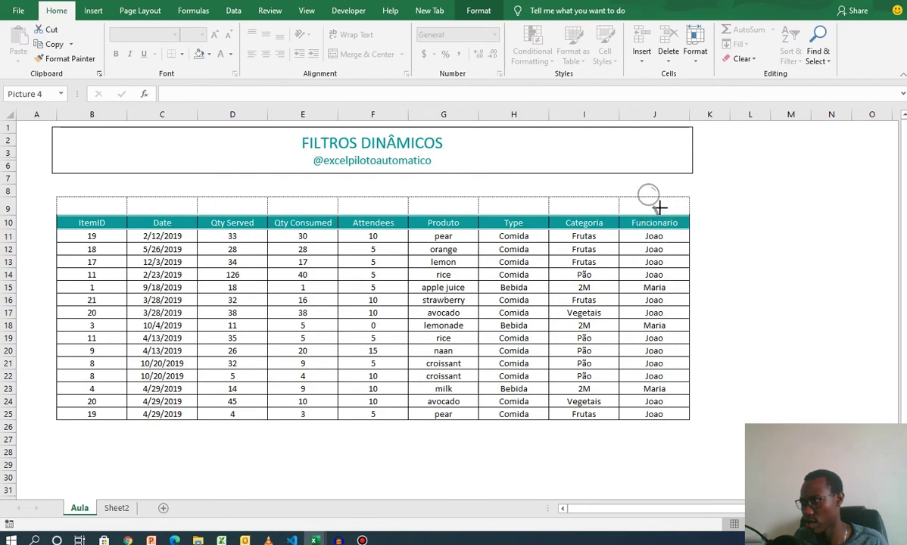
- Rotate the magnifying-glass icon counter-clockwise and place it in column K beside cell J9
left_click_drag(649, 163, 718, 204)
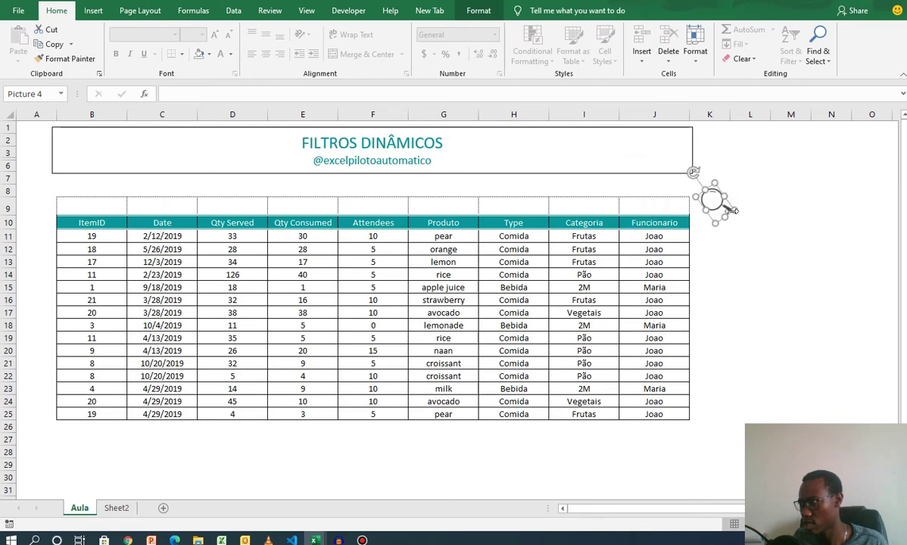
left_click_drag(734, 209, 708, 208)
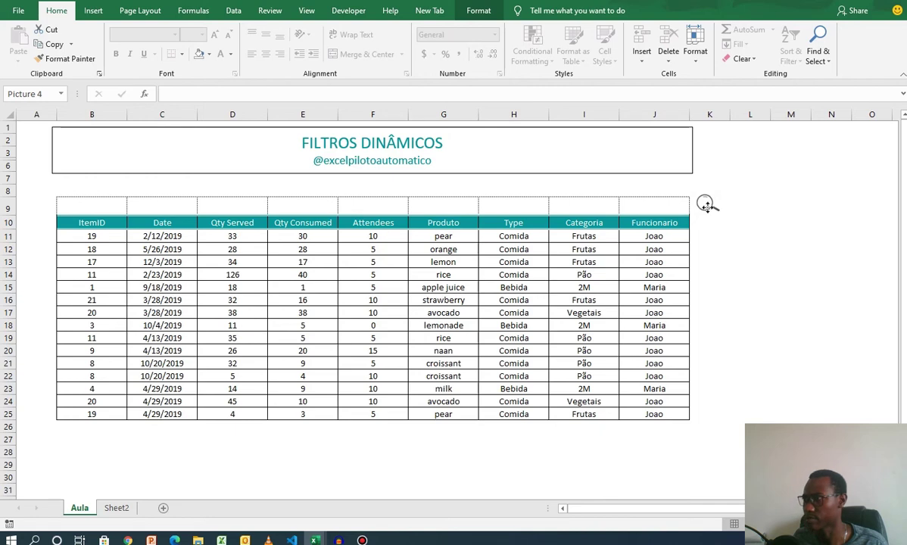
left_click(757, 183)
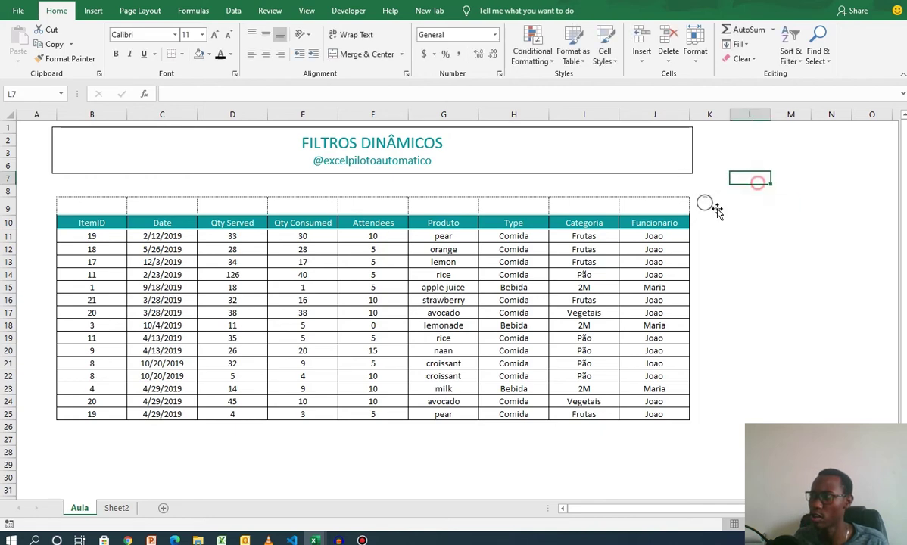
left_click(705, 301)
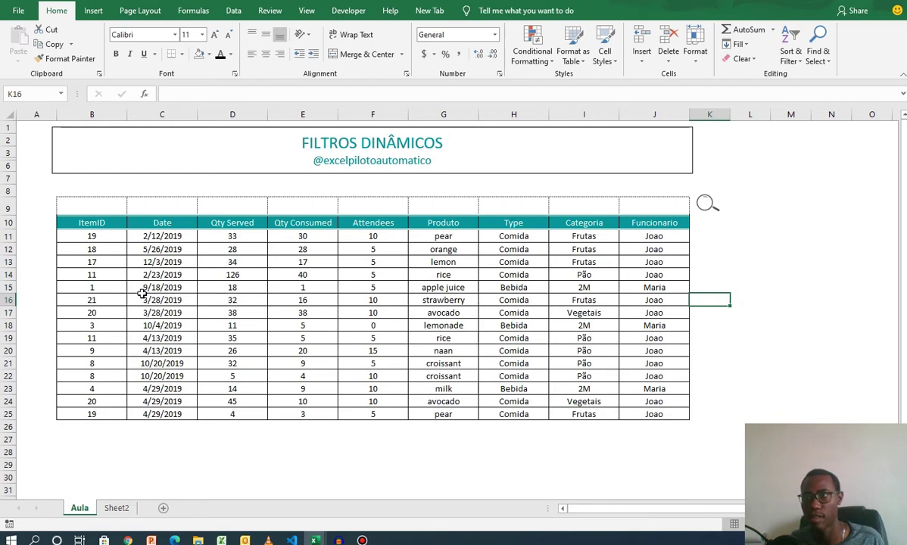
- Copy the table headings B10:J10 and paste them as values only into row 8, starting at B8
mouse_move(106, 223)
left_mouse_down()
mouse_move(253, 225)
mouse_move(603, 412)
mouse_move(645, 415)
left_mouse_up()
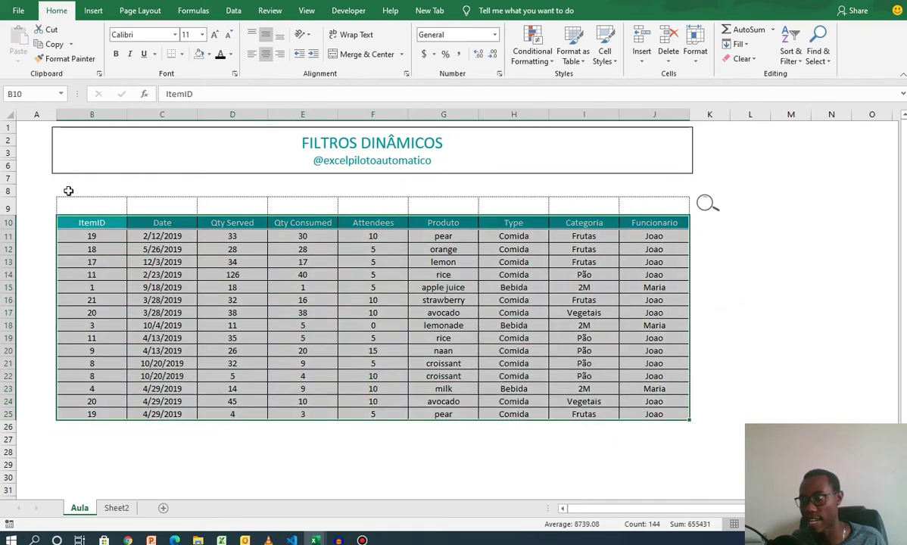
mouse_move(67, 204)
left_mouse_down()
mouse_move(647, 208)
mouse_move(625, 205)
mouse_move(72, 206)
mouse_move(189, 223)
mouse_move(649, 222)
left_mouse_up()
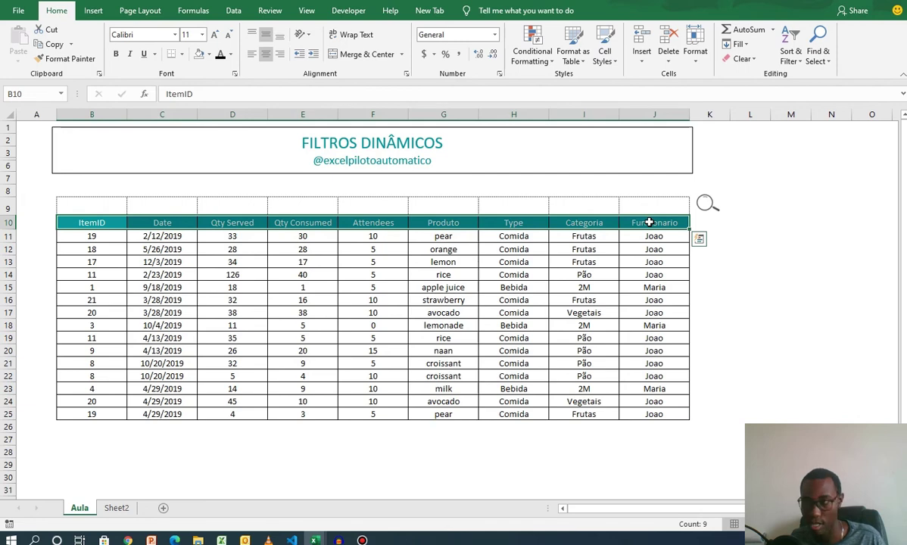
key("ctrl+q")
key("Escape")
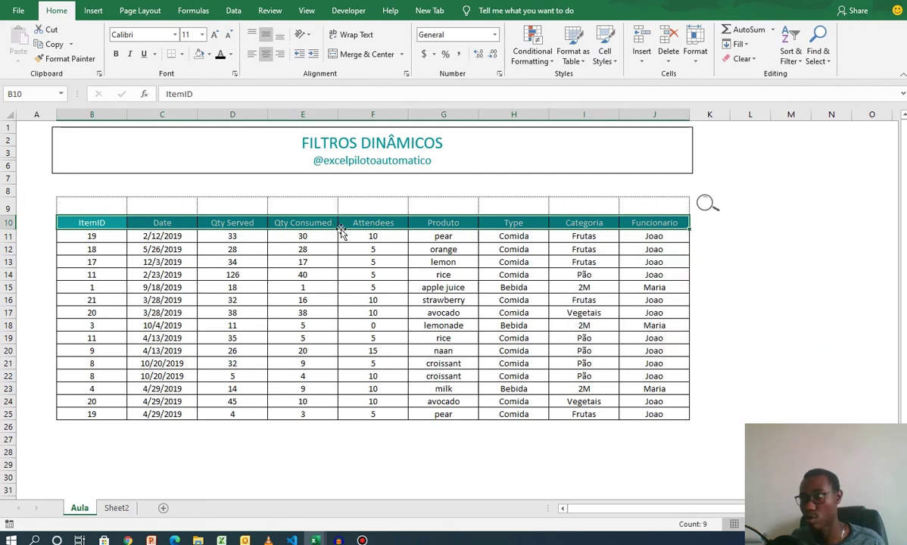
key("ctrl+c")
left_click(101, 191)
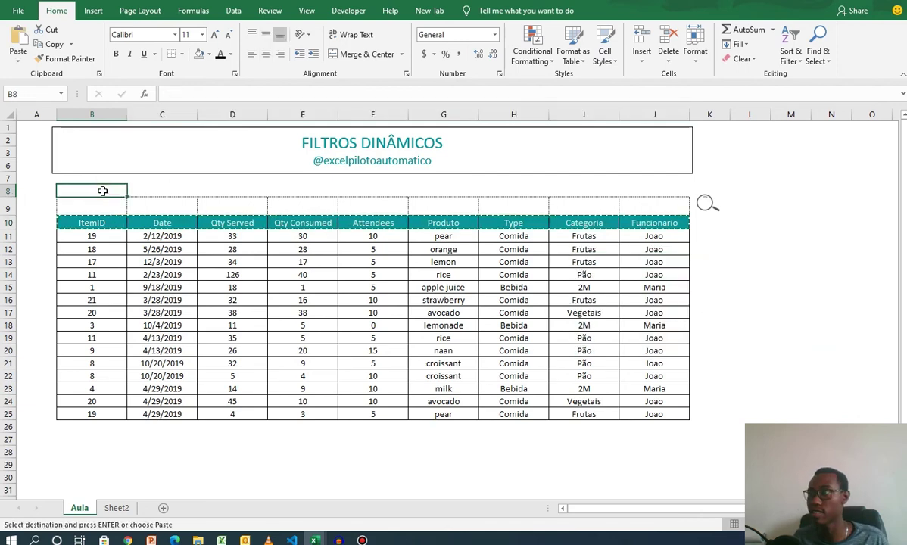
key("ctrl+alt+v")
key("v")
key("Return")
key("Escape")
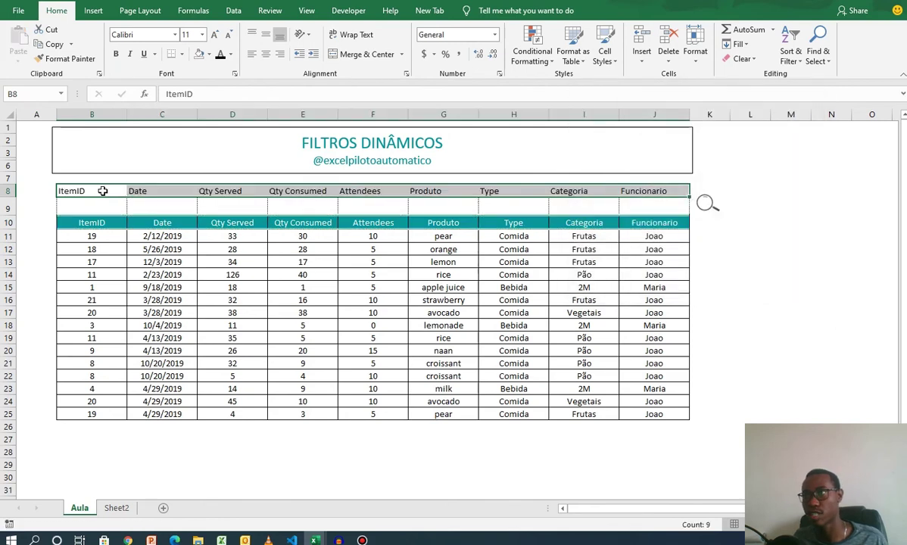
- Set the font colour of the copied headings in B8:J8 to white so they blend into the background
left_click(231, 54)
left_click(221, 96)
left_click(401, 324)
left_click(401, 334)
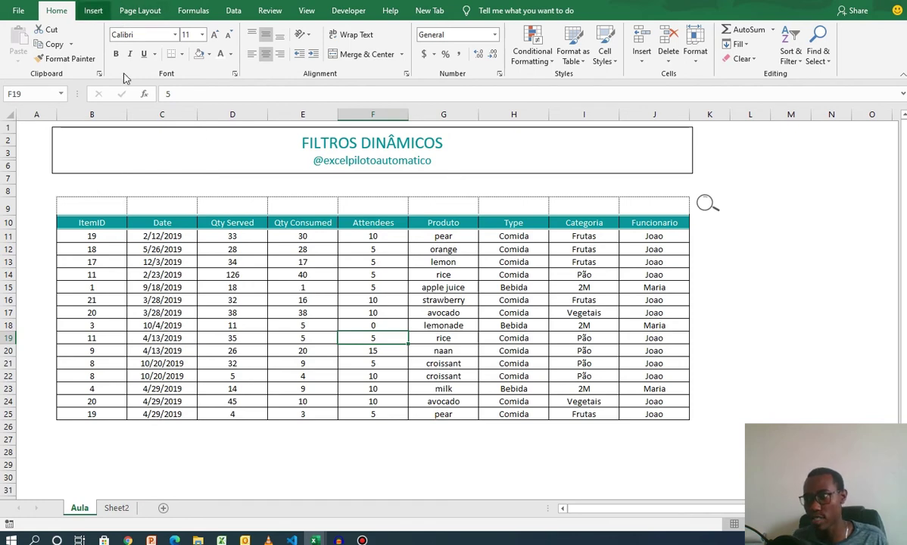
left_click(203, 189)
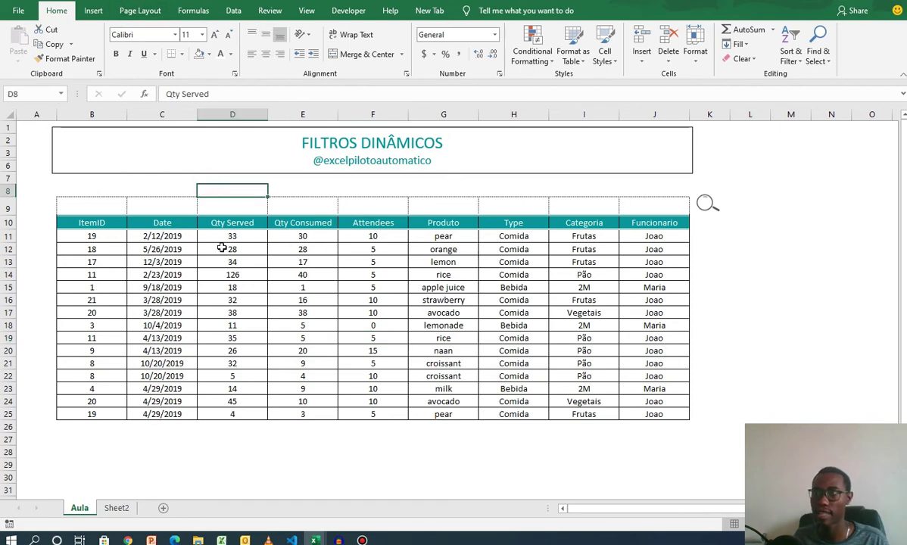
- Try to start an Advanced Filter with only cell D8 of the copied headings selected
left_click(238, 14)
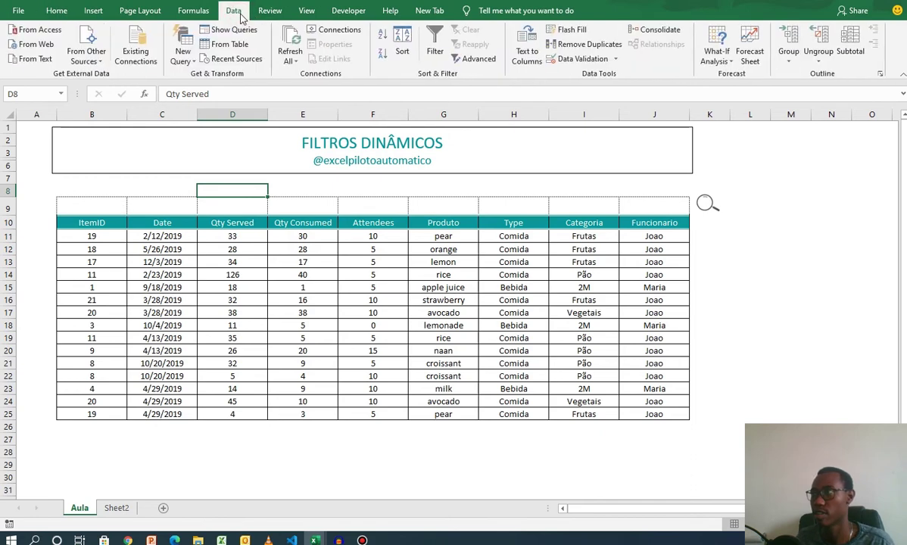
left_click(483, 60)
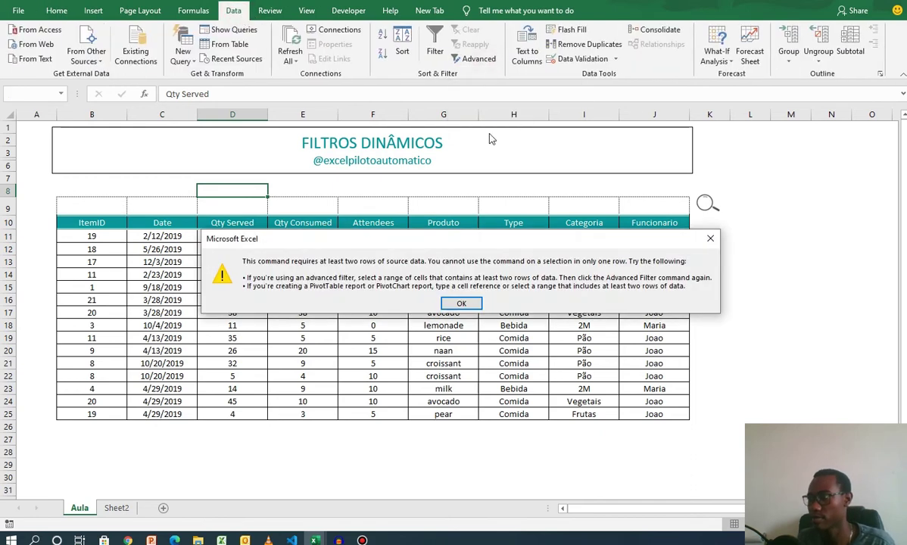
left_click(461, 303)
left_click(791, 287)
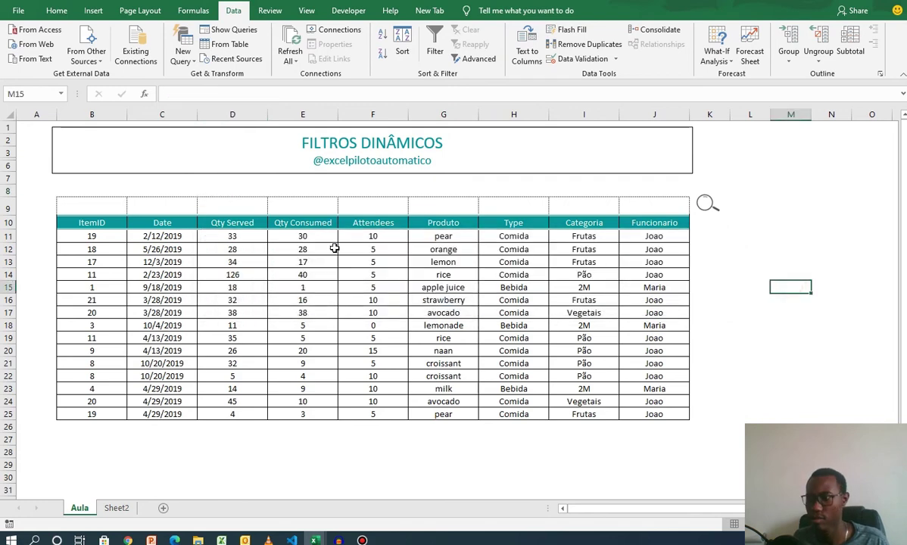
left_click(274, 205)
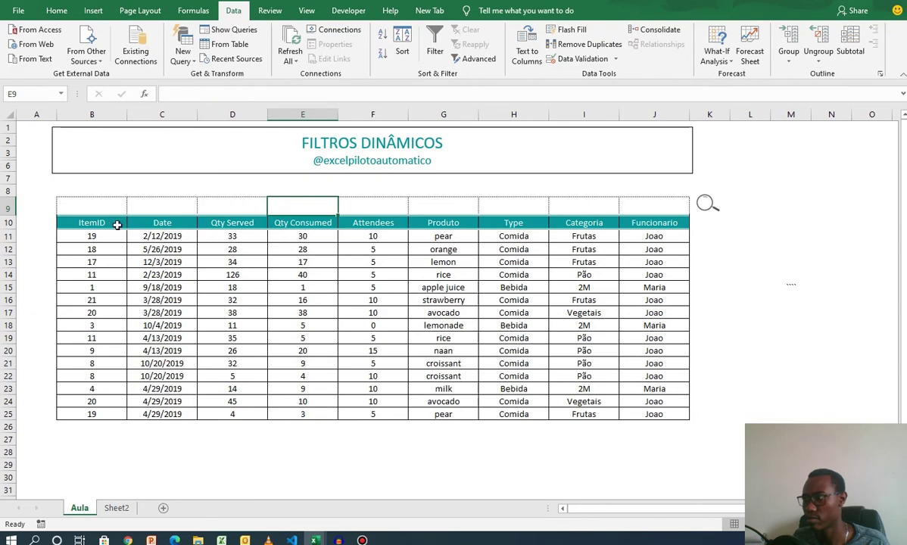
- Apply an in-place Advanced Filter with list range B10:J25 and criteria range B8:J9
left_click_drag(106, 221, 642, 414)
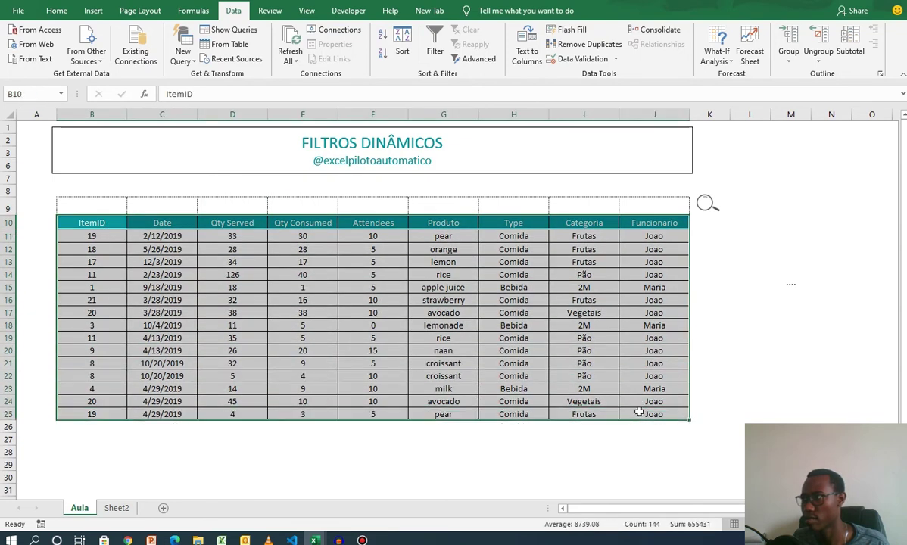
left_click(474, 59)
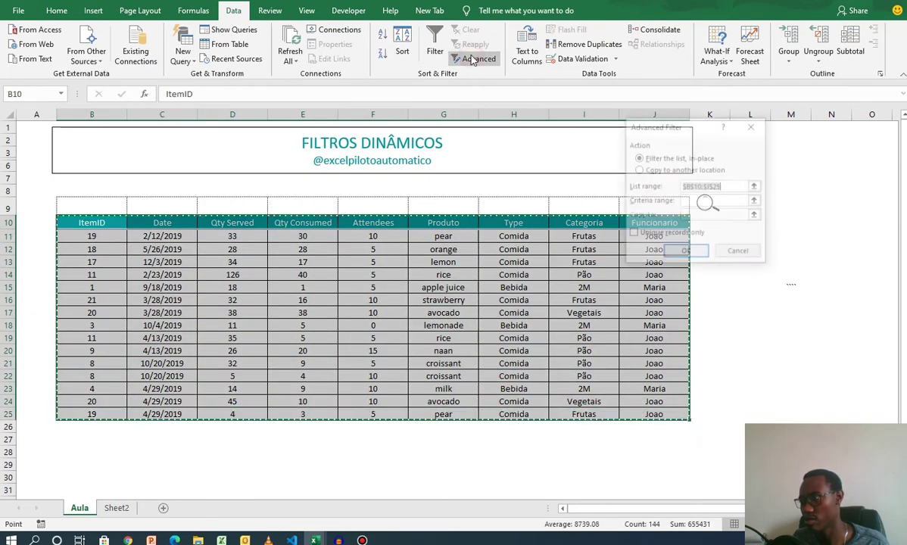
left_click(691, 128)
left_click_drag(691, 128, 771, 249)
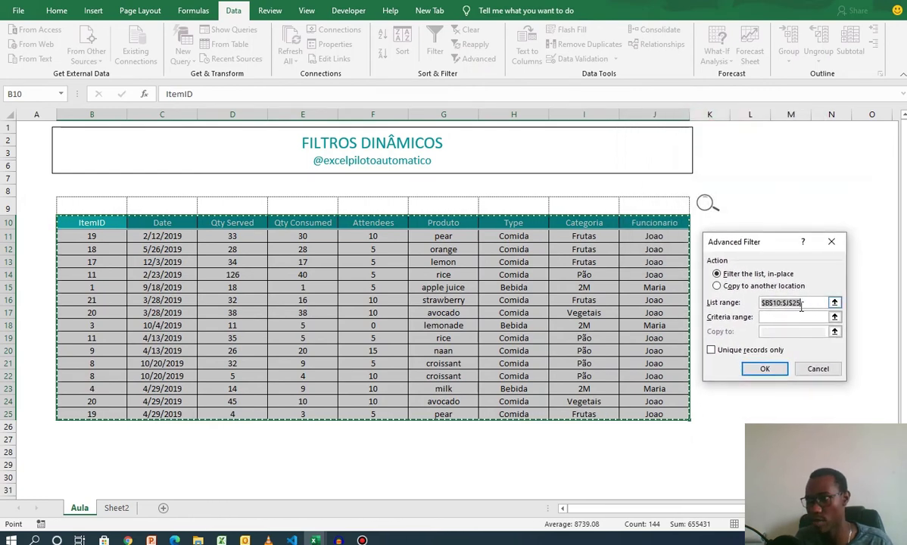
left_click(775, 317)
left_click_drag(78, 190, 641, 207)
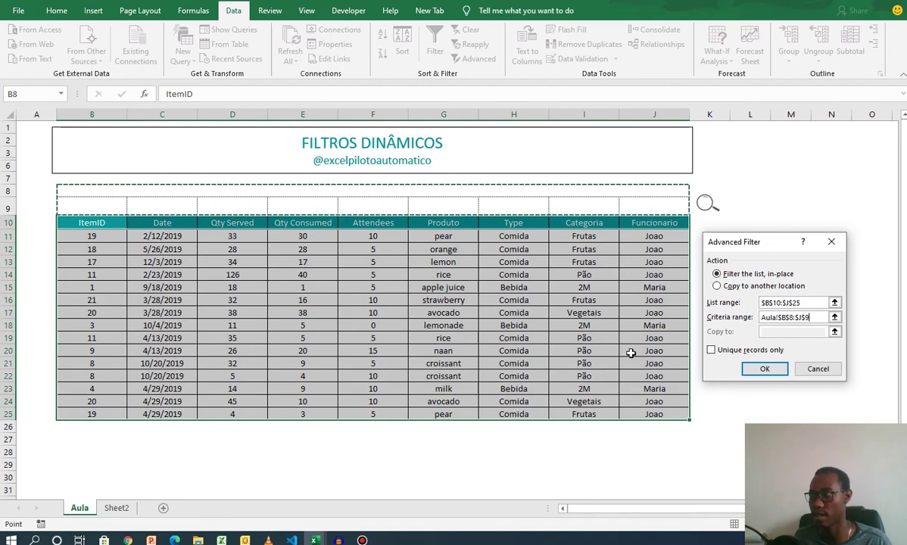
left_click(764, 368)
left_click(763, 374)
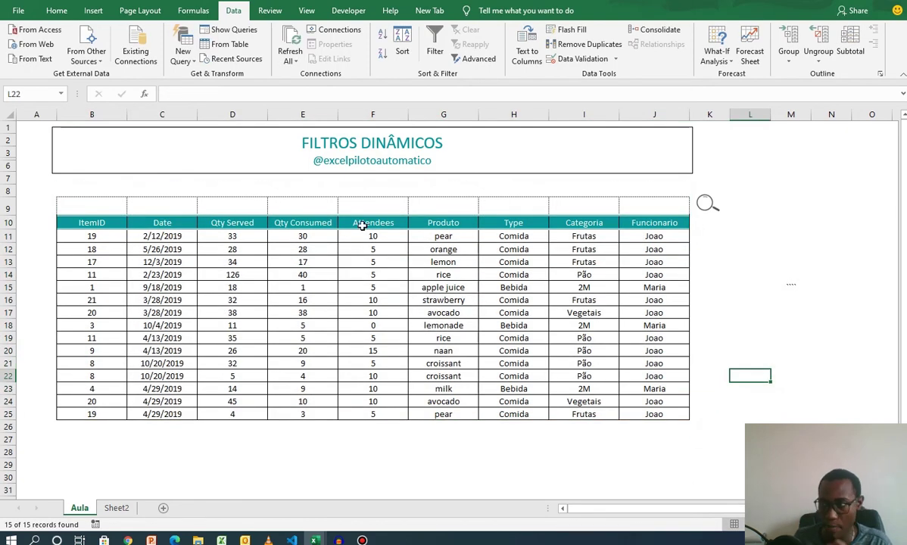
- Enter 10 as the Attendees criterion in F9 and rerun the Advanced Filter with the same ranges
left_click(384, 206)
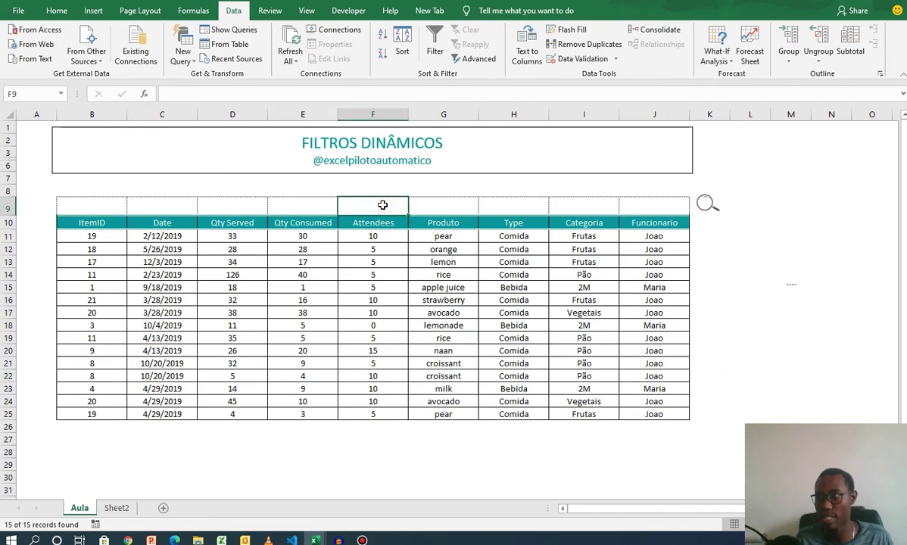
type("10")
key("Return")
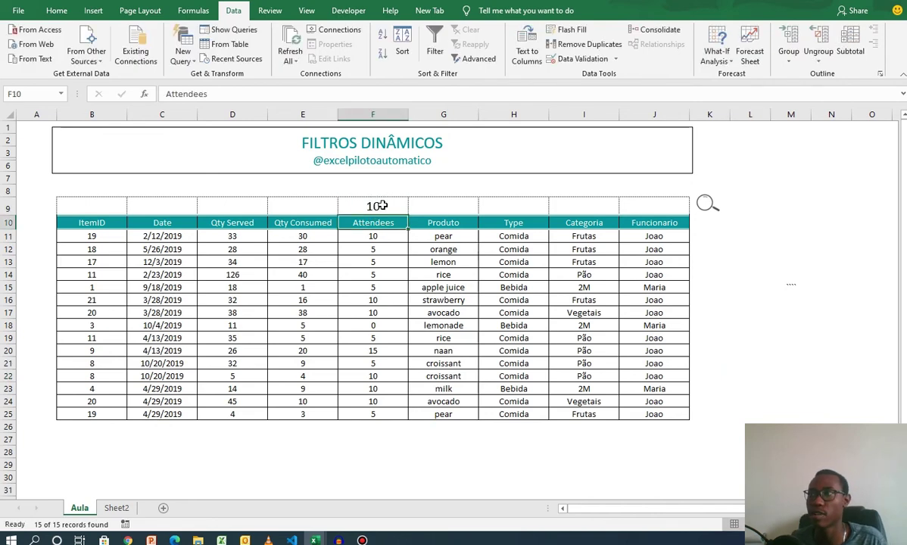
left_click(480, 59)
left_click(767, 368)
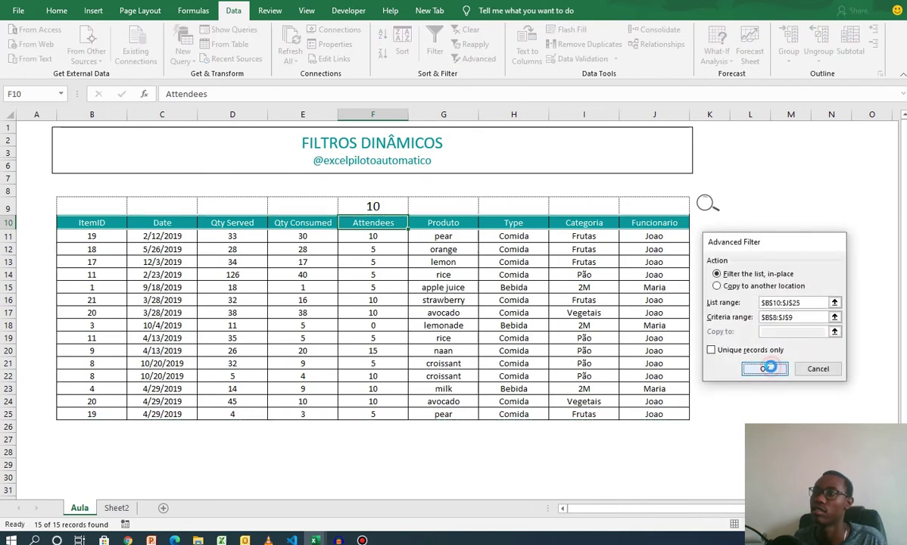
- Delete the Attendees criterion from F9 and rerun the Advanced Filter to show all the records
left_click(364, 204)
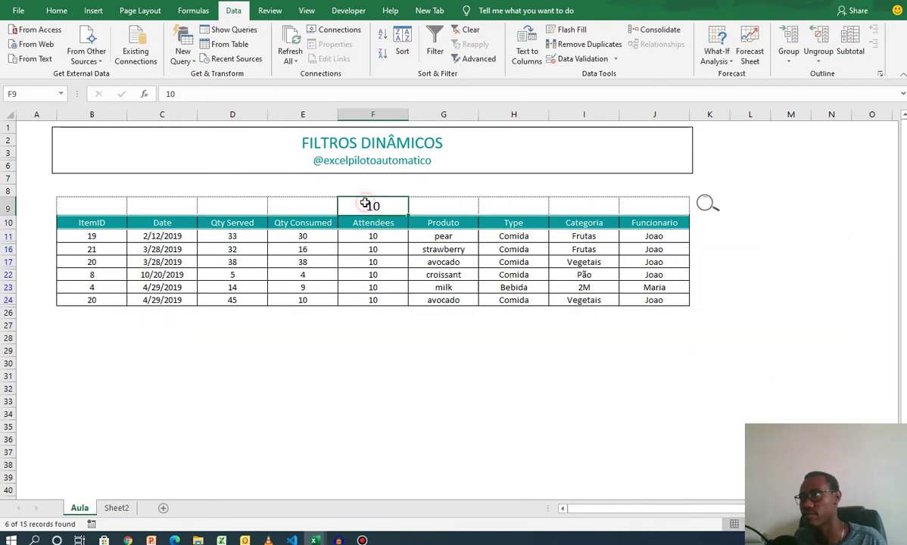
key("Delete")
left_click(740, 261)
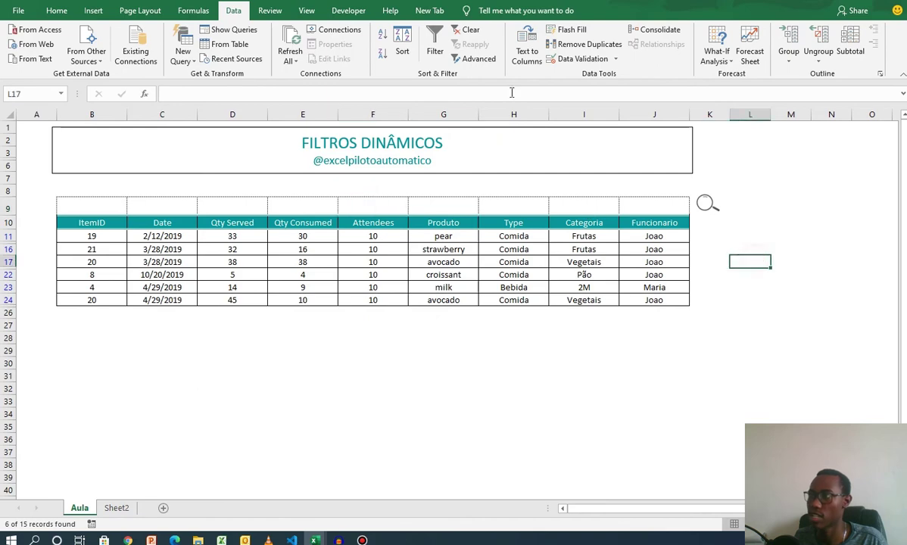
left_click(469, 63)
left_click(717, 349)
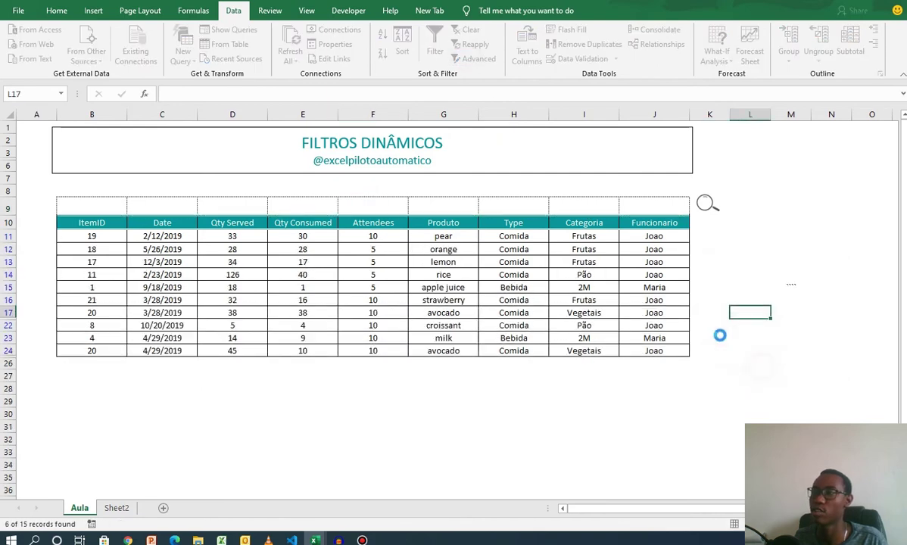
left_click(721, 274)
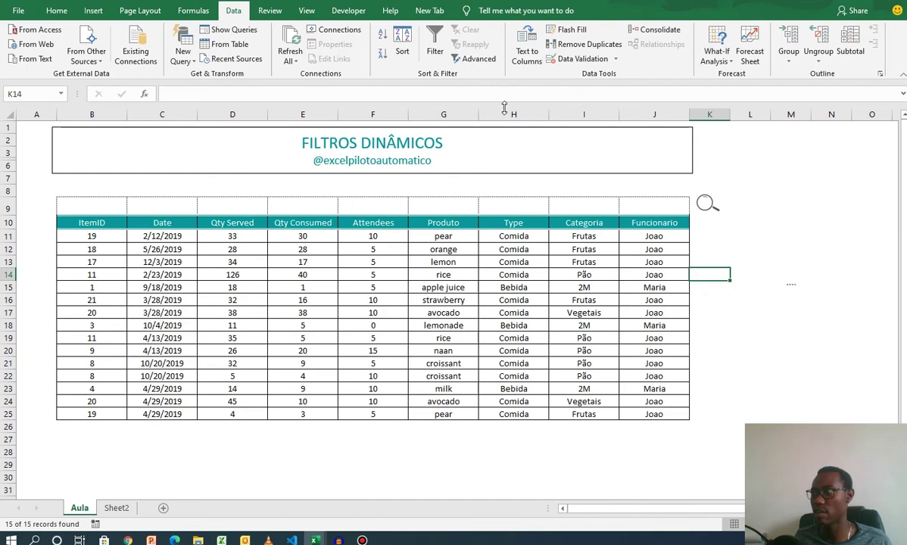
- Reapply the Advanced Filter with the criteria cells in row 9 left empty
left_click(468, 58)
left_click(762, 368)
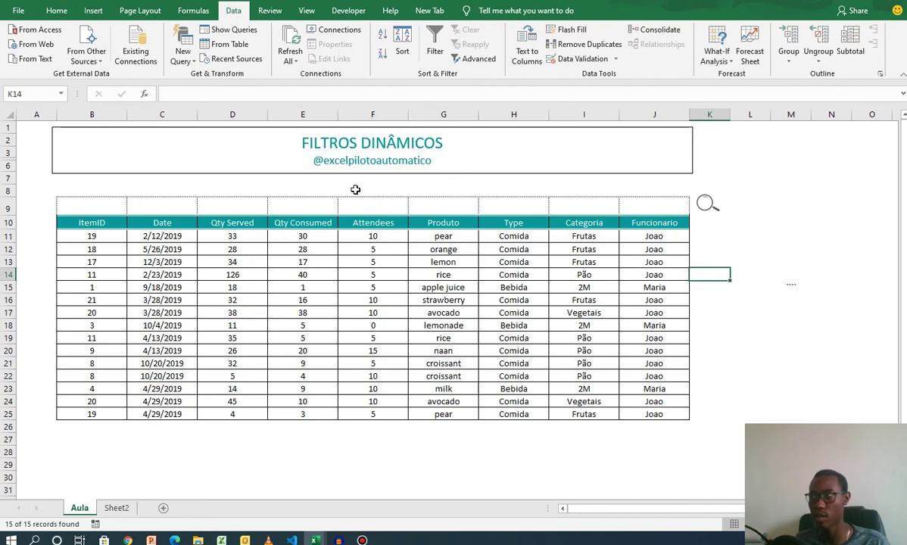
left_click(355, 189)
left_click(800, 257)
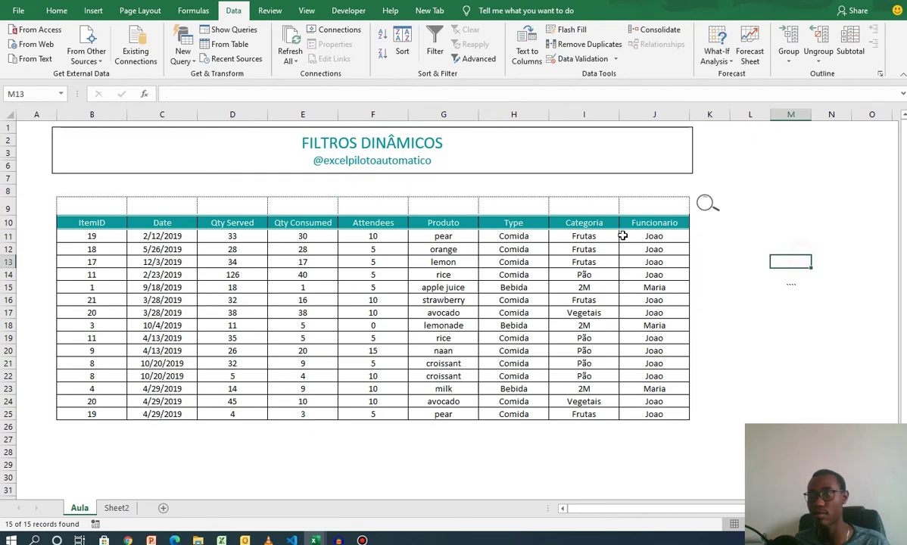
- Record a macro named MacroPesquisar without any actions in it and stop the recording
left_click(309, 11)
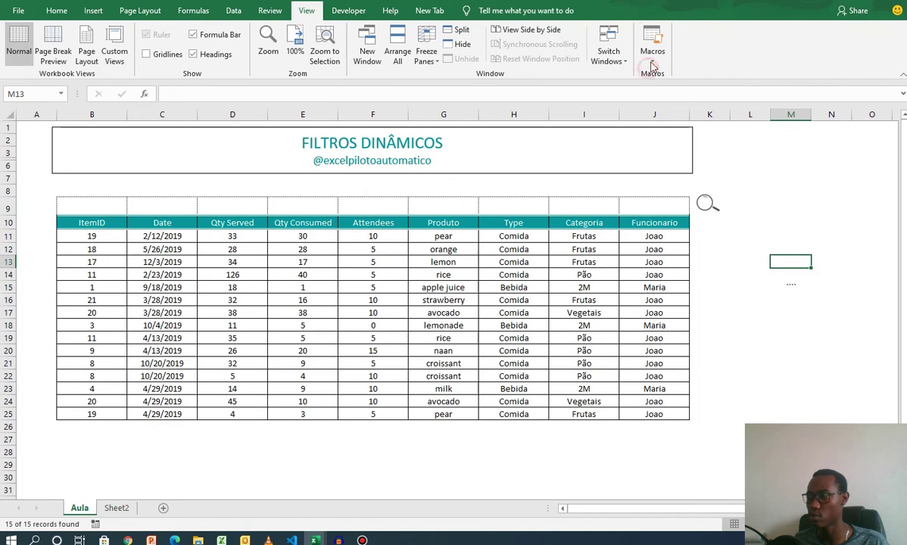
left_click(652, 67)
left_click(656, 90)
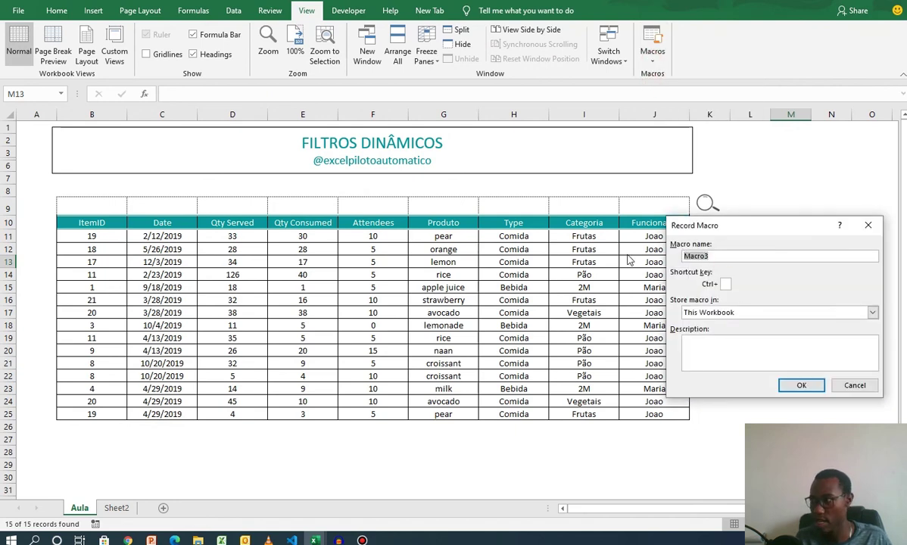
type("Macro")
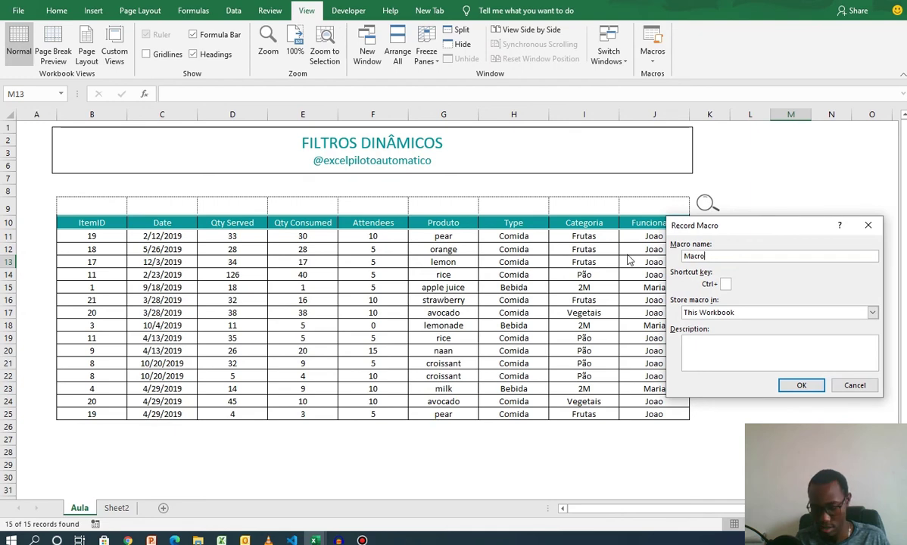
type("Pesquisare")
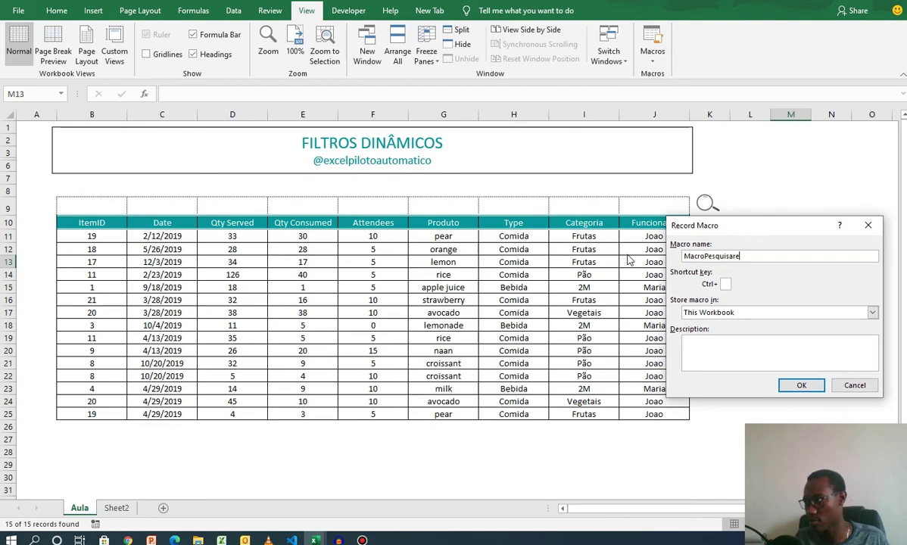
key("Return")
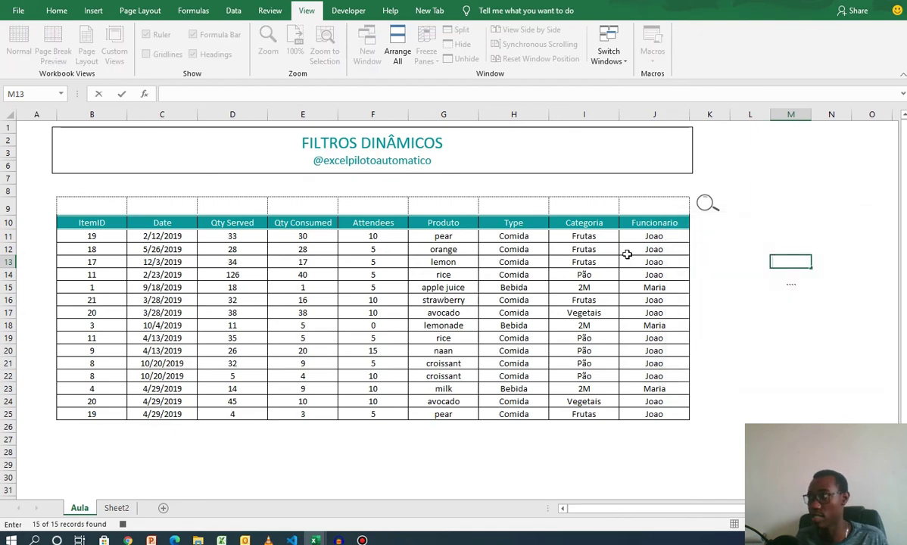
key("Escape")
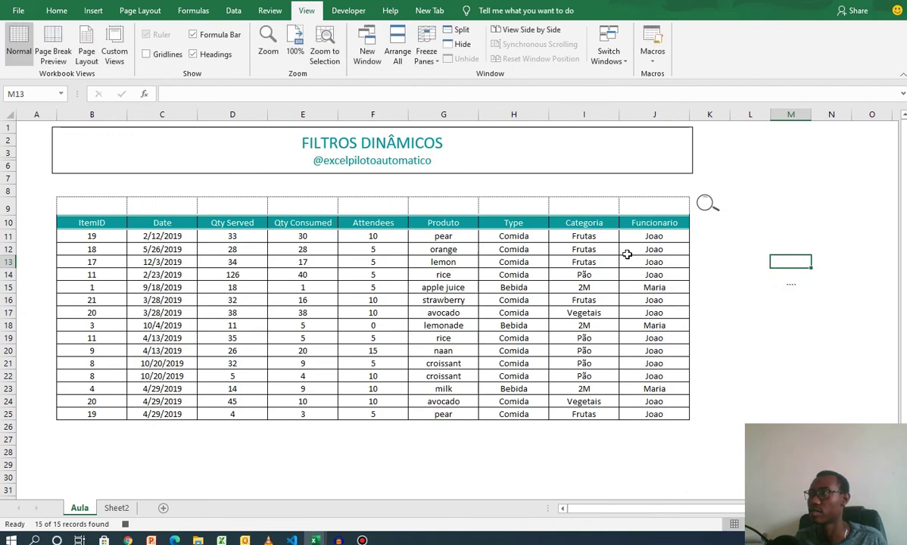
left_click(653, 51)
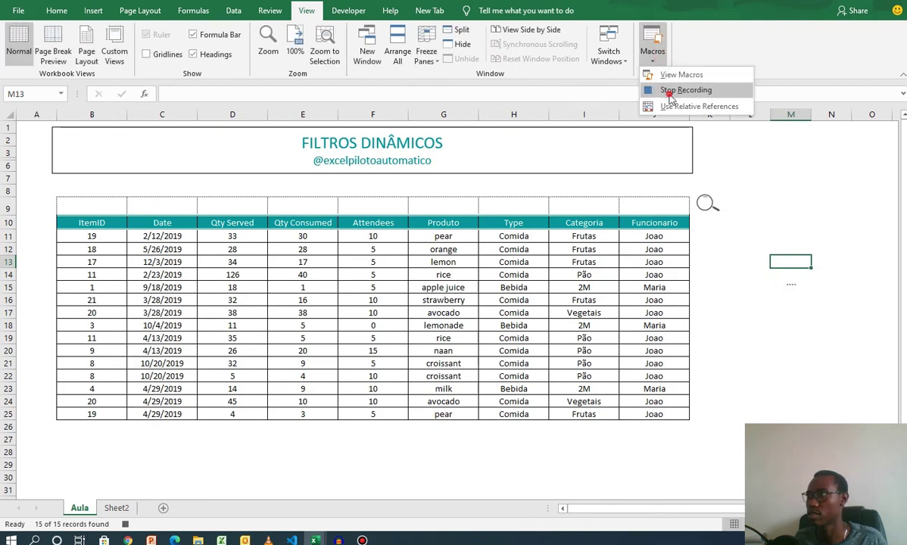
left_click(670, 90)
- Start recording a new macro named MacroPesq, stored in This Workbook
left_click(653, 52)
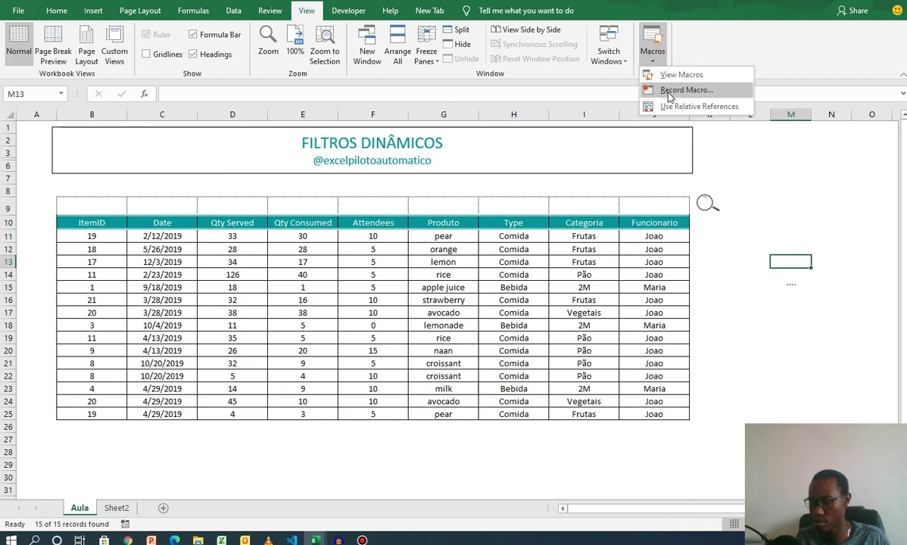
left_click(670, 90)
type("Ma")
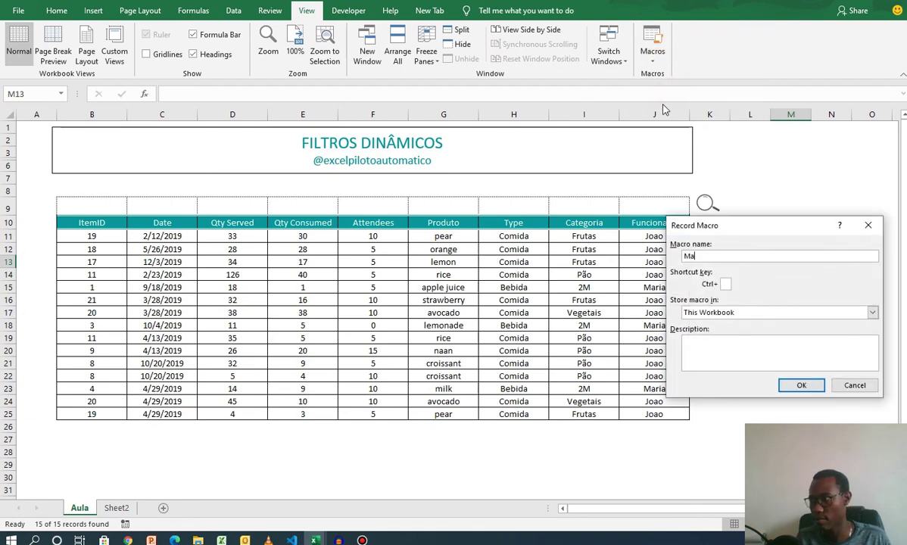
type("croPesq")
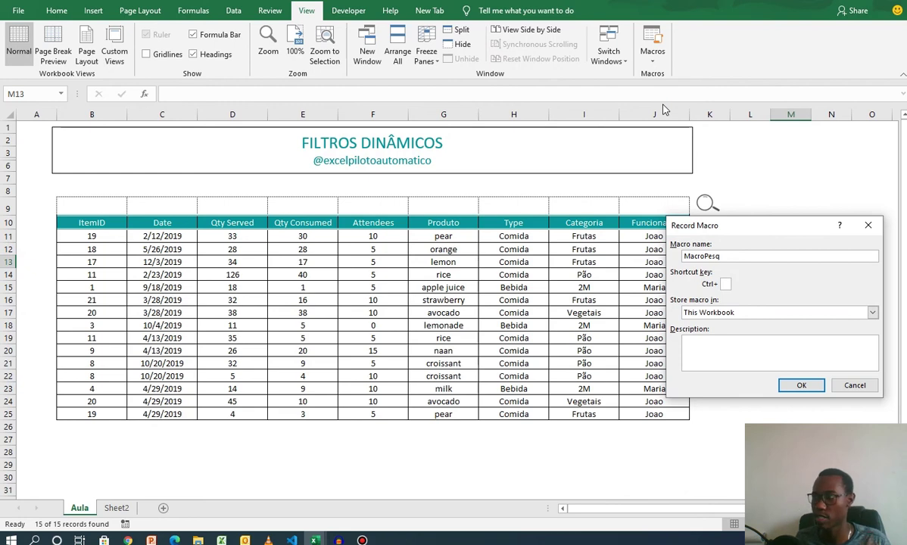
left_click(801, 386)
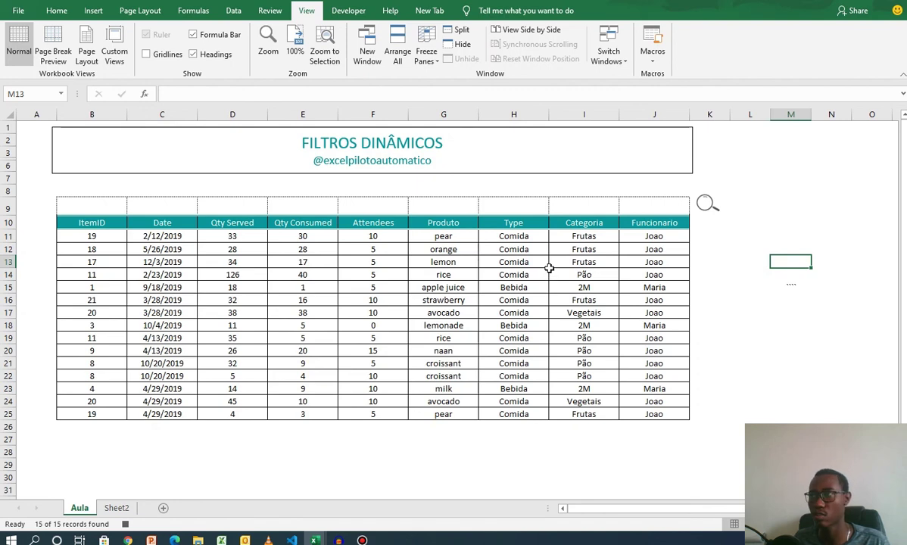
- Apply the in-place Advanced Filter with list range B10:J25 and criteria range B8:J9, and stop the macro recording
left_click(232, 10)
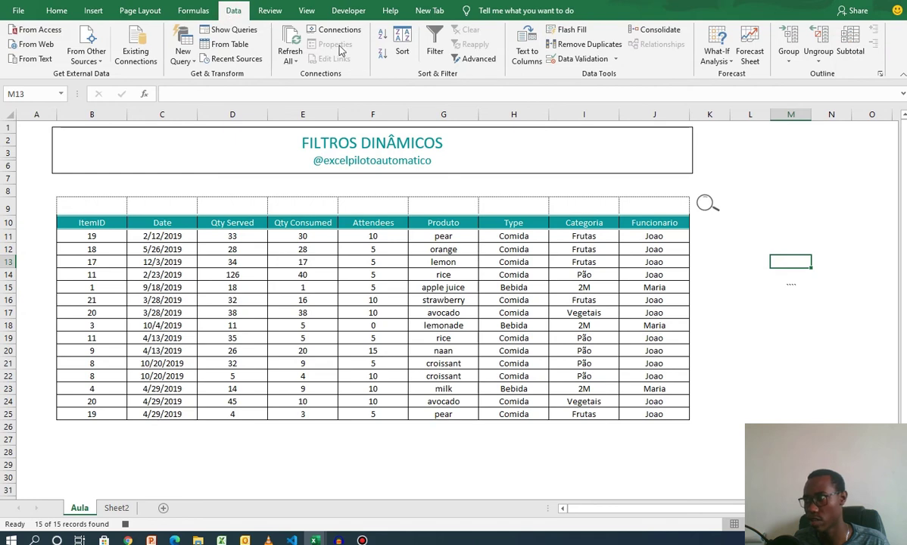
left_click(479, 60)
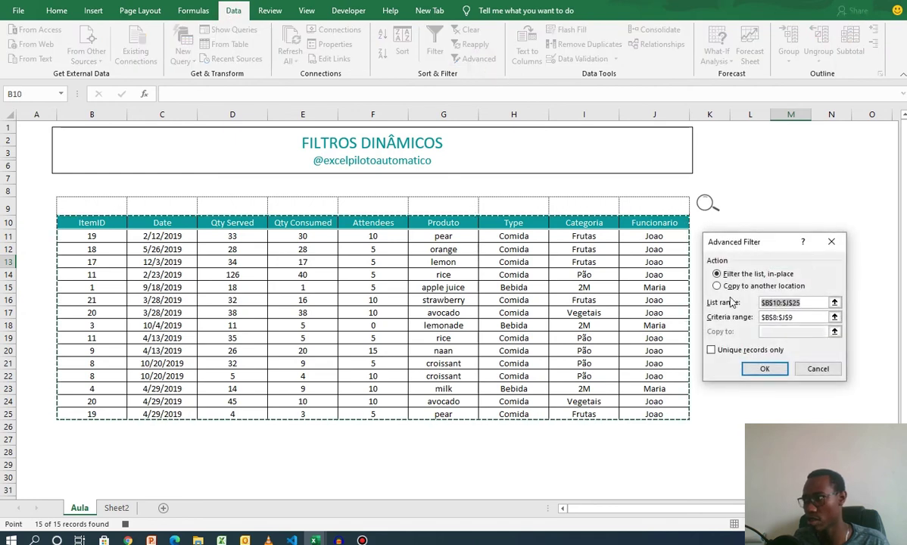
left_click(767, 367)
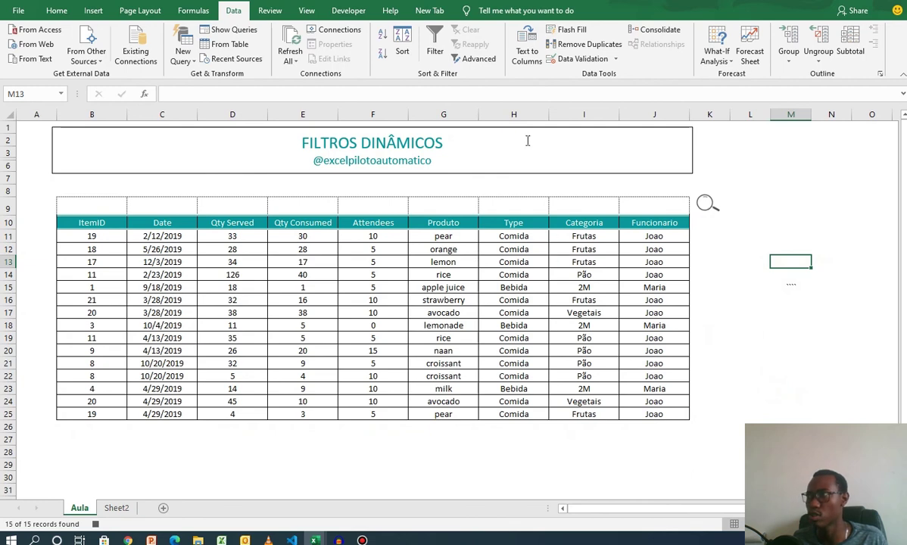
left_click(306, 10)
left_click(652, 53)
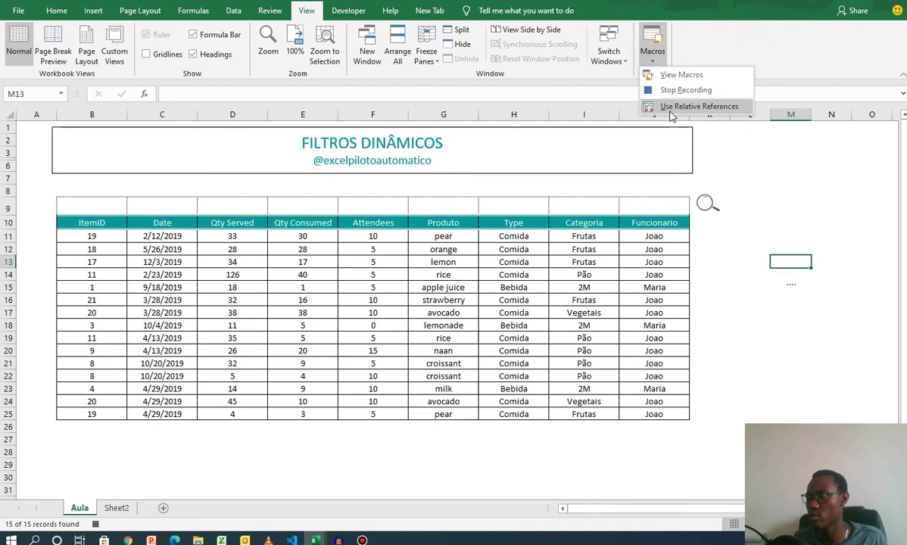
left_click(675, 90)
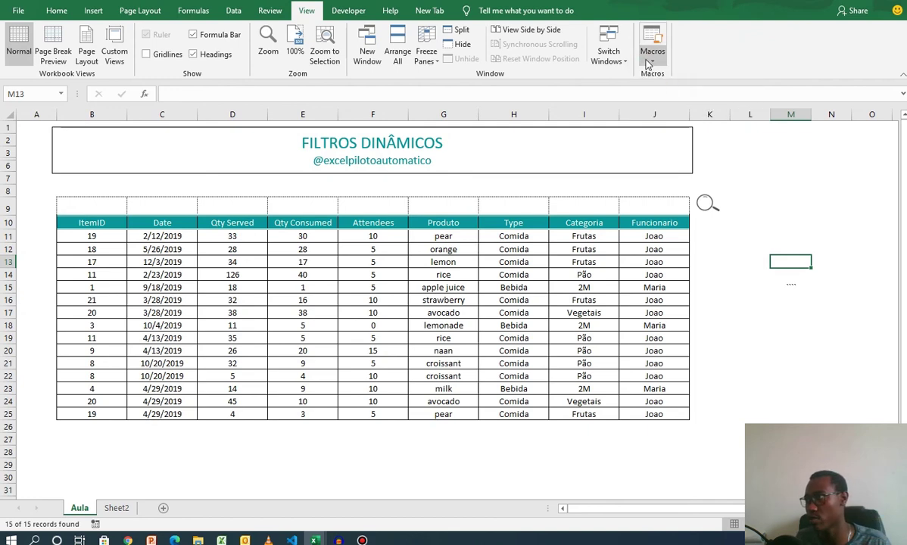
- Delete the macro MacroPesquisar and check the remaining macros in the list
left_click(648, 62)
left_click(656, 74)
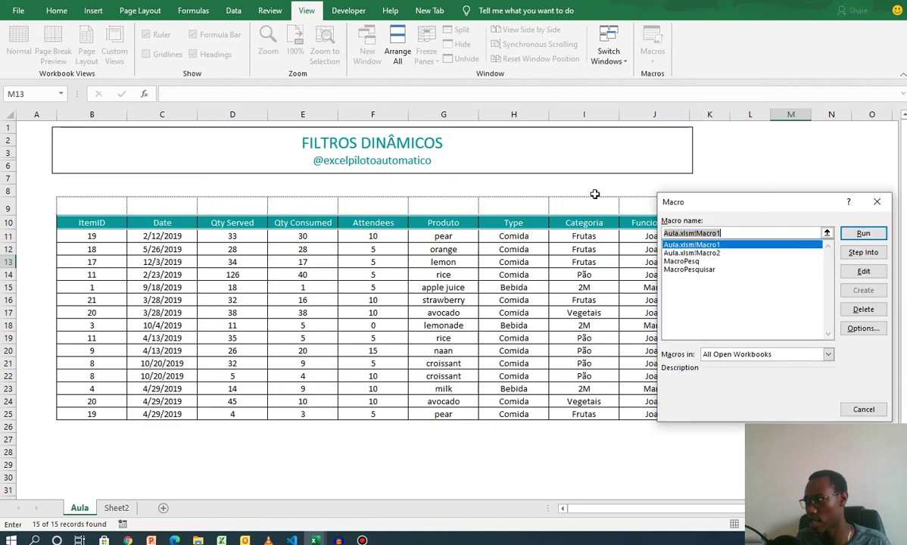
left_click(686, 261)
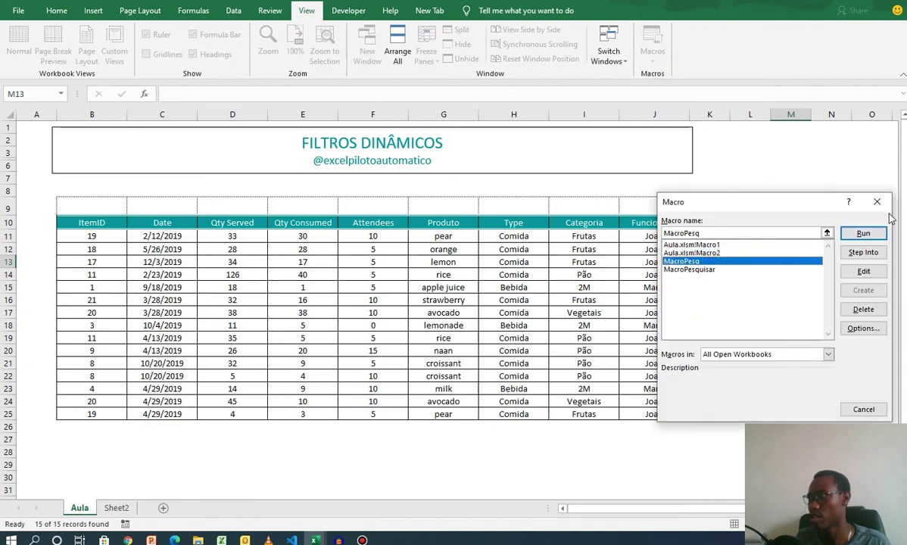
left_click(689, 270)
left_click(856, 310)
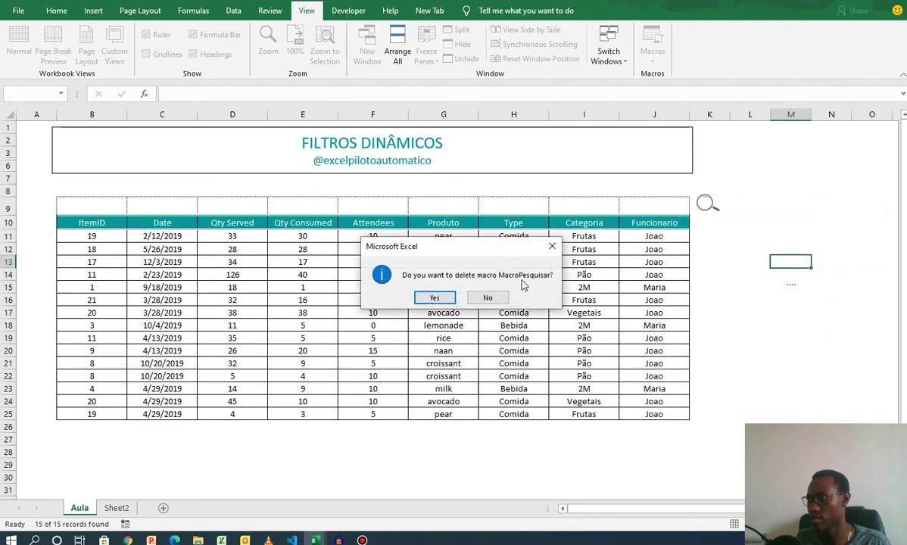
left_click(435, 297)
left_click(654, 57)
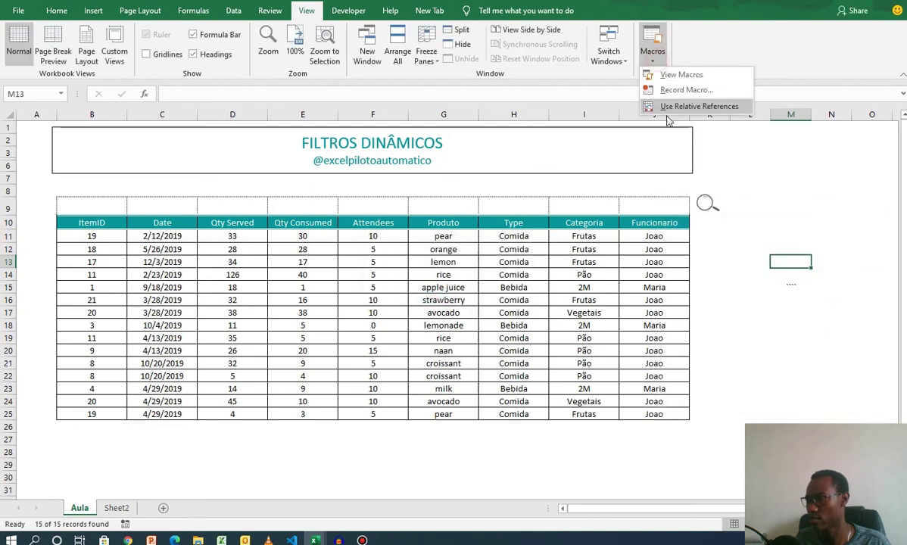
left_click(683, 75)
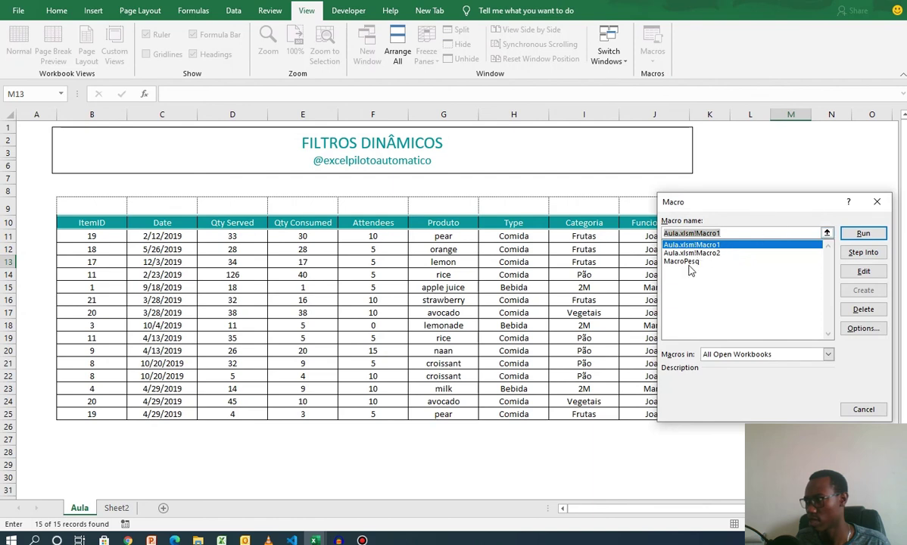
left_click(877, 201)
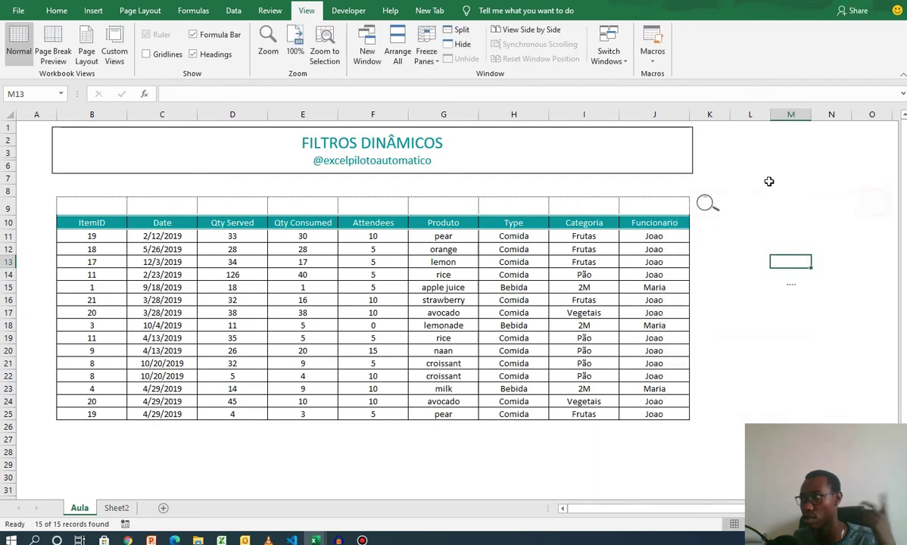
- Assign the macro MacroPesq to the magnifying-glass icon beside the criteria row
left_click(712, 164)
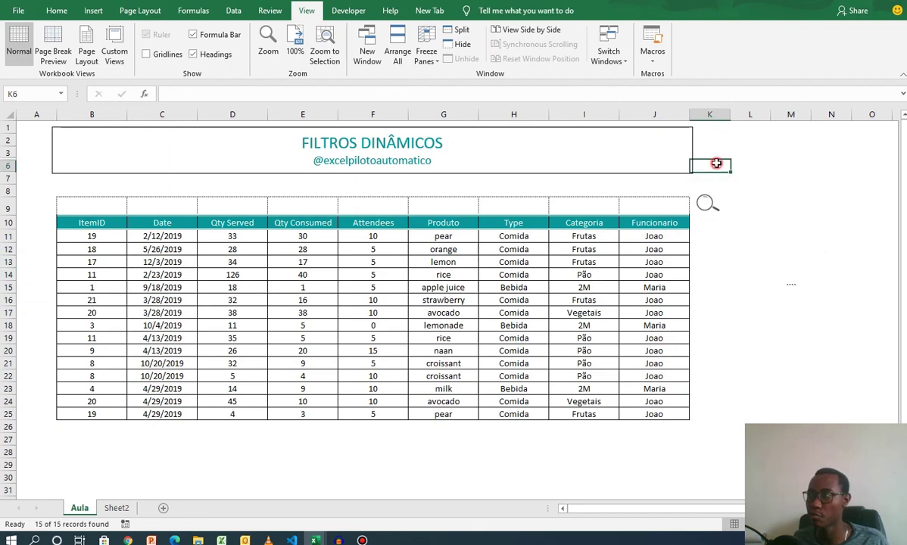
right_click(706, 205)
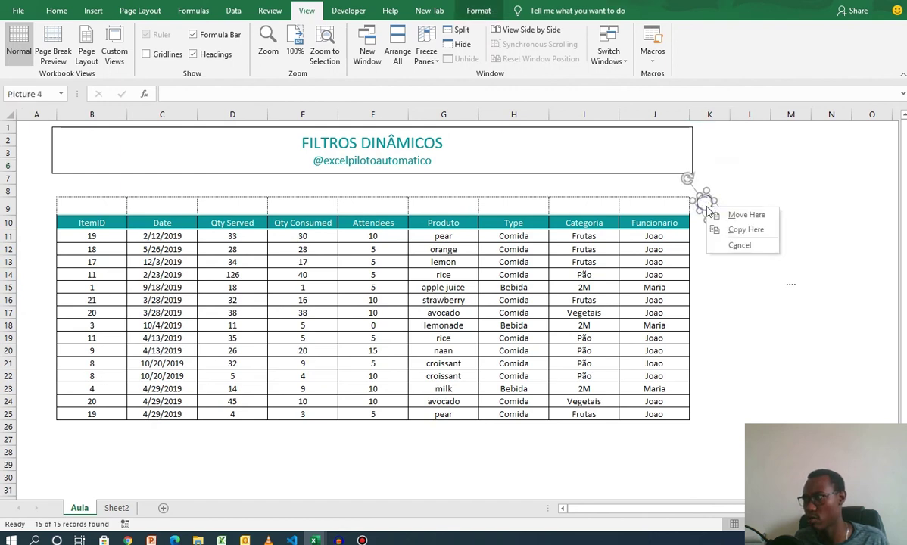
left_click(735, 178)
right_click(707, 201)
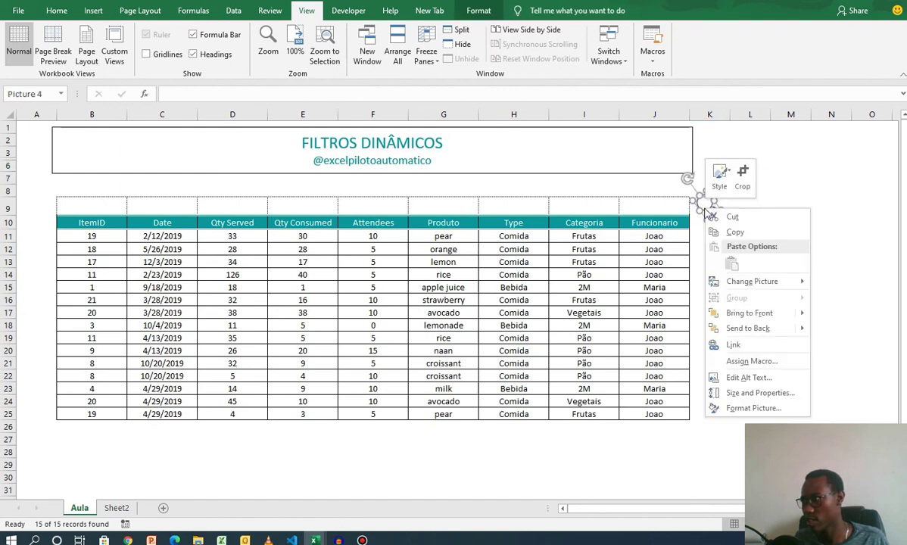
left_click(751, 362)
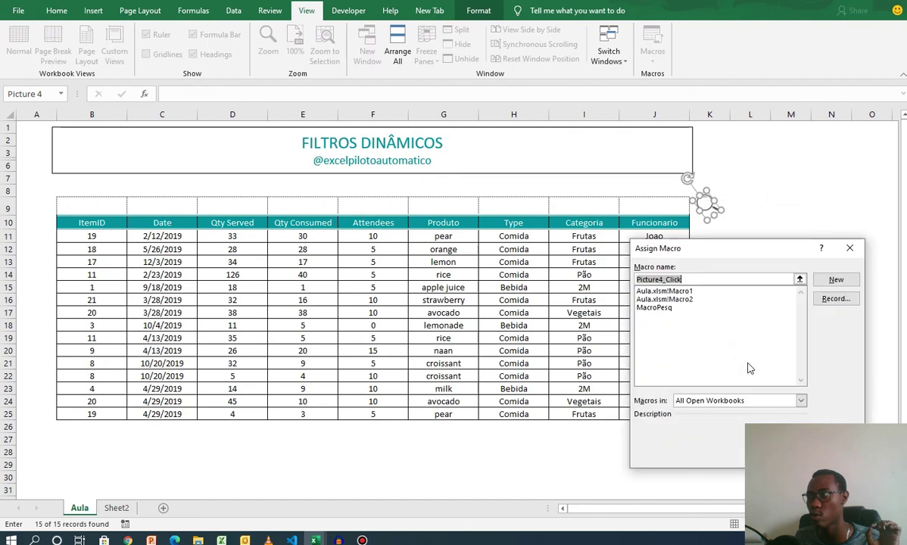
left_click(674, 309)
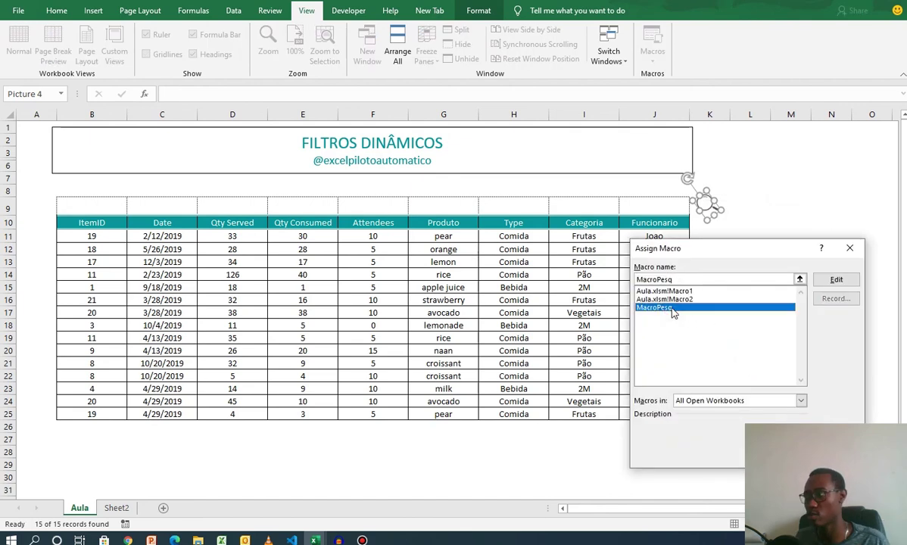
key("Return")
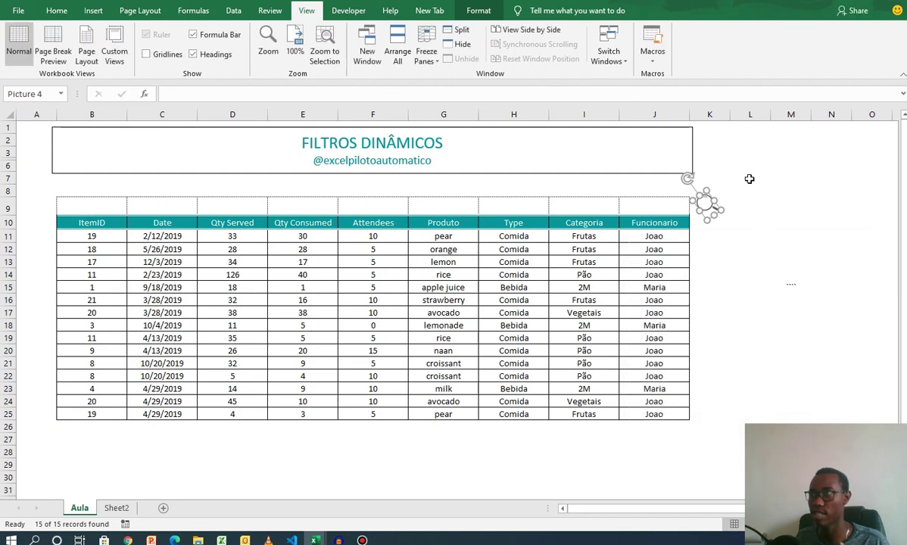
left_click(749, 179)
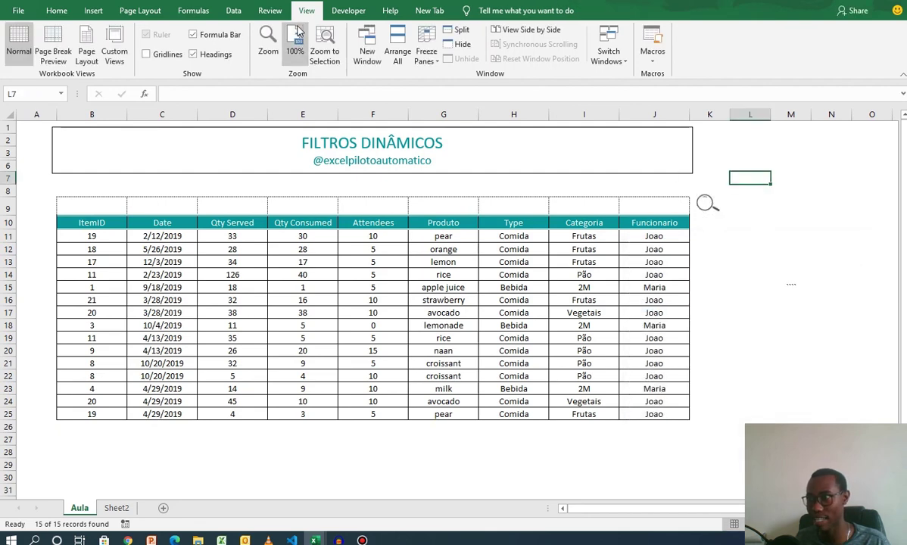
- Rerun the in-place Advanced Filter with list range B10:J25 and criteria range B8:J9, and try out the magnifying-glass icon
left_click(234, 11)
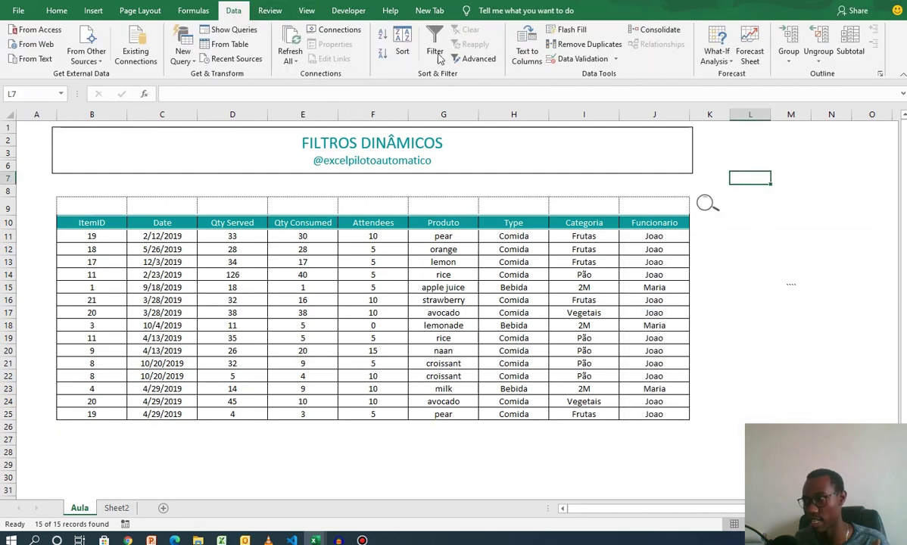
left_click(479, 59)
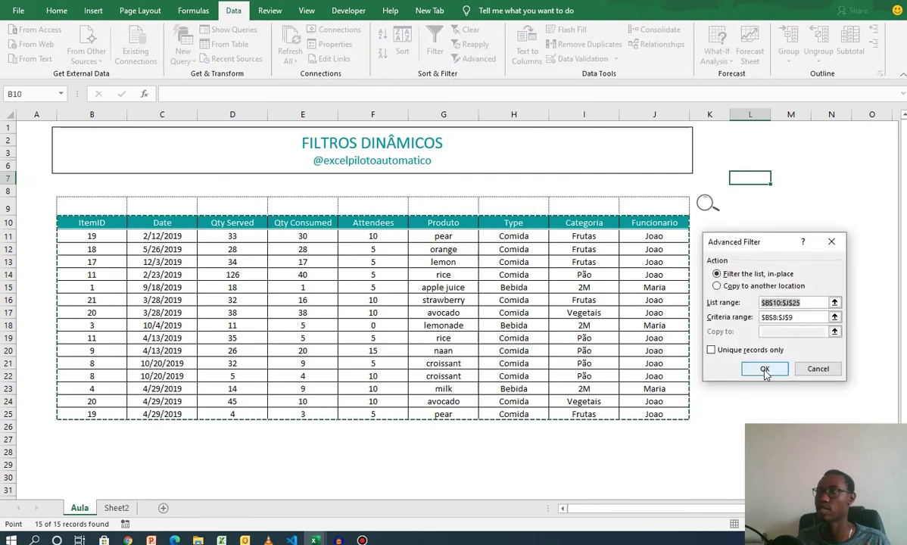
left_click(716, 349)
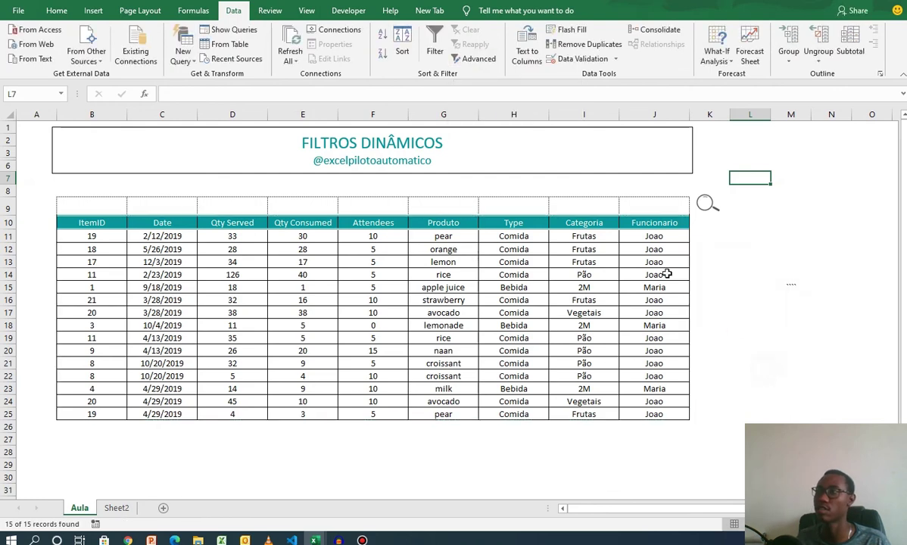
left_click(787, 140)
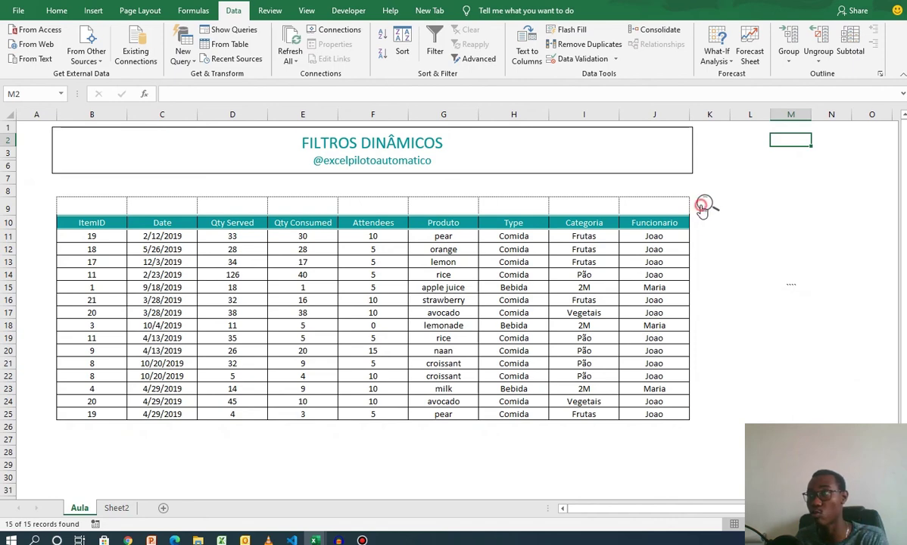
- Enter an employee's first name as the Funcionario criterion in J9
left_click(625, 206)
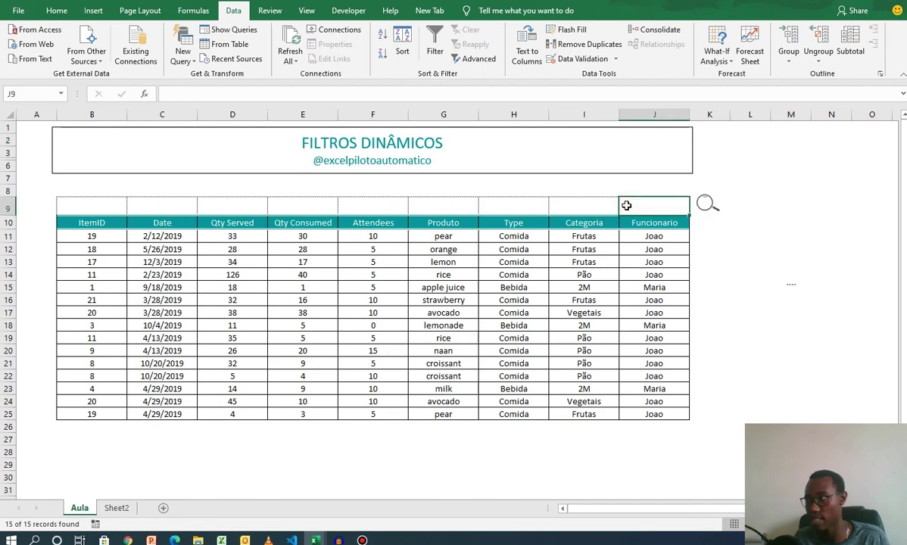
type("Maria")
key("Return")
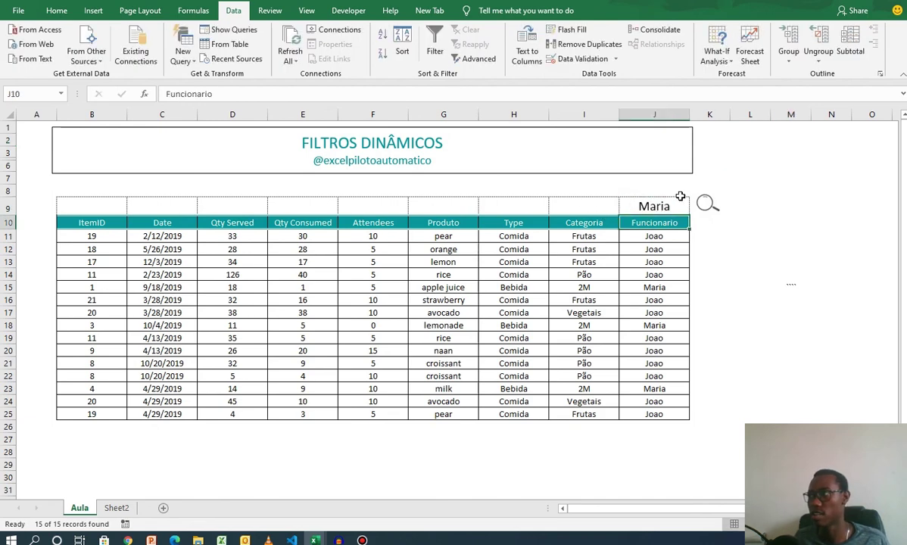
- Run the magnifying-glass search on the Funcionario criterion, and clear J9 and rerun the search to restore all records
left_click(702, 214)
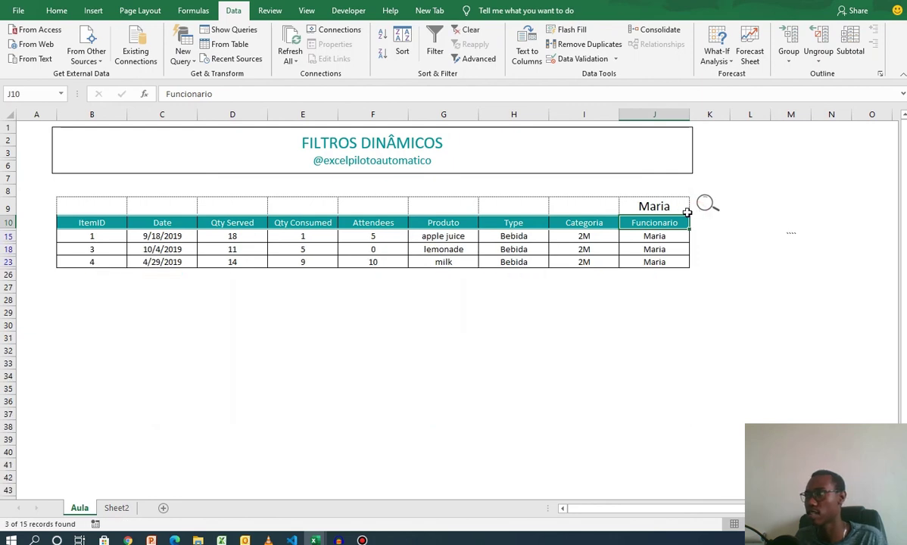
left_click(643, 204)
key("Delete")
left_click(704, 205)
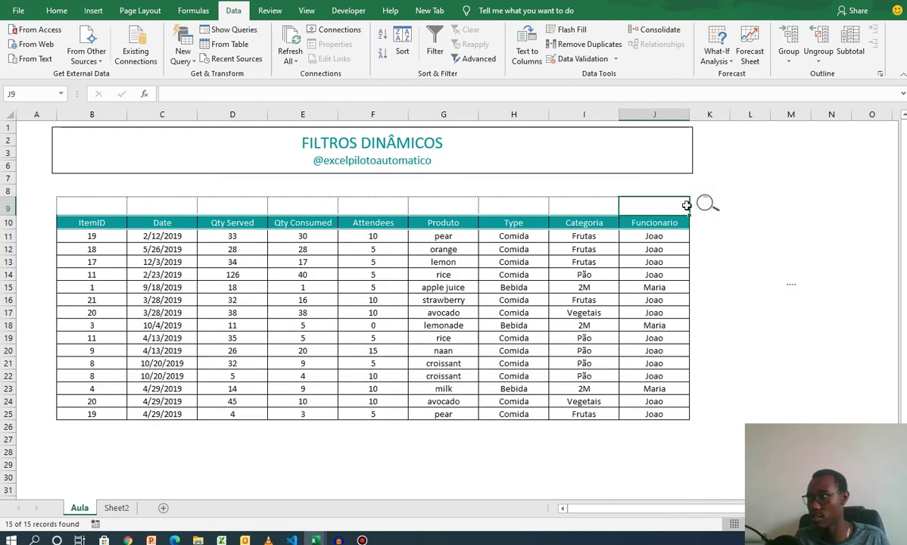
- Filter the table by an employee's first name entered as the Funcionario criterion in J9, using the magnifying-glass macro
type("Maria")
key("Return")
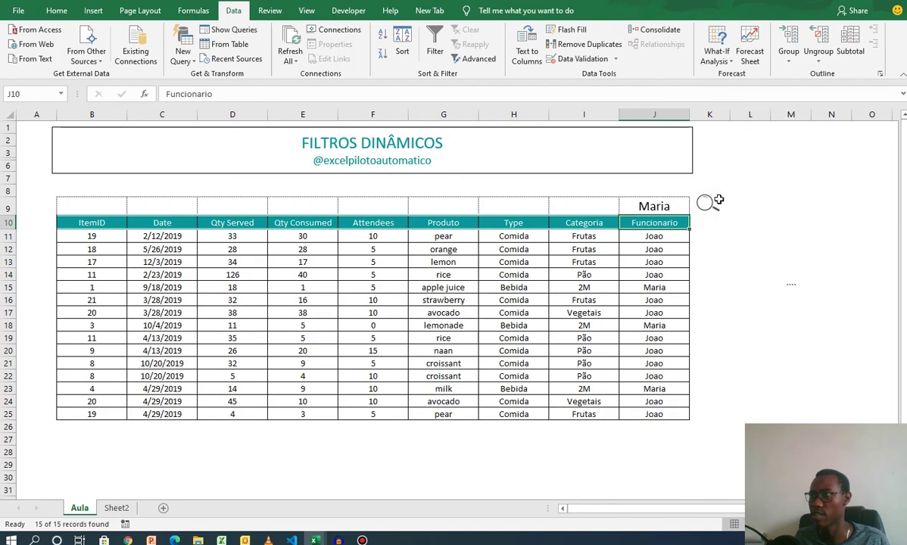
left_click(706, 203)
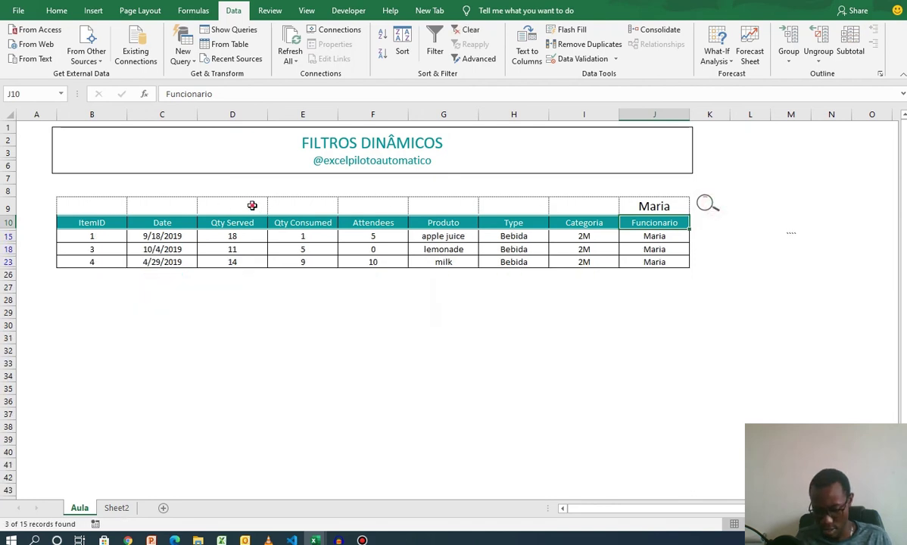
- Add >11 as the Qty Served criterion in D9 and rerun the magnifying-glass search with both criteria
left_click(252, 205)
type(">11")
key("Return")
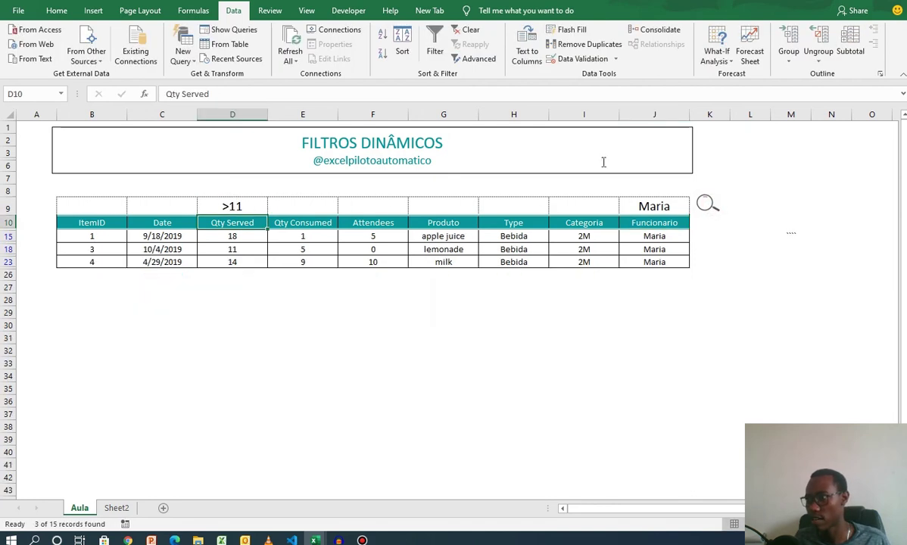
left_click(712, 205)
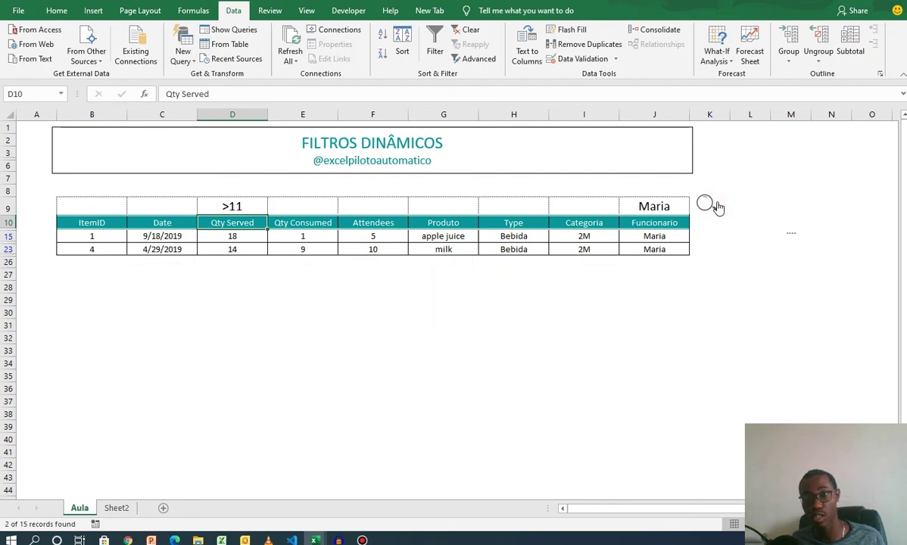